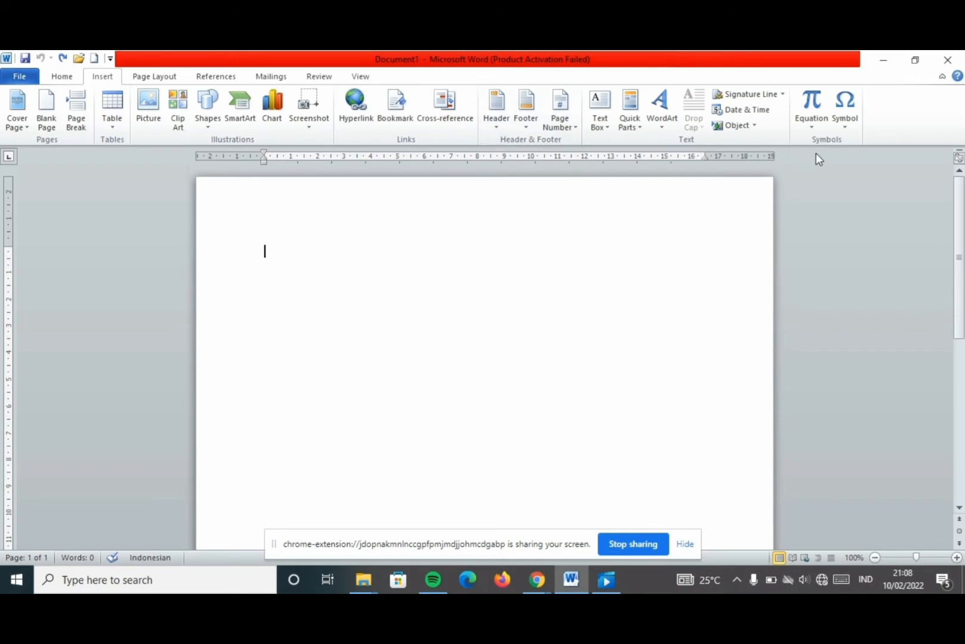
- Insert the built-in Austin cover page, look it over, and undo the insertion
{"action": "left_click", "coordinate": [19, 128]}
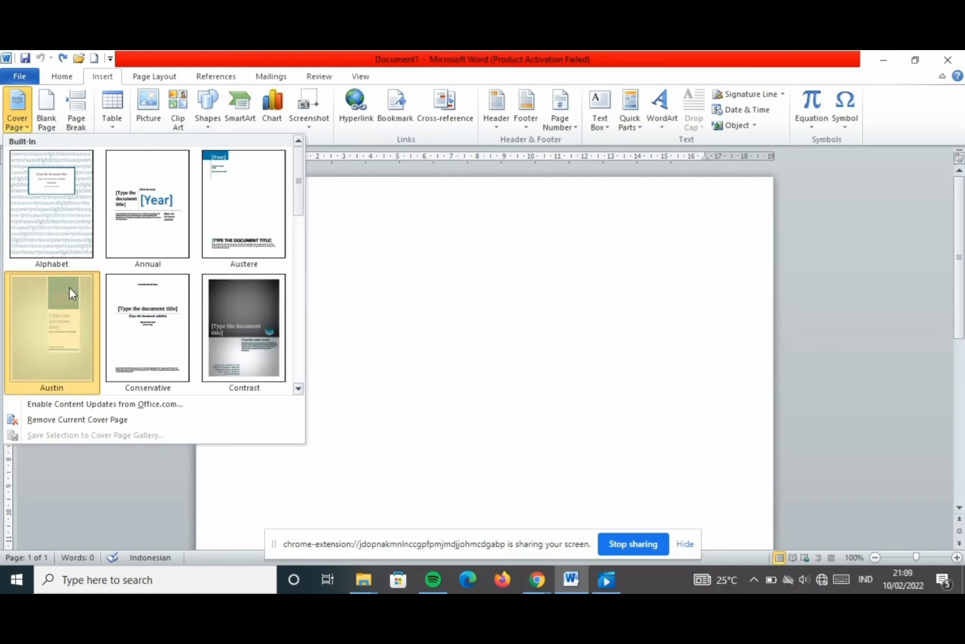
{"action": "left_click", "coordinate": [69, 287]}
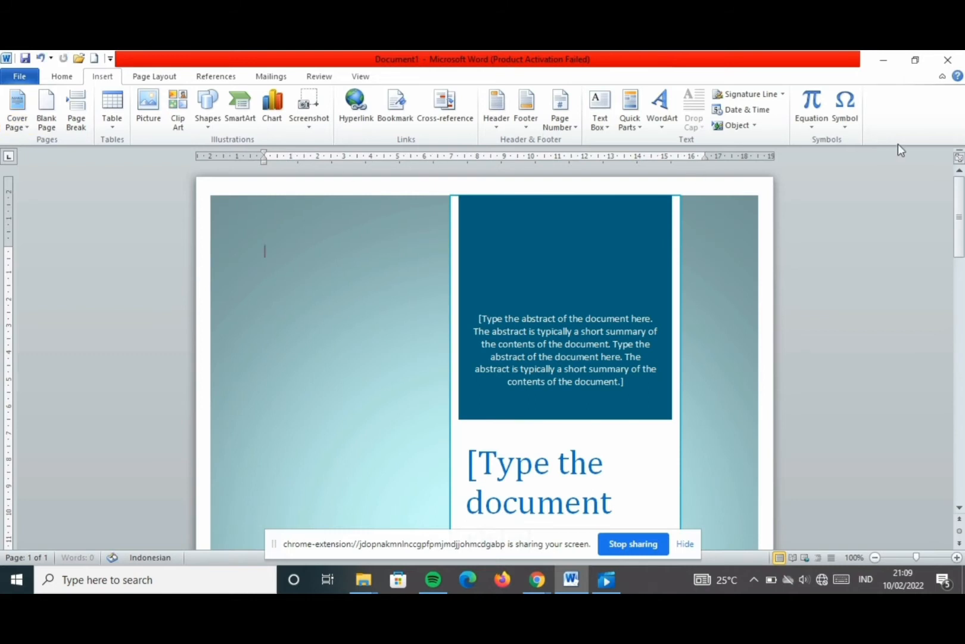
{"action": "left_click_drag", "start_coordinate": [960, 205], "coordinate": [962, 251]}
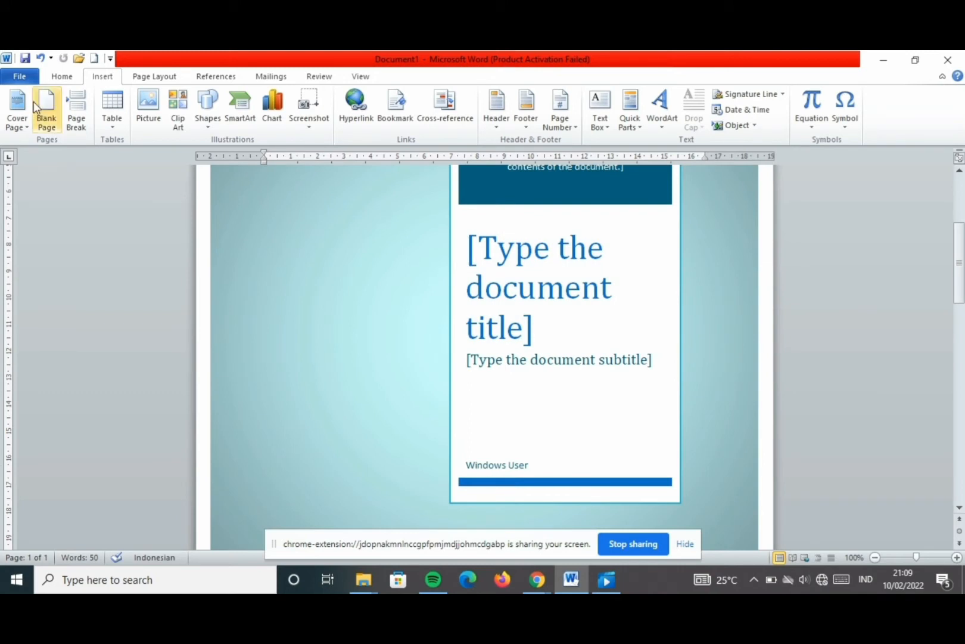
{"action": "left_click", "coordinate": [40, 58]}
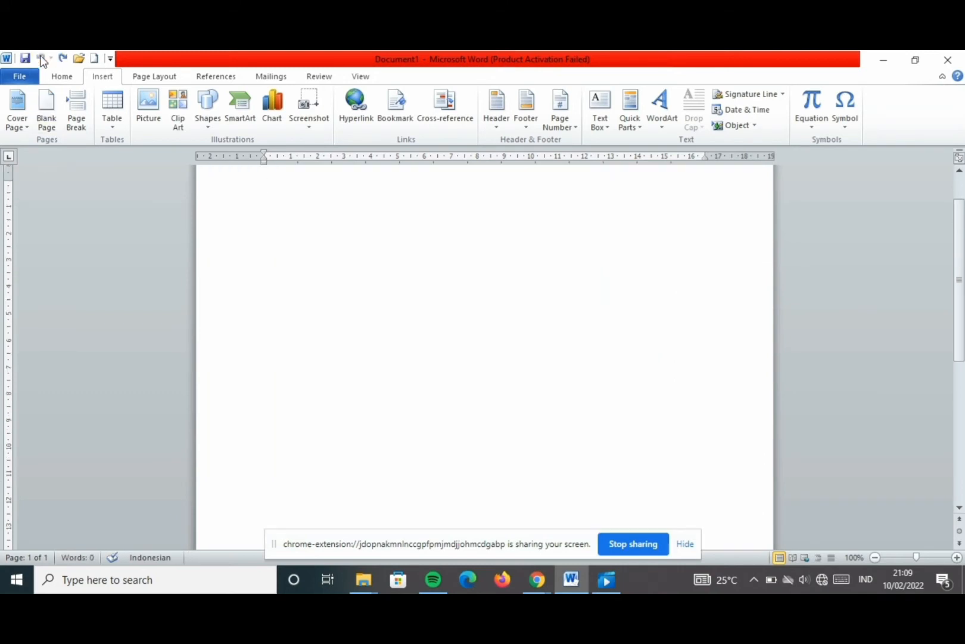
- Insert a blank page and undo it, and do the same with a page break
{"action": "left_click", "coordinate": [58, 106]}
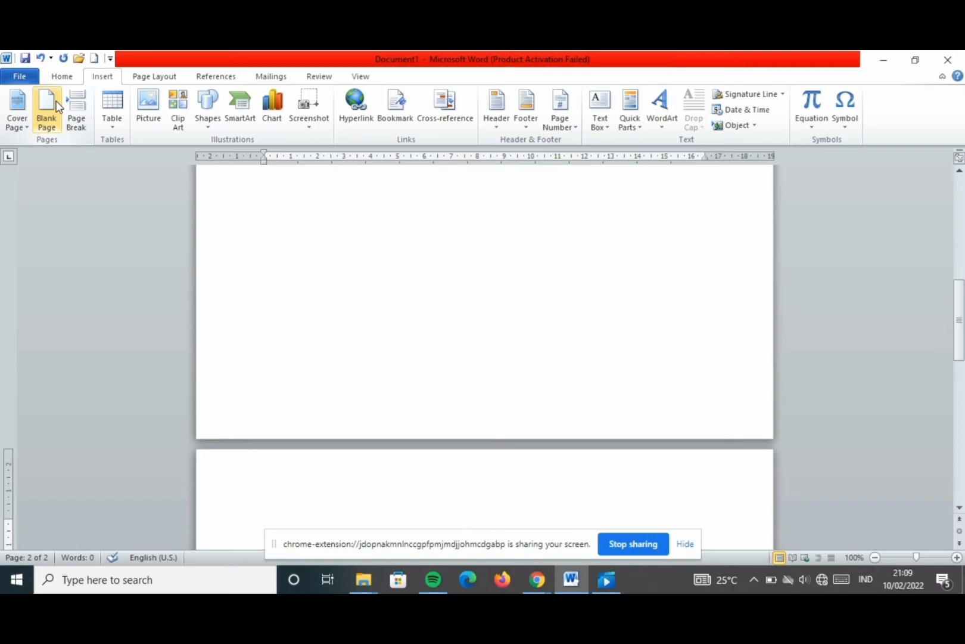
{"action": "left_click", "coordinate": [41, 59]}
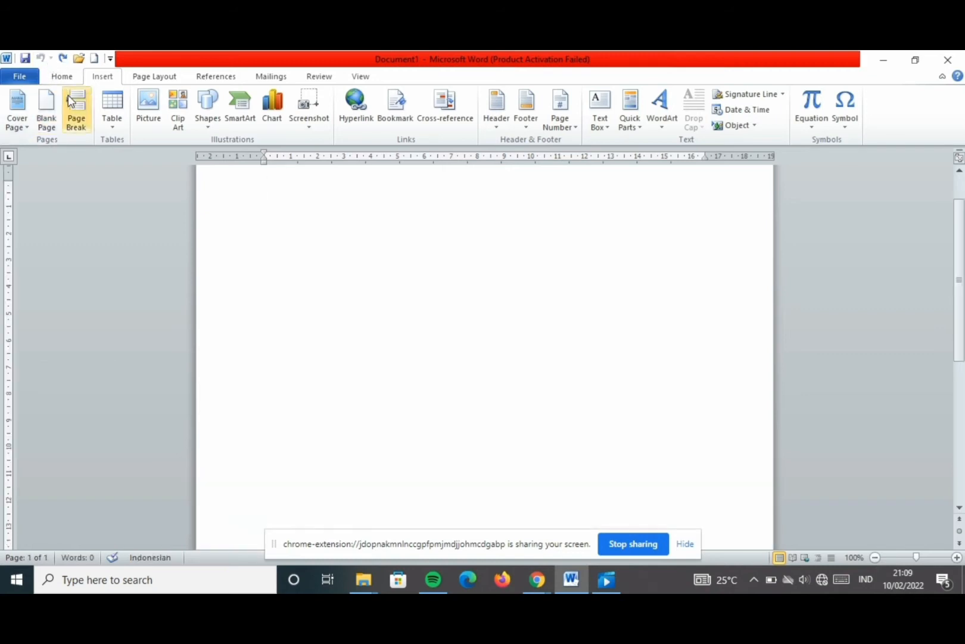
{"action": "left_click", "coordinate": [75, 106]}
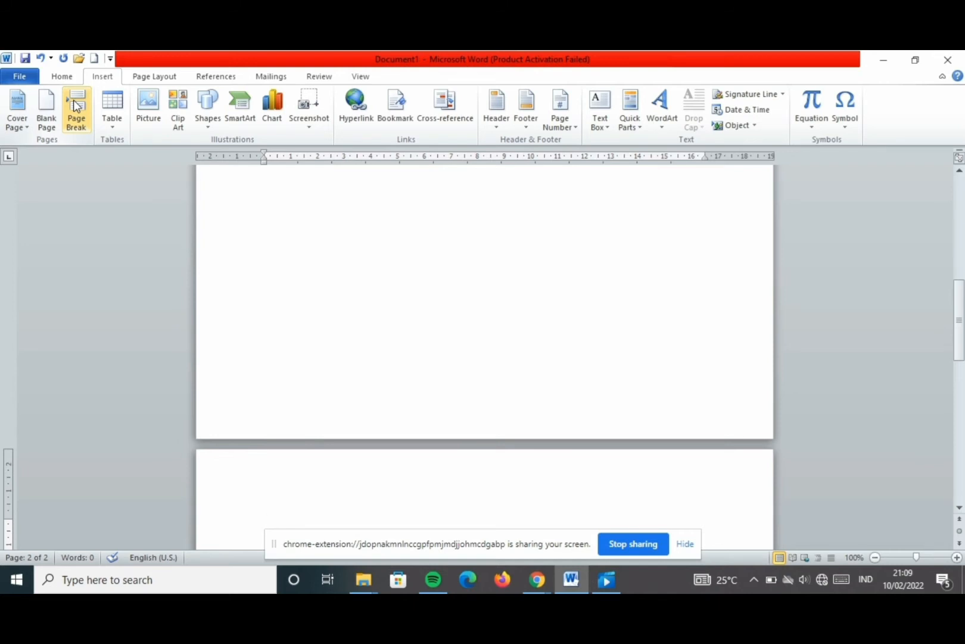
{"action": "left_click", "coordinate": [38, 59]}
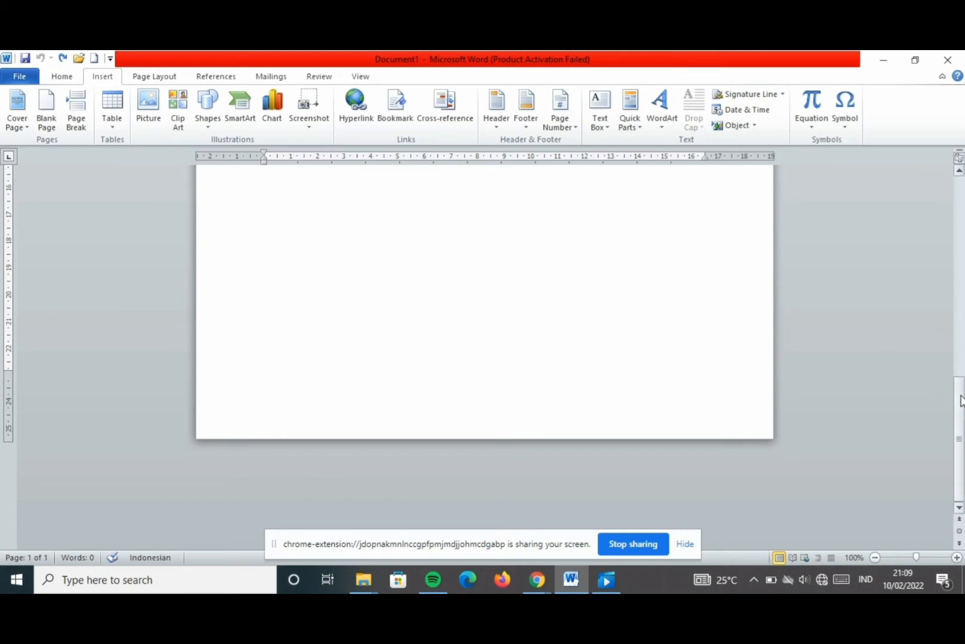
- Insert a table with 6 columns and 6 rows using the size grid, and undo it
{"action": "left_click_drag", "start_coordinate": [961, 395], "coordinate": [960, 283]}
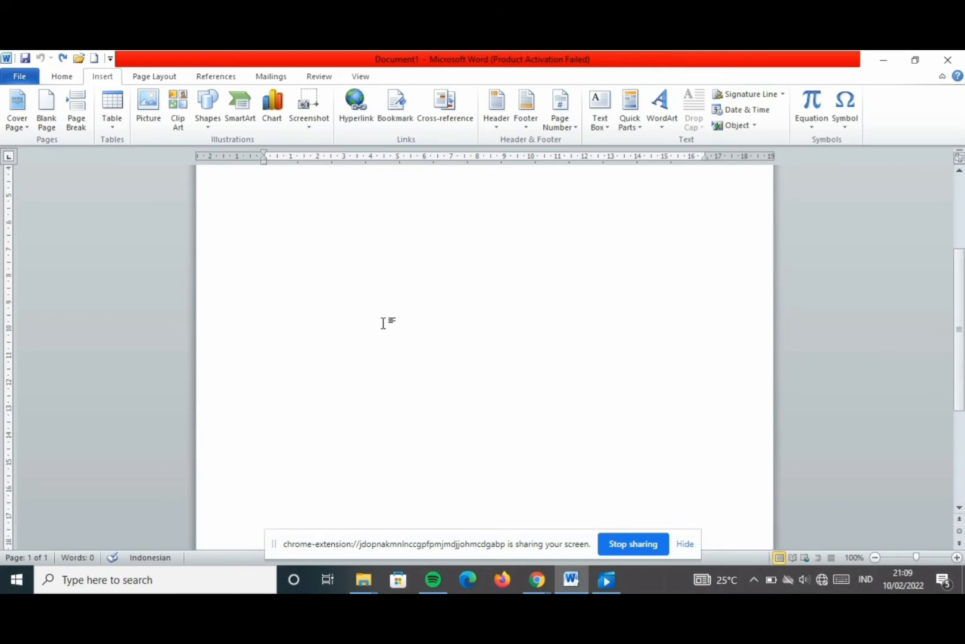
{"action": "left_click", "coordinate": [126, 132]}
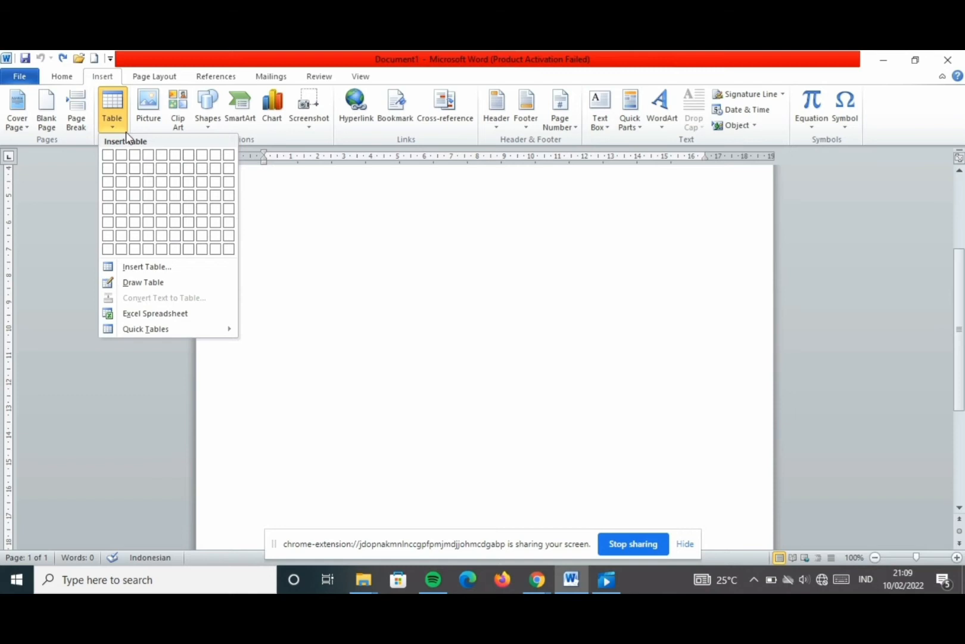
{"action": "left_click", "coordinate": [176, 229]}
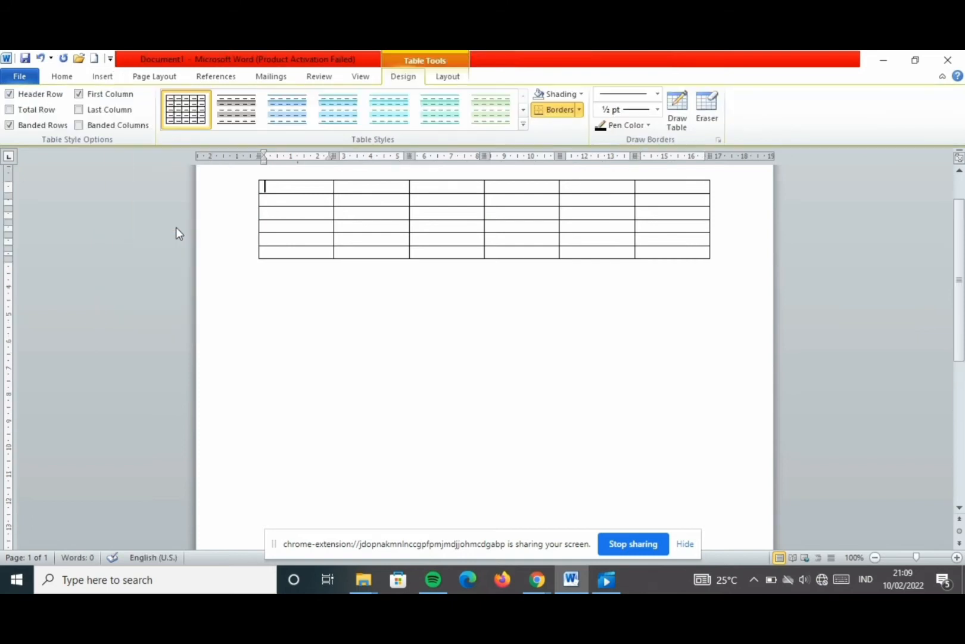
{"action": "left_click", "coordinate": [41, 57]}
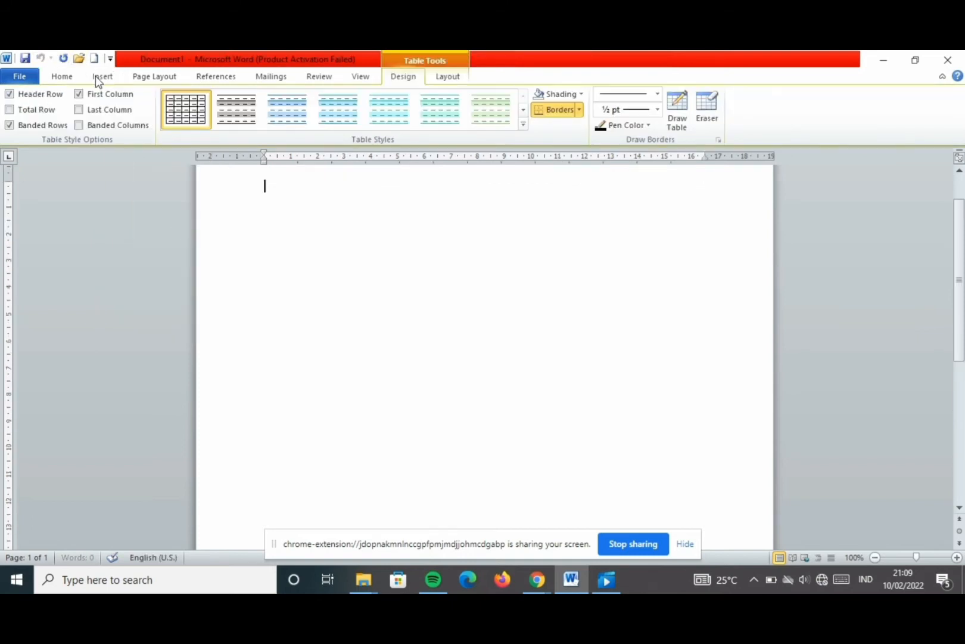
- Insert a table with 5 columns, 2 rows and automatic fixed column width by specifying its dimensions, and undo it
{"action": "left_click", "coordinate": [98, 78]}
{"action": "left_click", "coordinate": [110, 107]}
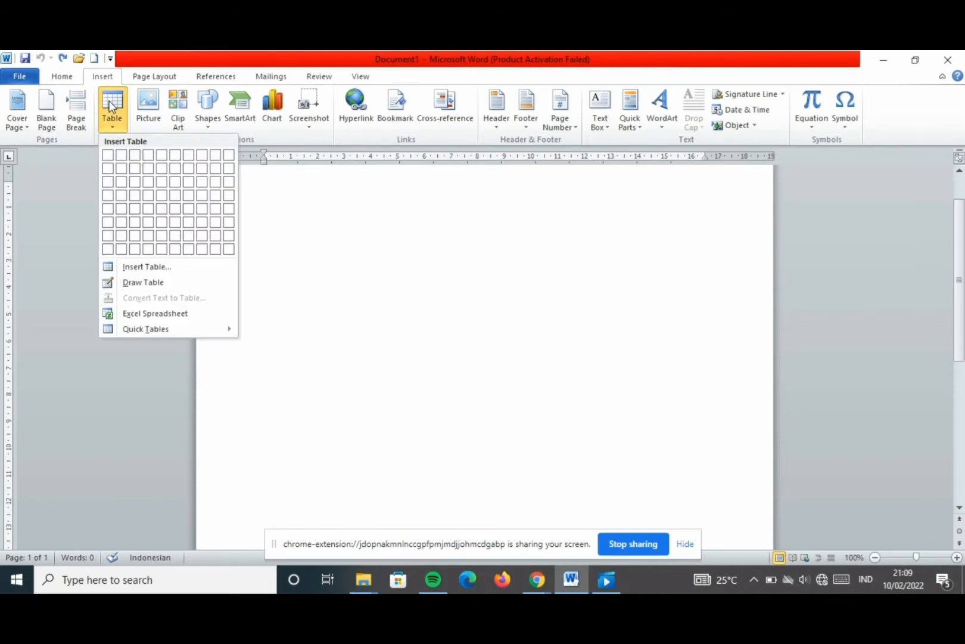
{"action": "left_click", "coordinate": [168, 265]}
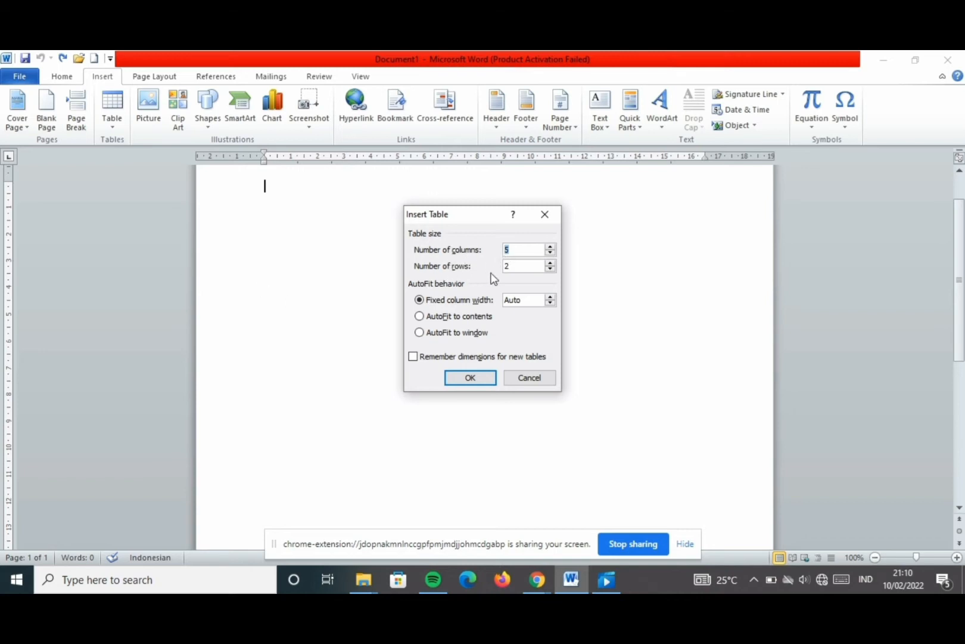
{"action": "left_click", "coordinate": [470, 378]}
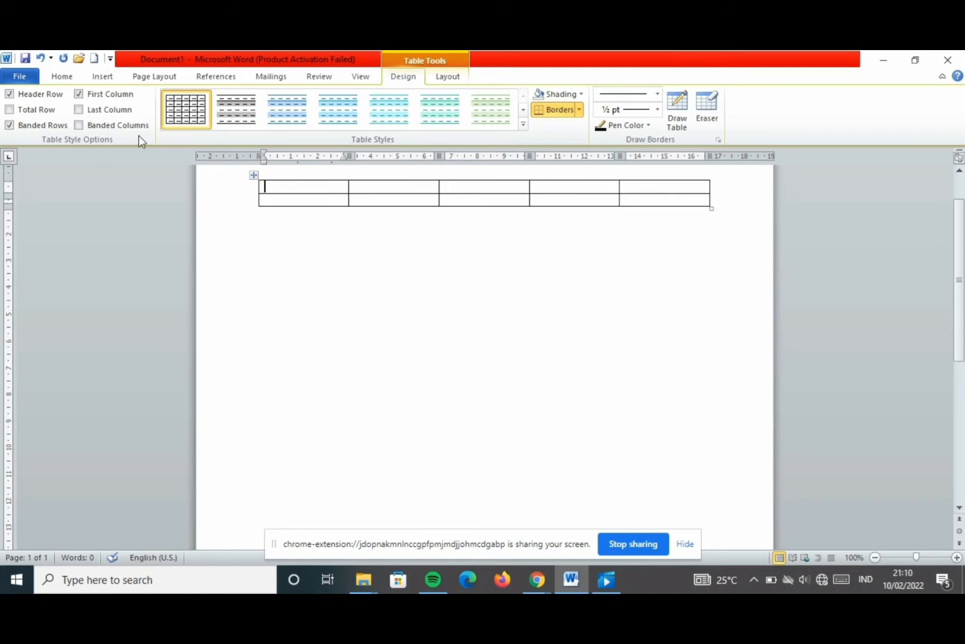
{"action": "left_click", "coordinate": [40, 58]}
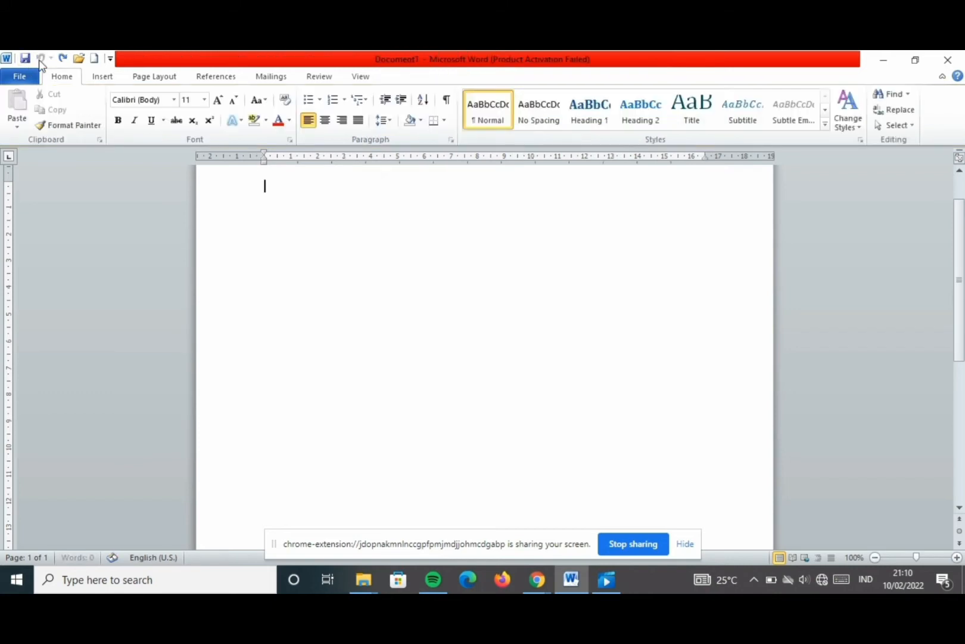
- Insert a table with 5 columns and 4 rows at the start of the document
{"action": "left_click", "coordinate": [97, 79]}
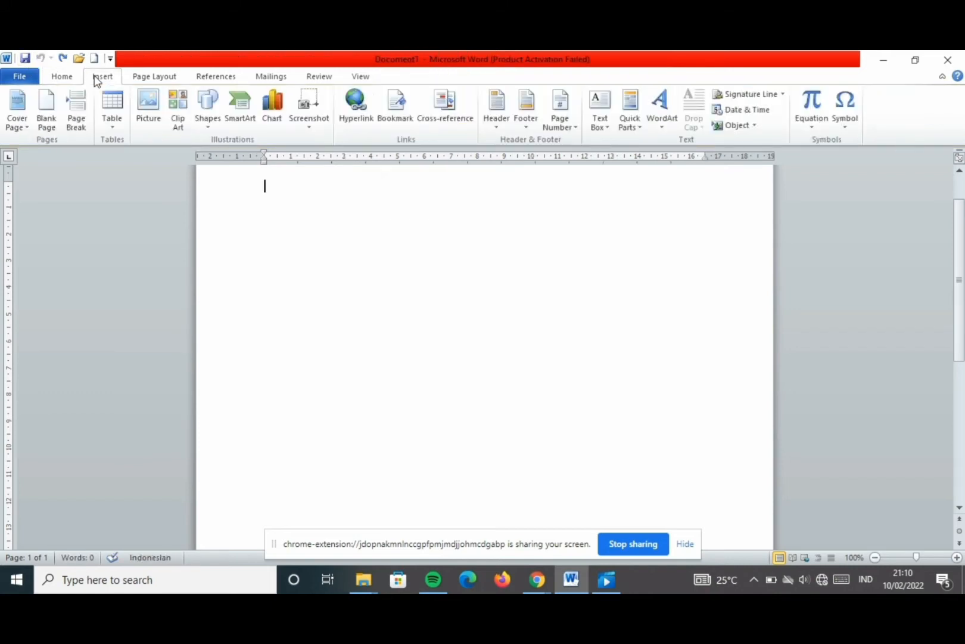
{"action": "left_click", "coordinate": [113, 111]}
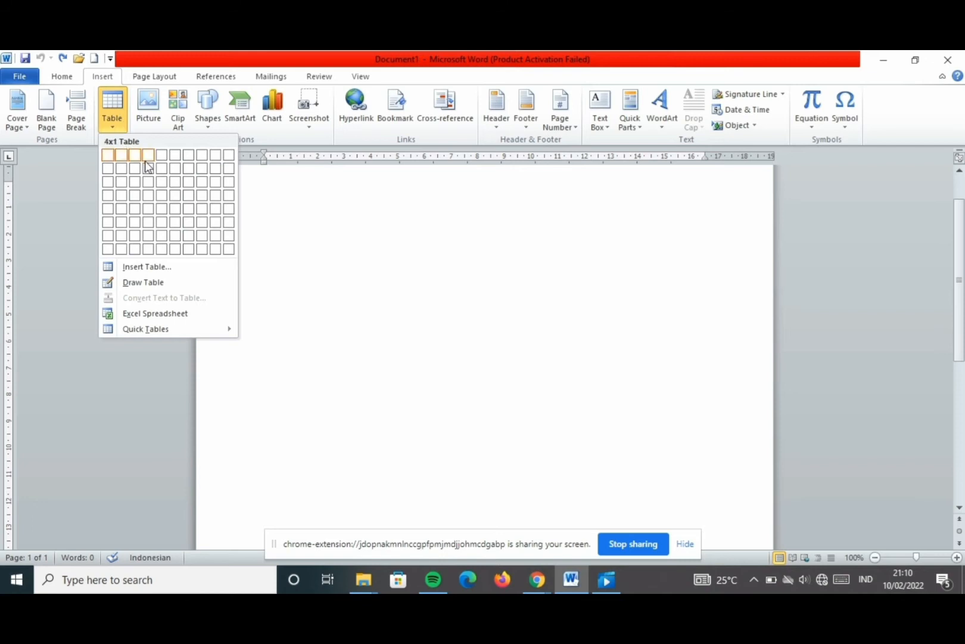
{"action": "left_click", "coordinate": [160, 194]}
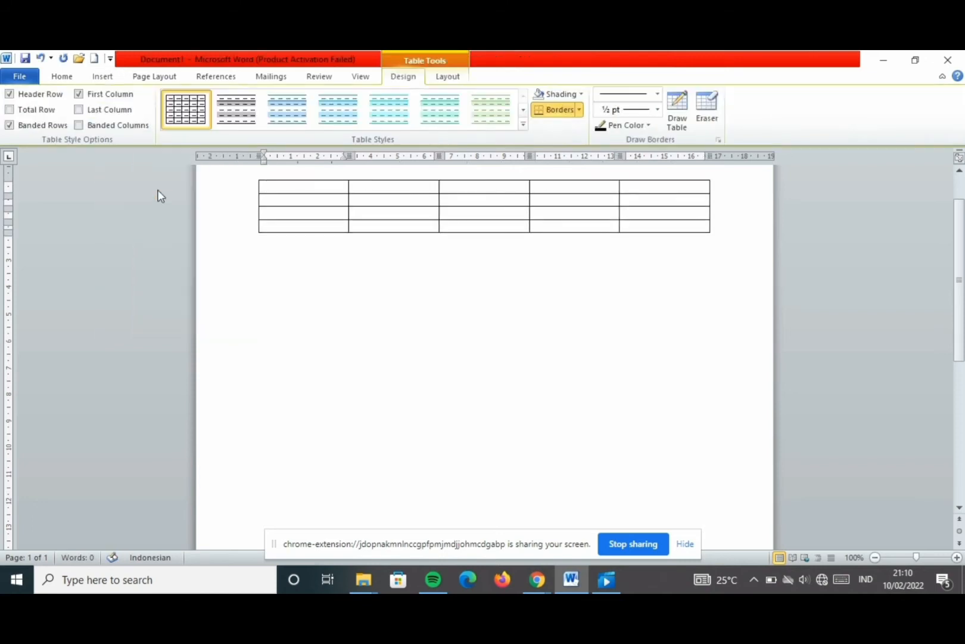
- Split each of the table's first four columns in two by drawing full-height vertical lines with Draw Table
{"action": "left_click", "coordinate": [102, 78]}
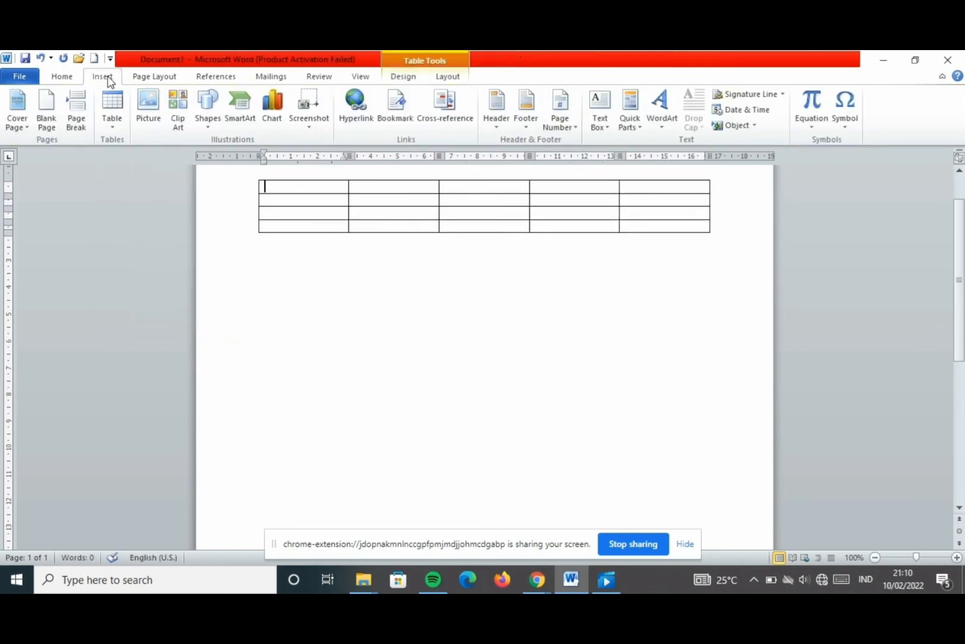
{"action": "left_click", "coordinate": [118, 109]}
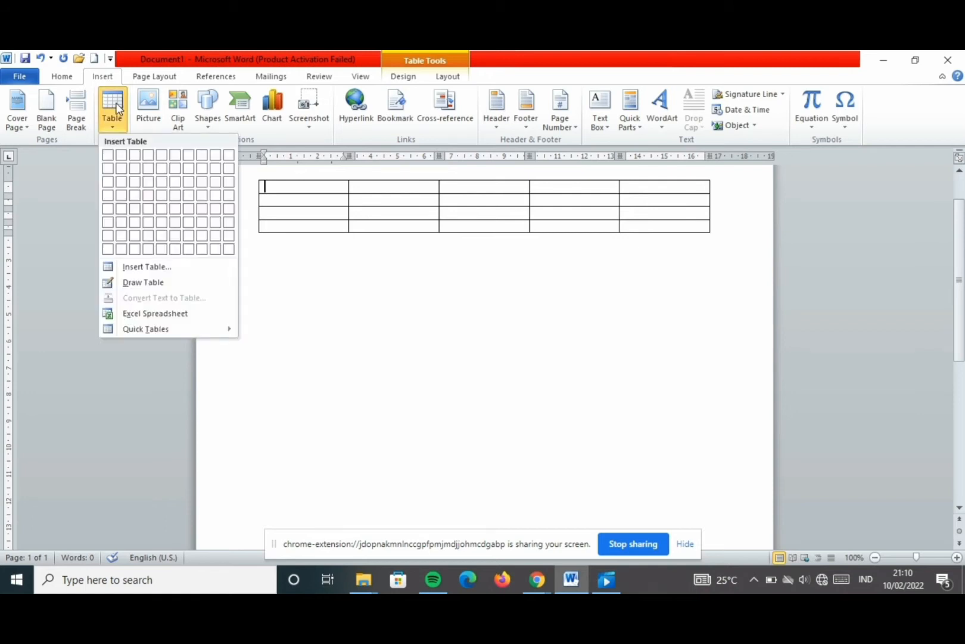
{"action": "left_click", "coordinate": [167, 286]}
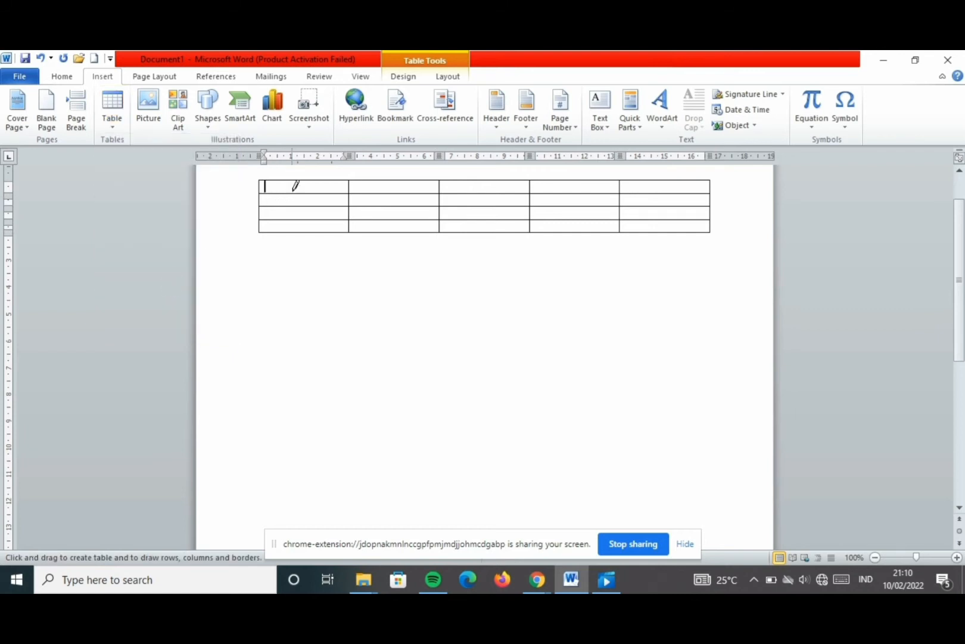
{"action": "left_click_drag", "start_coordinate": [293, 184], "coordinate": [295, 232]}
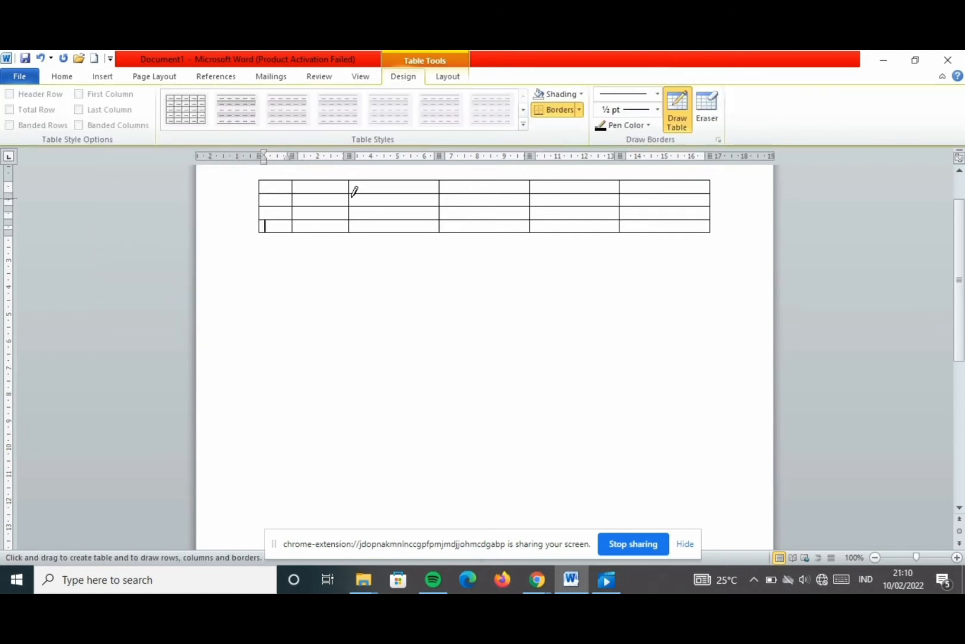
{"action": "left_click_drag", "start_coordinate": [381, 182], "coordinate": [382, 232]}
{"action": "left_click_drag", "start_coordinate": [476, 176], "coordinate": [483, 219]}
{"action": "left_click_drag", "start_coordinate": [576, 184], "coordinate": [577, 227]}
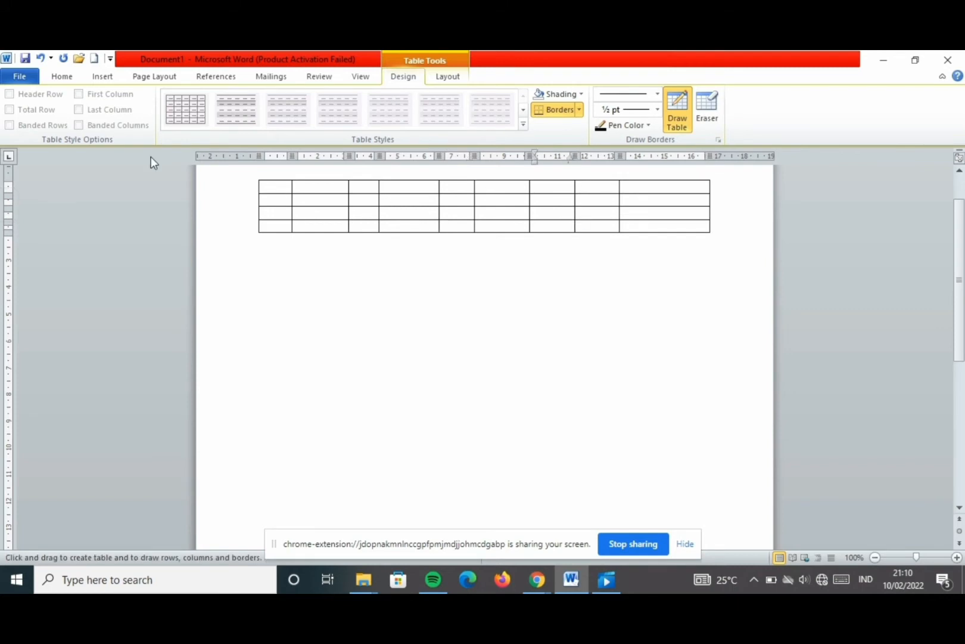
- Undo the drawn column lines and the insertion of the table
{"action": "left_click", "coordinate": [41, 62]}
{"action": "left_click", "coordinate": [43, 63]}
{"action": "left_click", "coordinate": [43, 63]}
{"action": "left_click", "coordinate": [42, 62]}
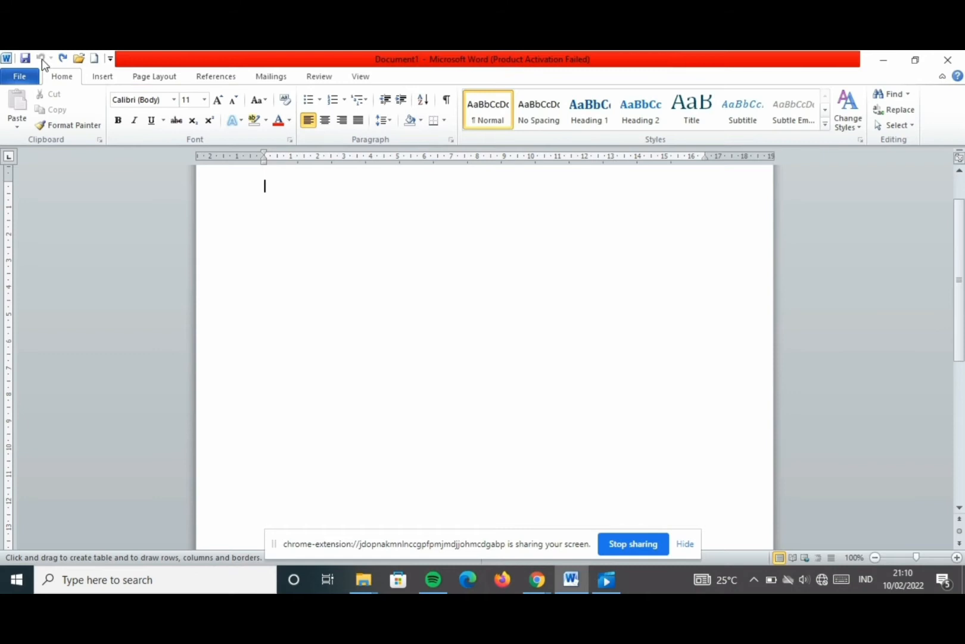
{"action": "left_click", "coordinate": [106, 80]}
{"action": "left_click", "coordinate": [112, 108]}
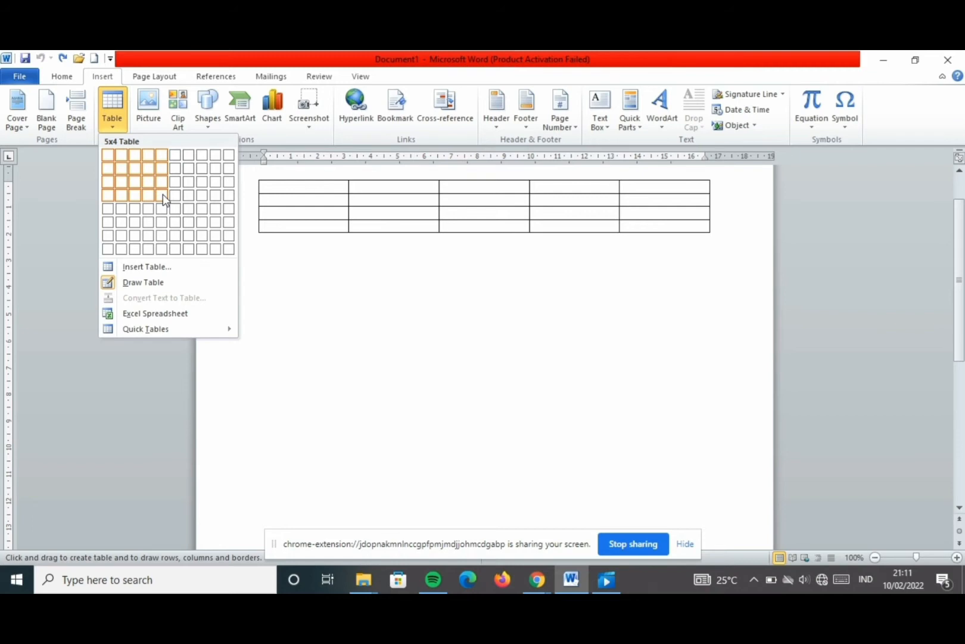
{"action": "left_click", "coordinate": [80, 180]}
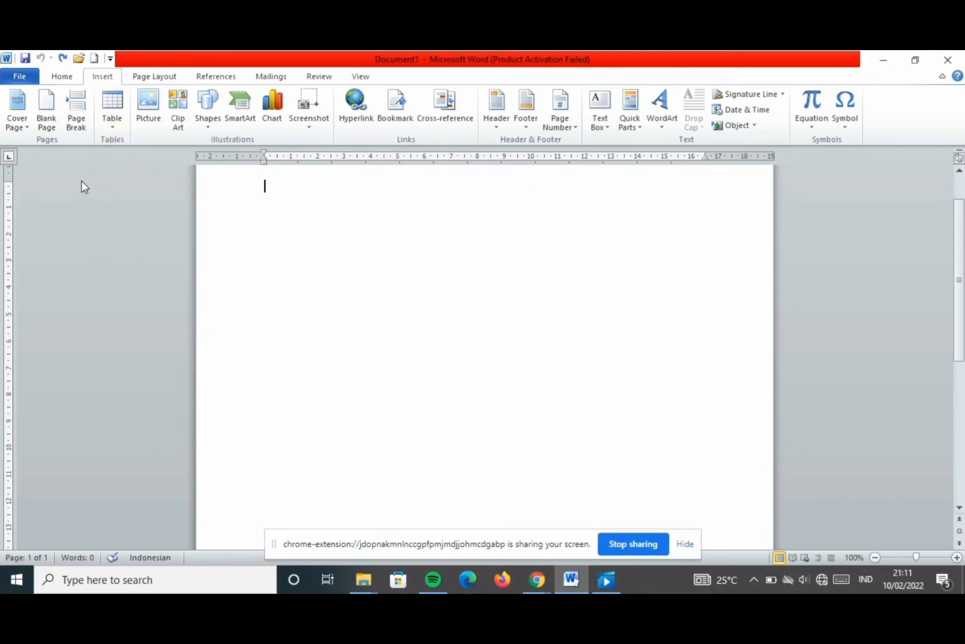
- Insert the WALLPAPERS image from the Pictures folder and give it a white beveled frame picture style
{"action": "left_click", "coordinate": [155, 130]}
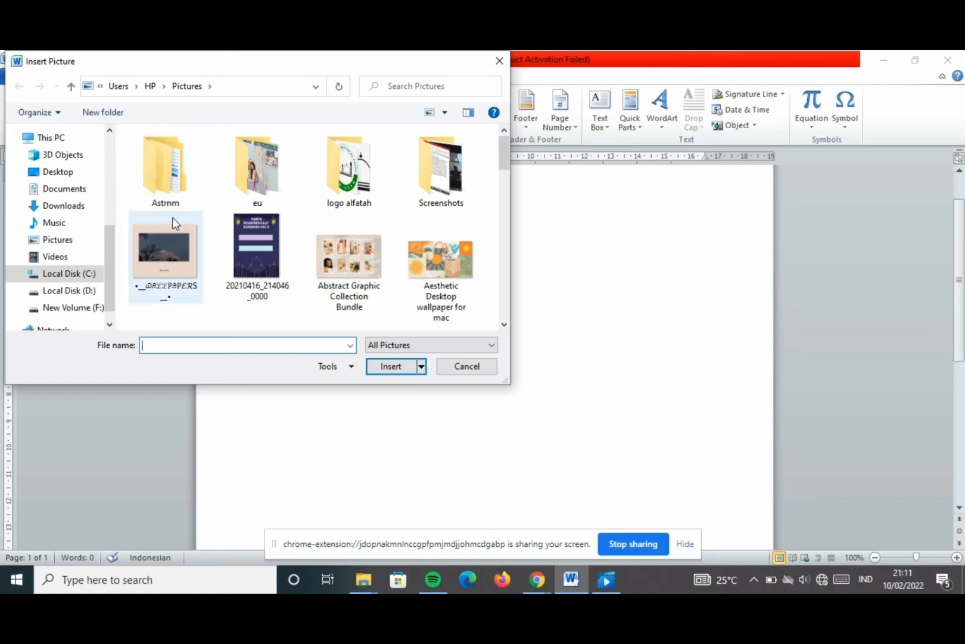
{"action": "left_click", "coordinate": [186, 246]}
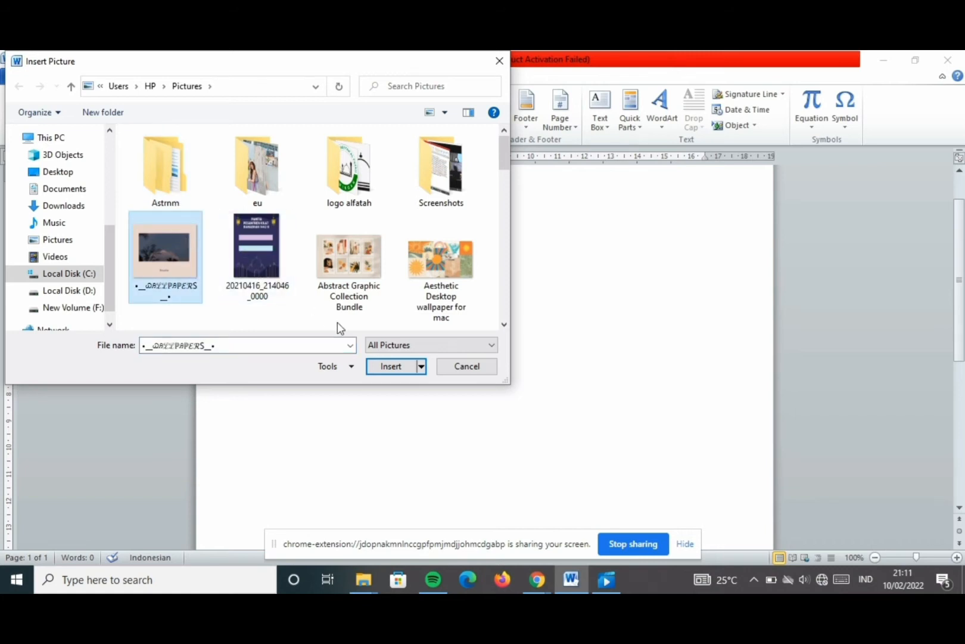
{"action": "left_click", "coordinate": [386, 368]}
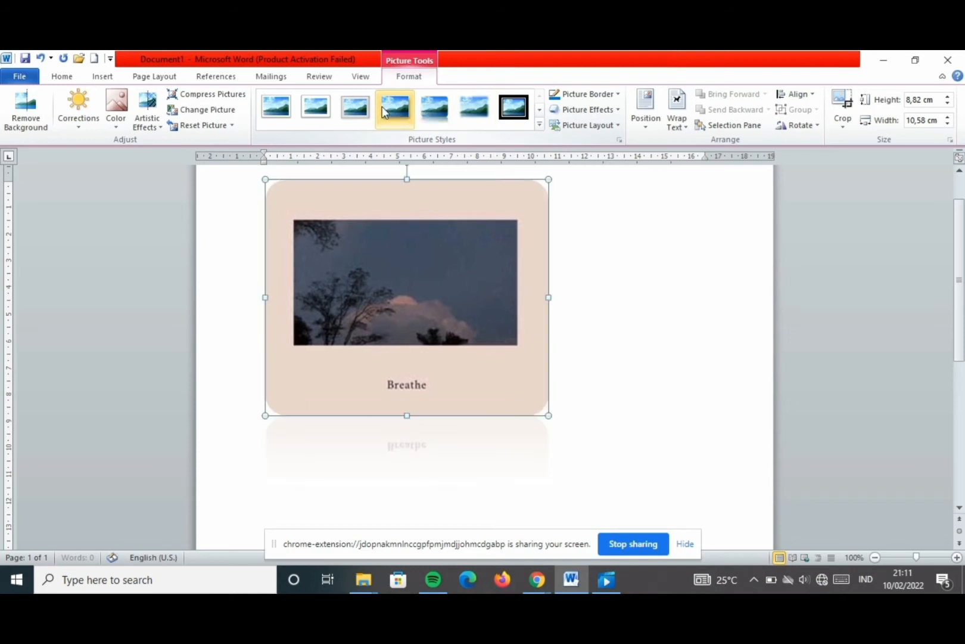
{"action": "left_click", "coordinate": [358, 111]}
{"action": "left_click", "coordinate": [316, 107]}
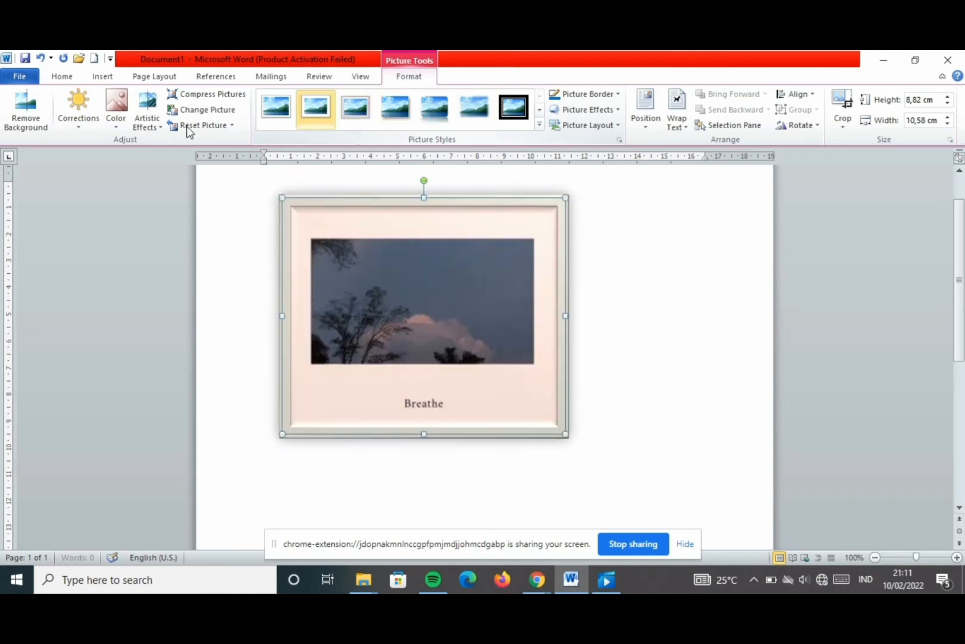
- Undo the picture style changes and the insertion of the picture
{"action": "left_click", "coordinate": [40, 58]}
{"action": "left_click", "coordinate": [40, 58]}
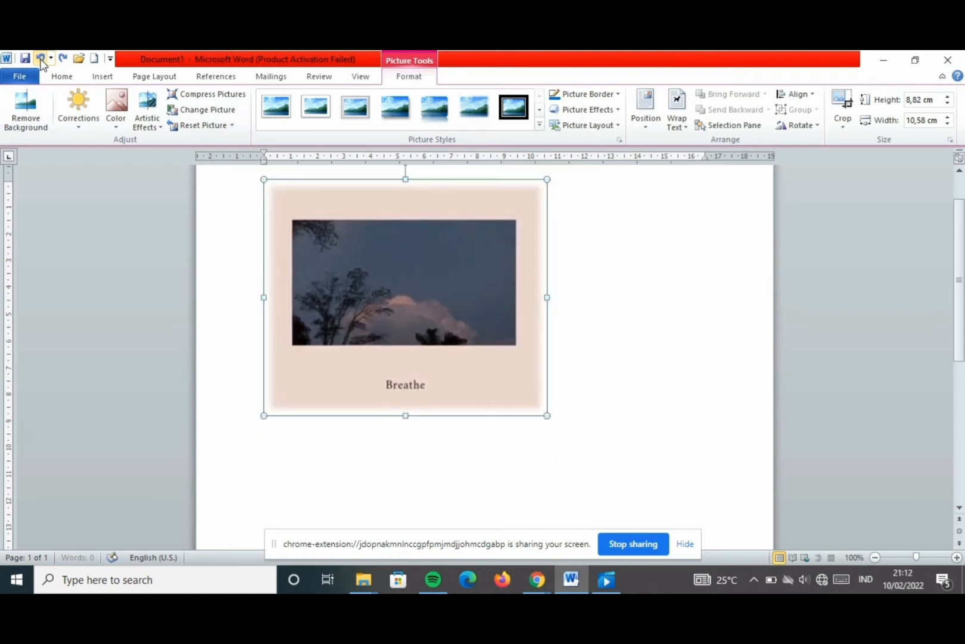
{"action": "left_click", "coordinate": [40, 57]}
{"action": "left_click", "coordinate": [40, 58]}
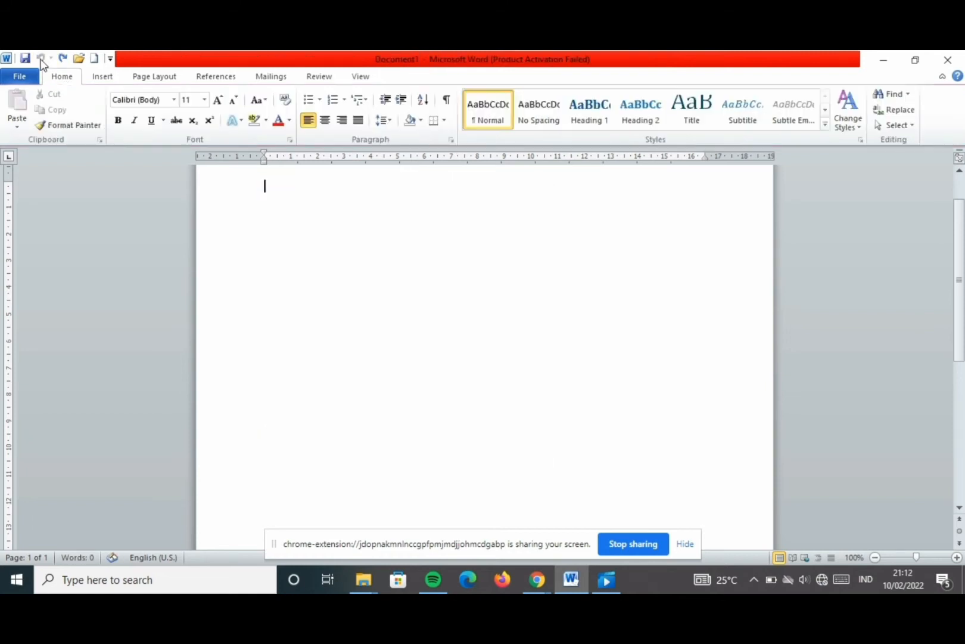
- Insert three clip art images: the church among trees, the running businessmen on gears, and the motorcycle
{"action": "left_click", "coordinate": [97, 82]}
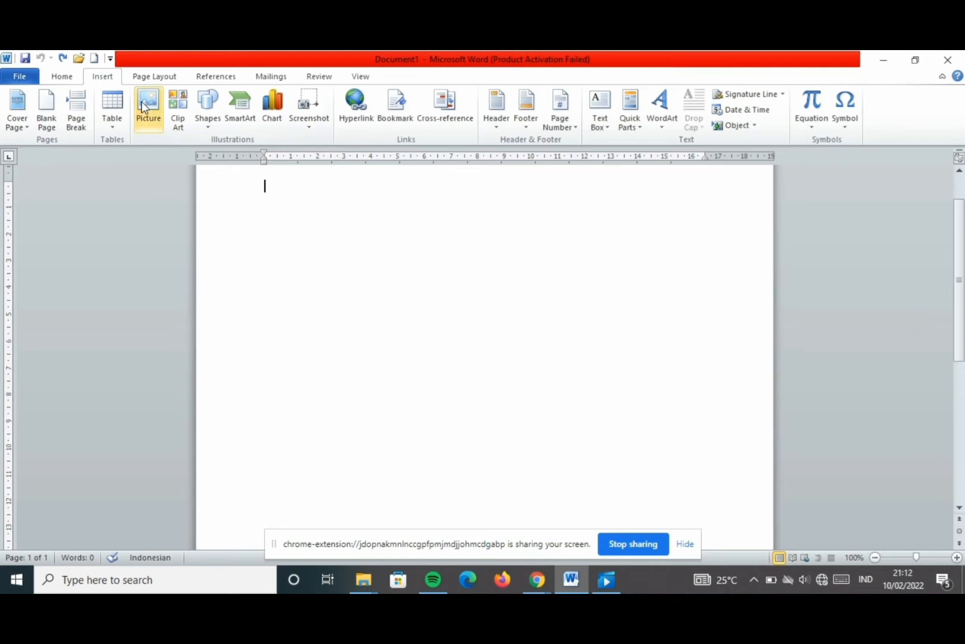
{"action": "left_click", "coordinate": [179, 110]}
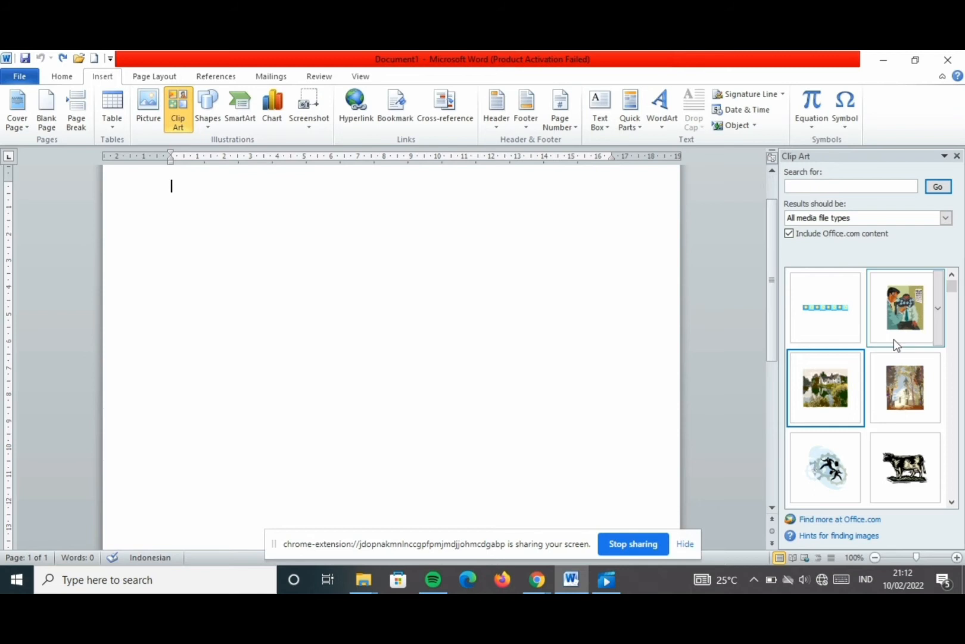
{"action": "left_click", "coordinate": [900, 353]}
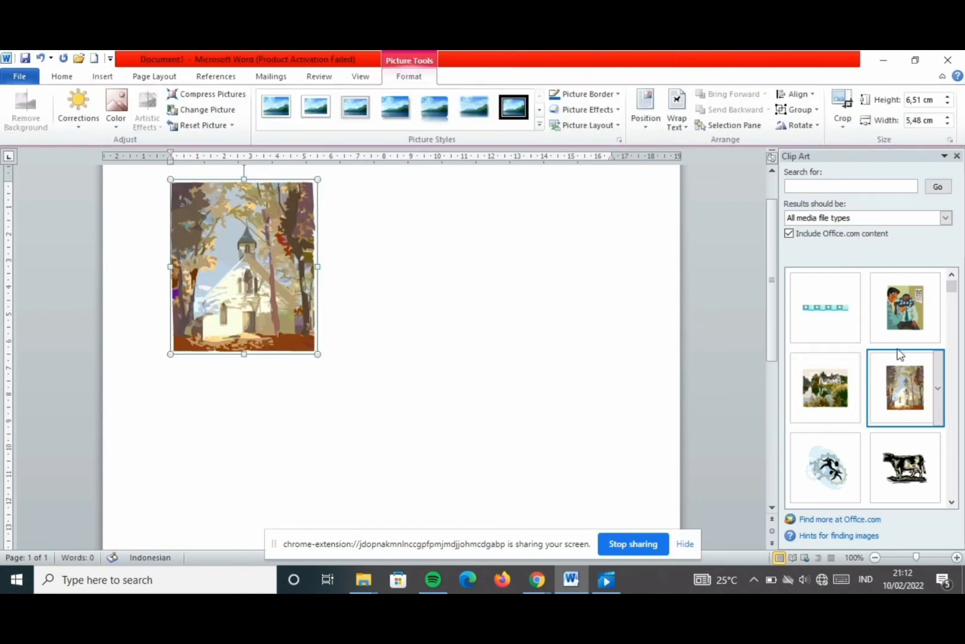
{"action": "left_click", "coordinate": [832, 462]}
{"action": "left_click_drag", "start_coordinate": [952, 282], "coordinate": [956, 317]}
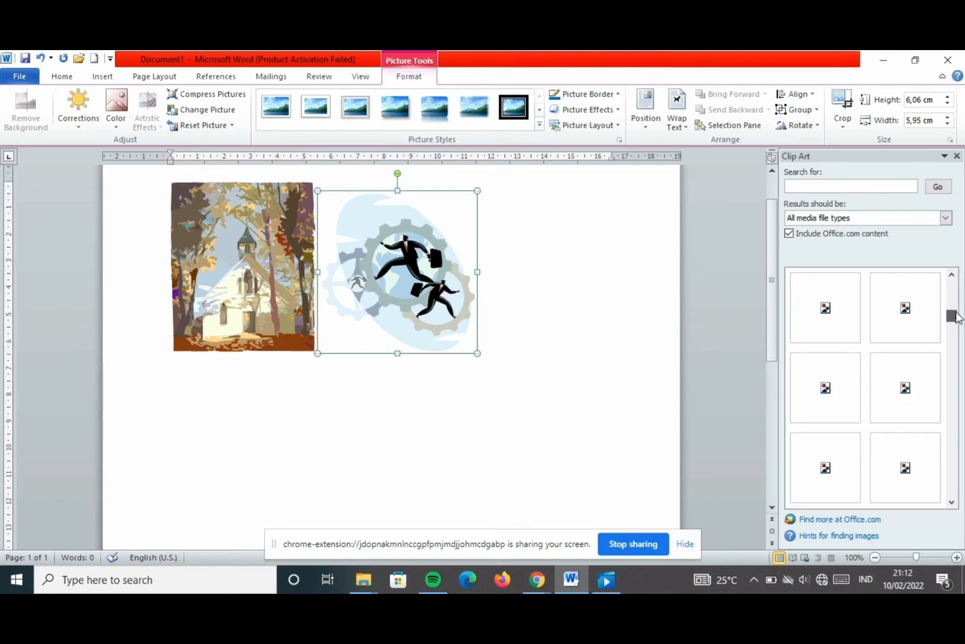
{"action": "left_click", "coordinate": [921, 317]}
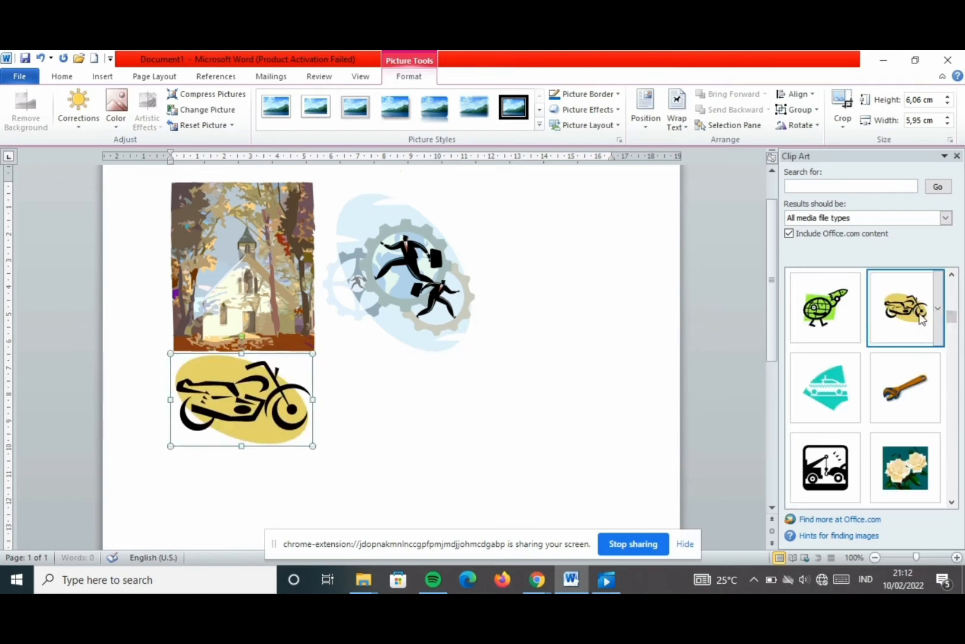
- Undo all three clip art insertions and close the Clip Art pane
{"action": "left_click", "coordinate": [41, 58]}
{"action": "left_click", "coordinate": [40, 58]}
{"action": "left_click", "coordinate": [41, 57]}
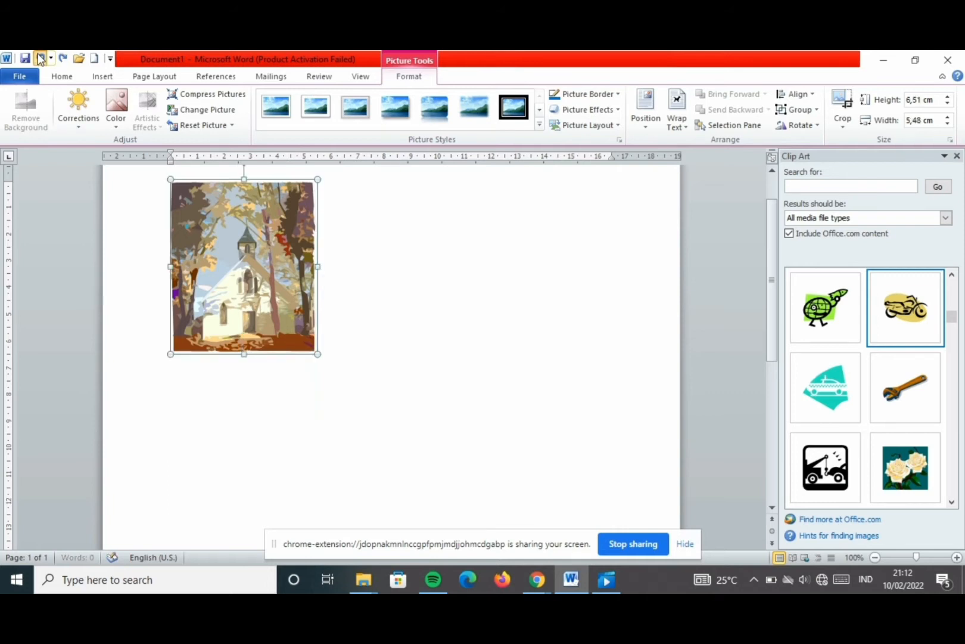
{"action": "left_click", "coordinate": [41, 57]}
{"action": "left_click", "coordinate": [100, 74]}
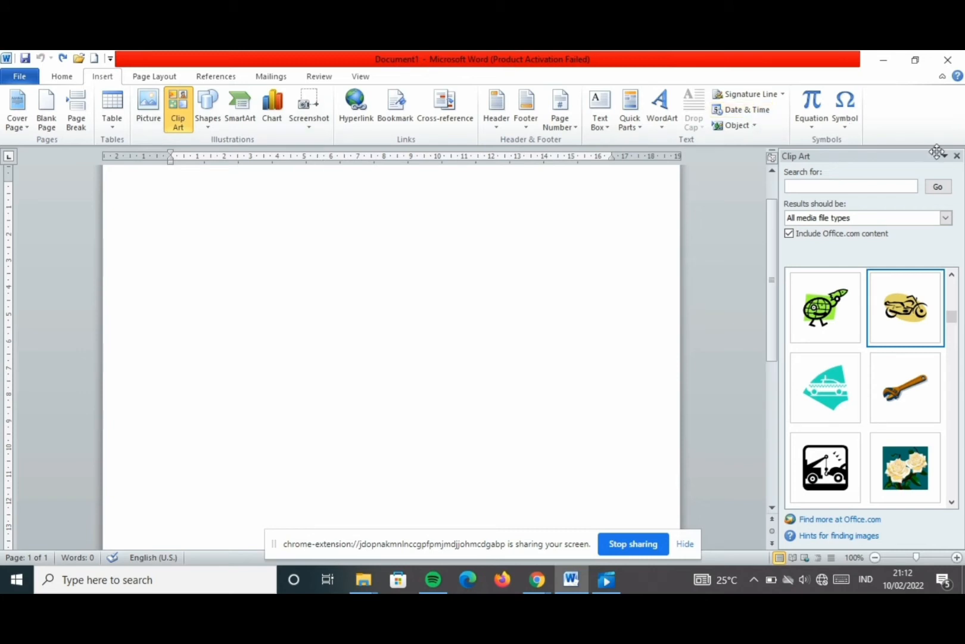
{"action": "left_click", "coordinate": [957, 156]}
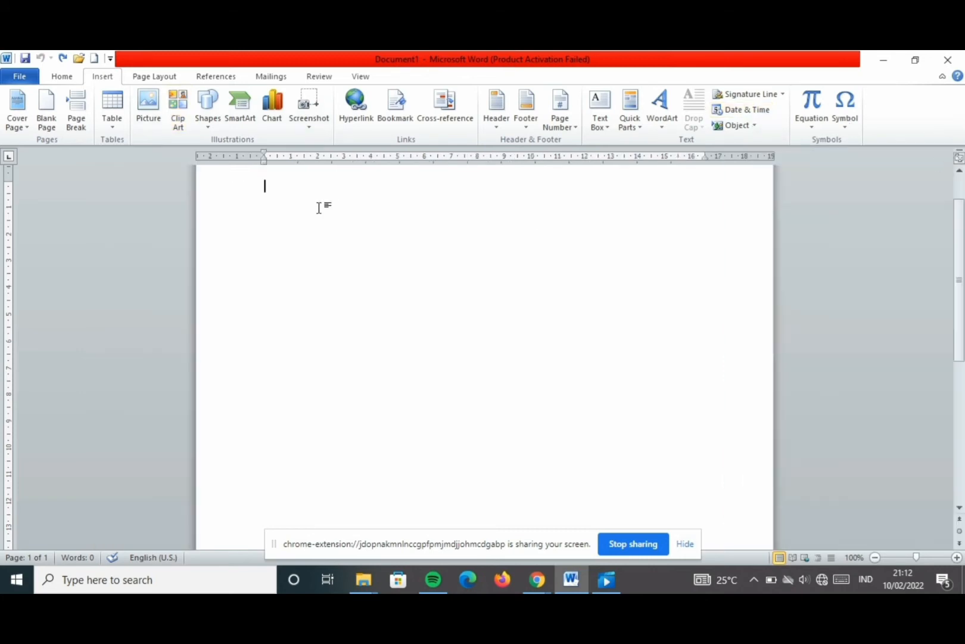
- Draw an up block arrow about 3.7 cm high and 3.2 cm wide on the page, and undo it
{"action": "left_click", "coordinate": [208, 122]}
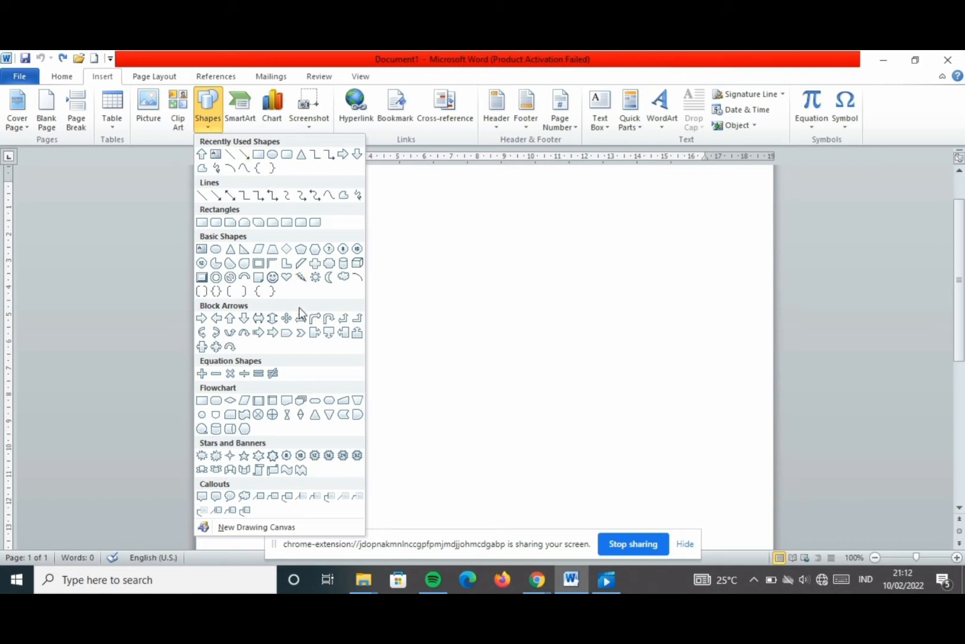
{"action": "left_click", "coordinate": [231, 320]}
{"action": "left_click_drag", "start_coordinate": [395, 255], "coordinate": [397, 257]}
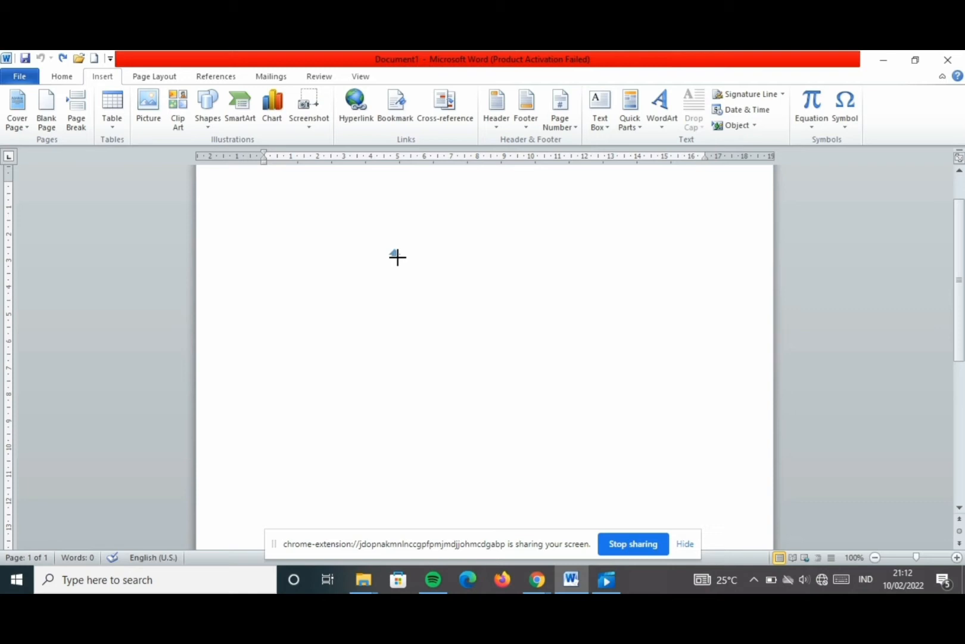
{"action": "left_click_drag", "start_coordinate": [398, 257], "coordinate": [477, 350]}
{"action": "left_click", "coordinate": [539, 342]}
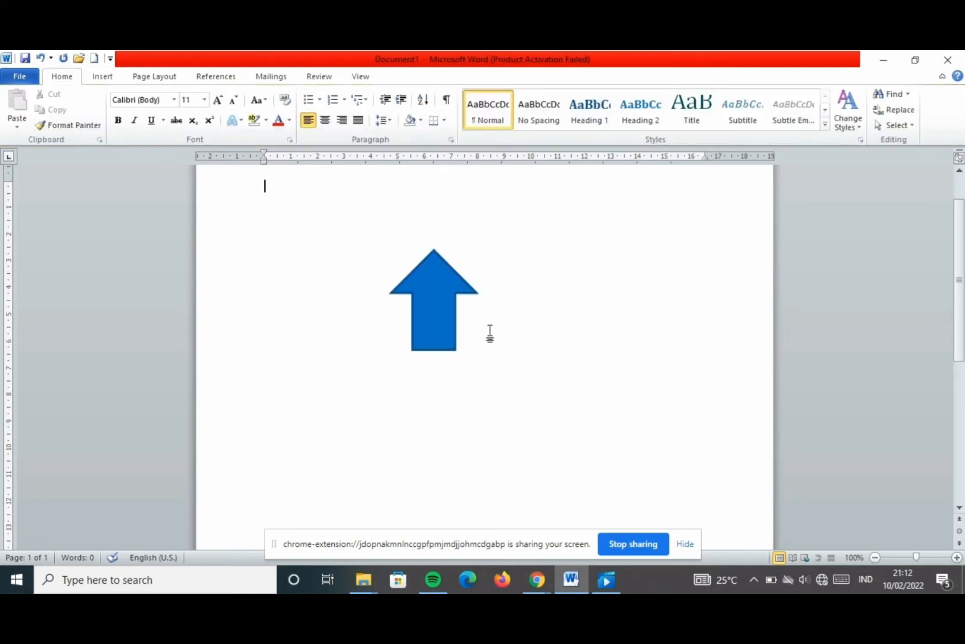
{"action": "left_click", "coordinate": [441, 313]}
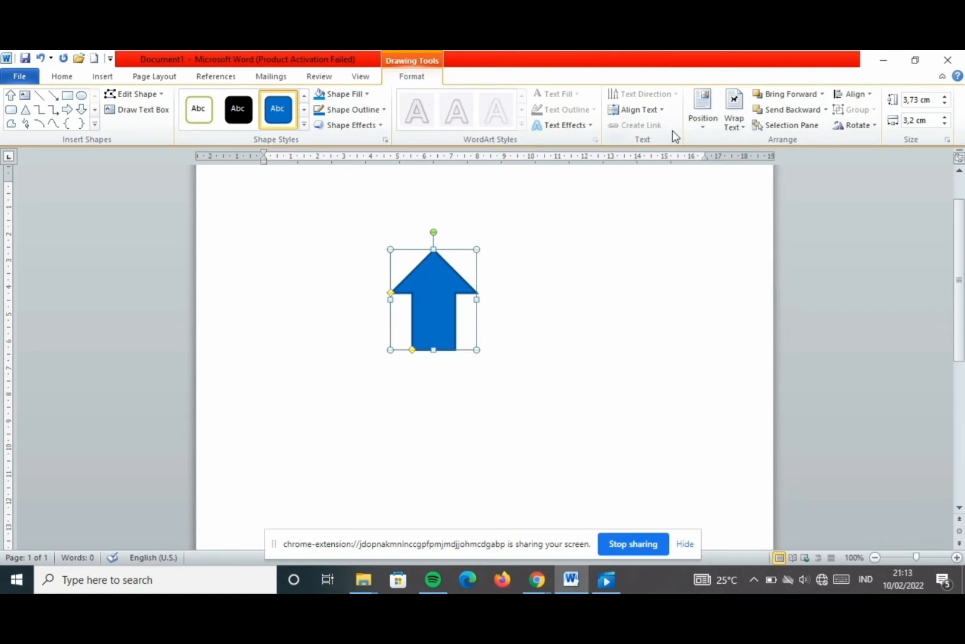
{"action": "left_click", "coordinate": [42, 57]}
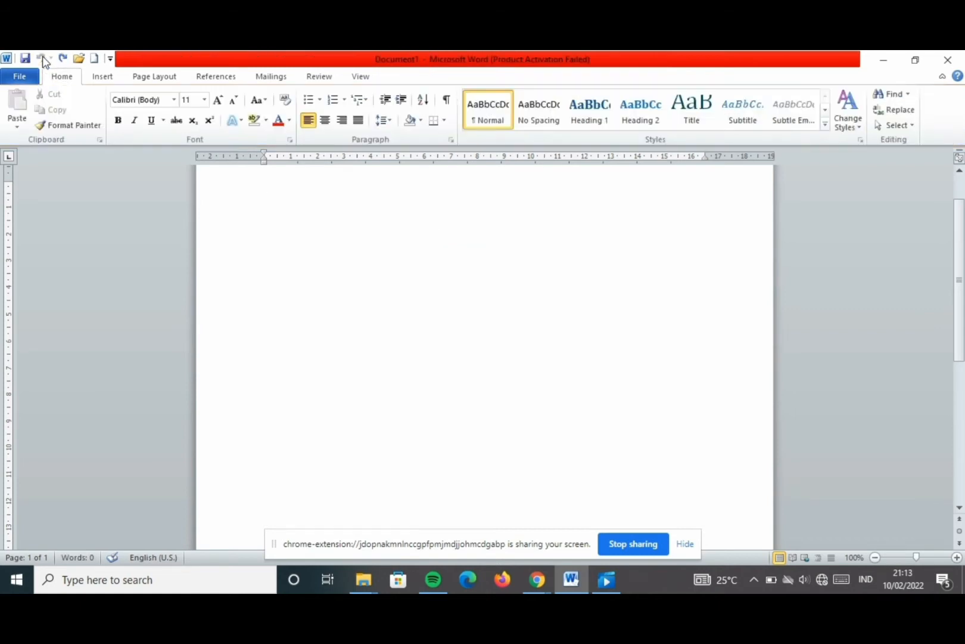
- Insert the SmartArt list layout with three stacked title bars over outlined boxes, and undo the insertion
{"action": "left_click", "coordinate": [113, 78]}
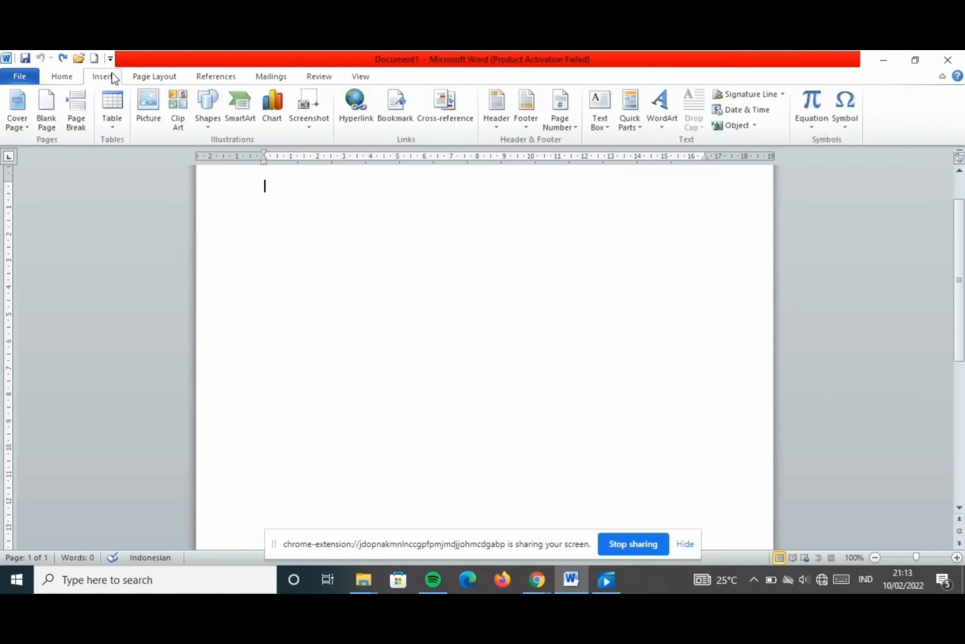
{"action": "left_click", "coordinate": [236, 102]}
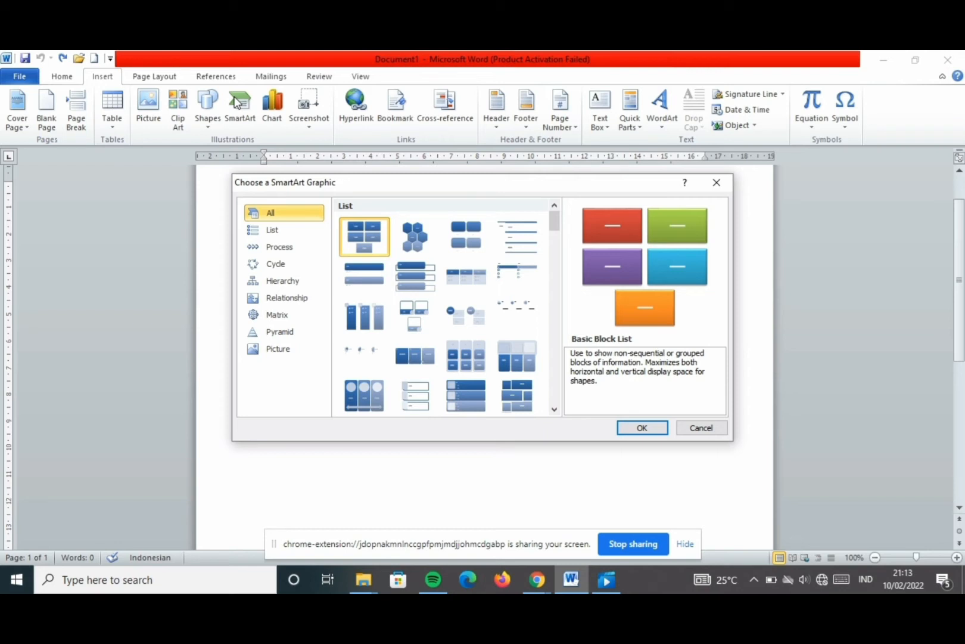
{"action": "left_click", "coordinate": [409, 274]}
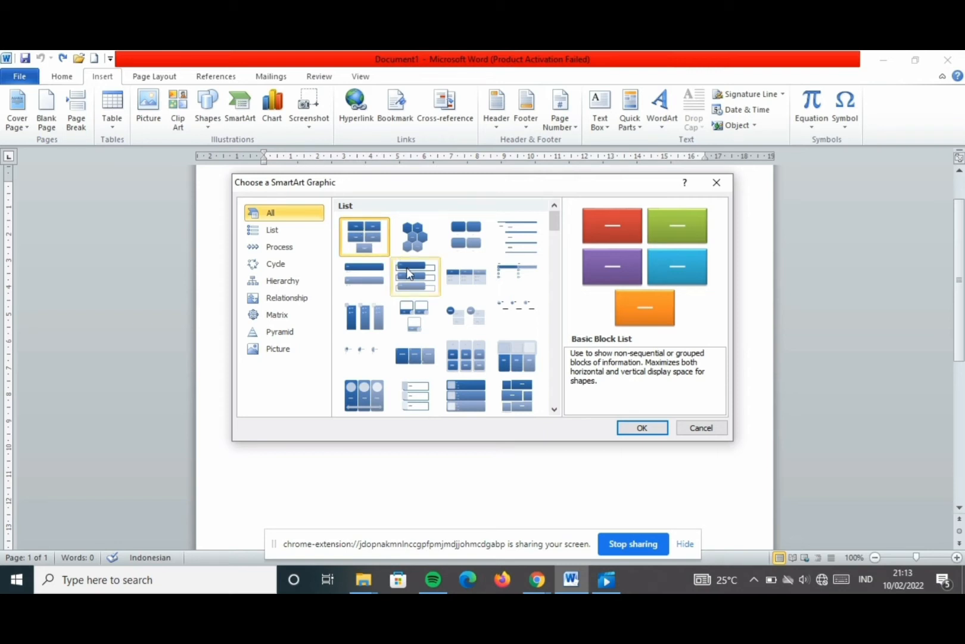
{"action": "left_click", "coordinate": [642, 428]}
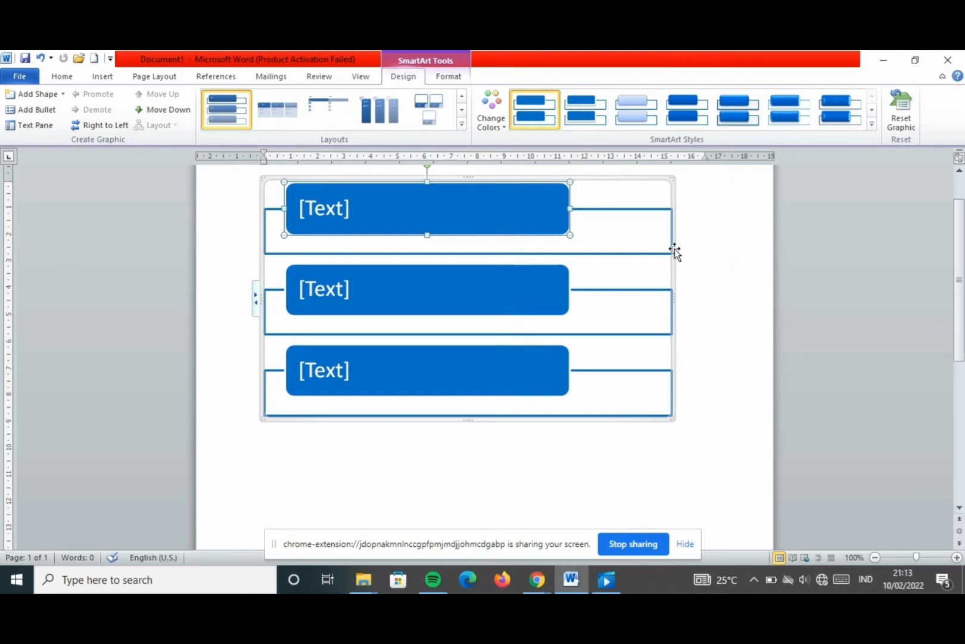
{"action": "left_click", "coordinate": [41, 58]}
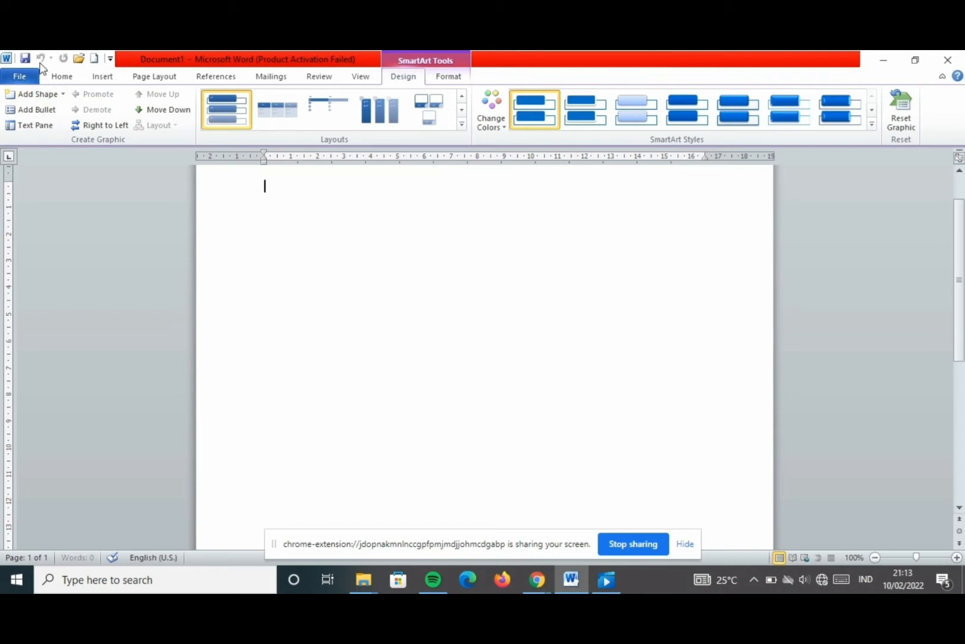
- Insert a 3-D column chart that arranges its series in depth, using the default sample data
{"action": "left_click", "coordinate": [103, 78]}
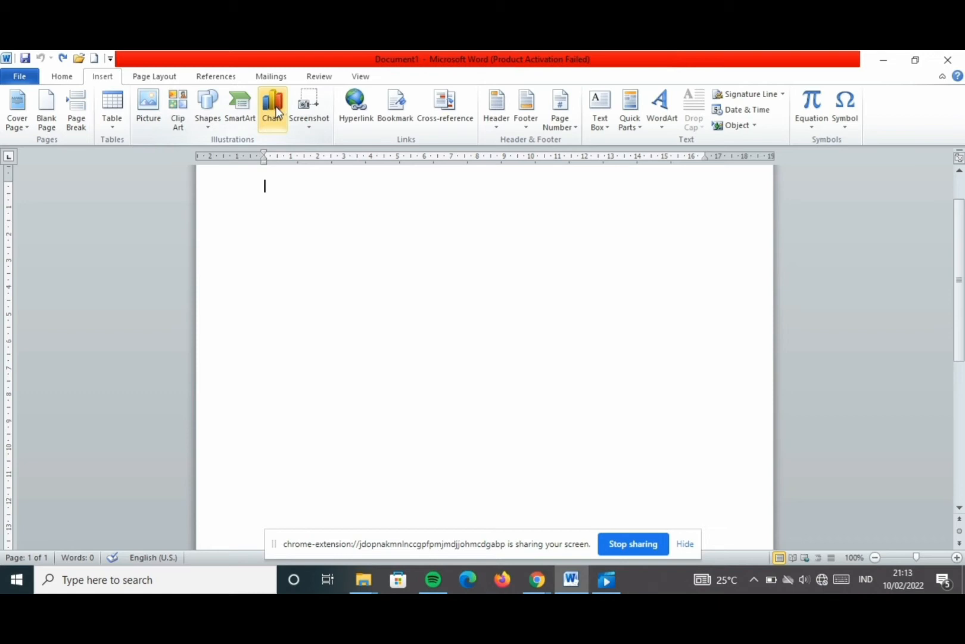
{"action": "left_click", "coordinate": [281, 111]}
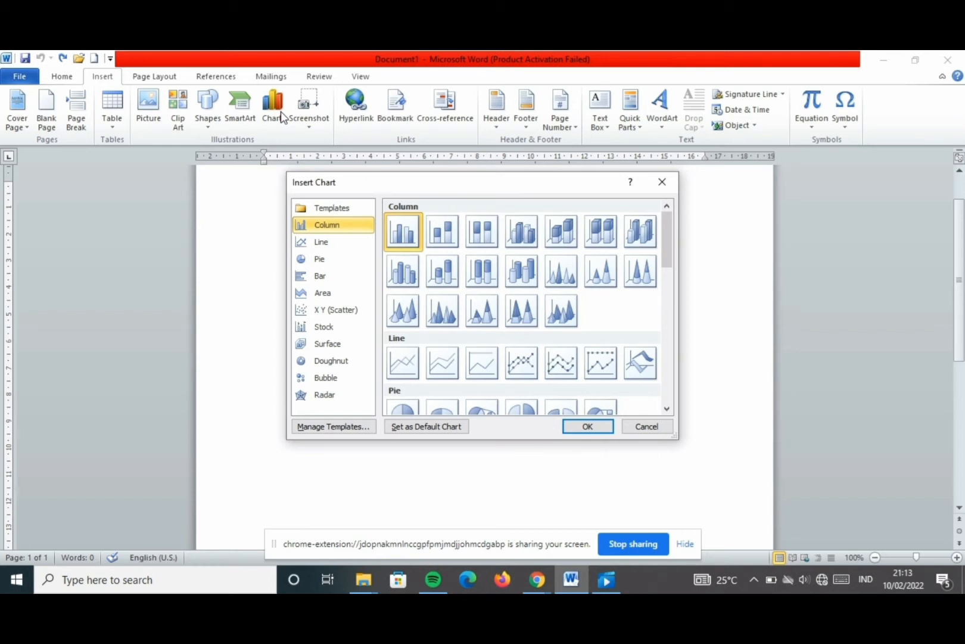
{"action": "left_click_drag", "start_coordinate": [664, 242], "coordinate": [668, 217]}
{"action": "left_click", "coordinate": [647, 232]}
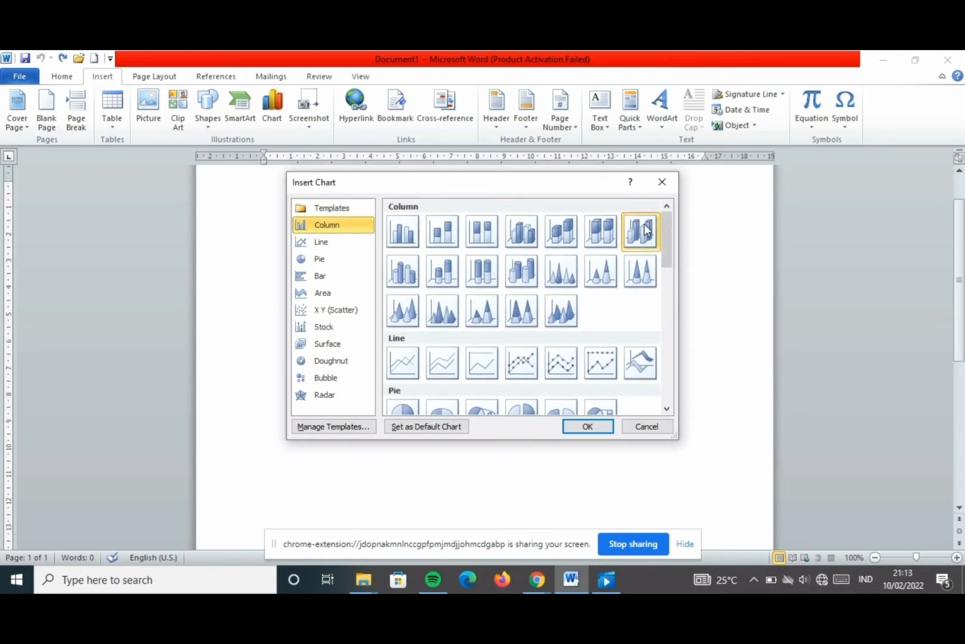
{"action": "left_click", "coordinate": [602, 432]}
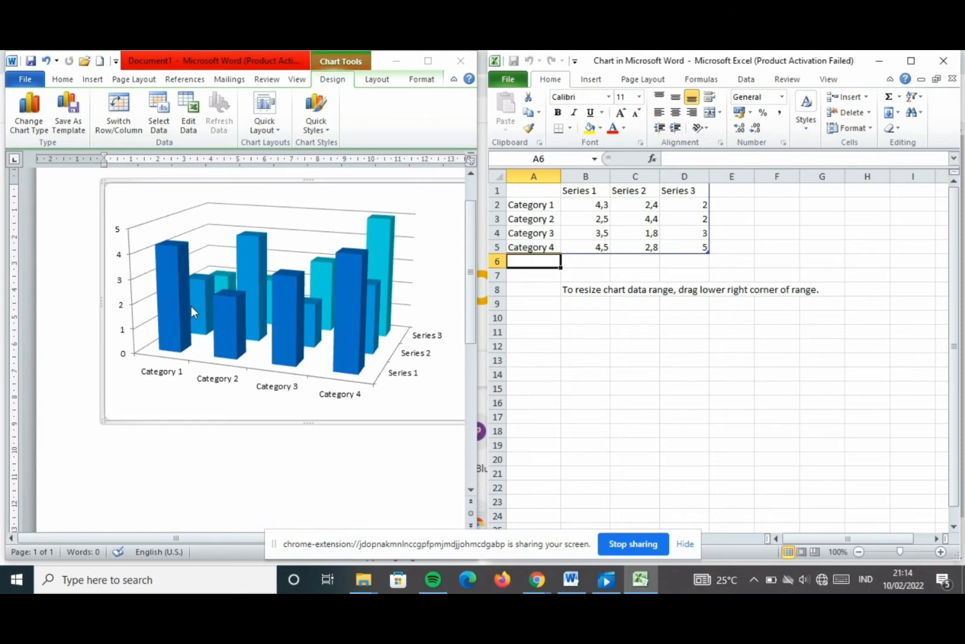
- Undo the chart insertion and close the Excel workbook holding its data
{"action": "left_click", "coordinate": [46, 61]}
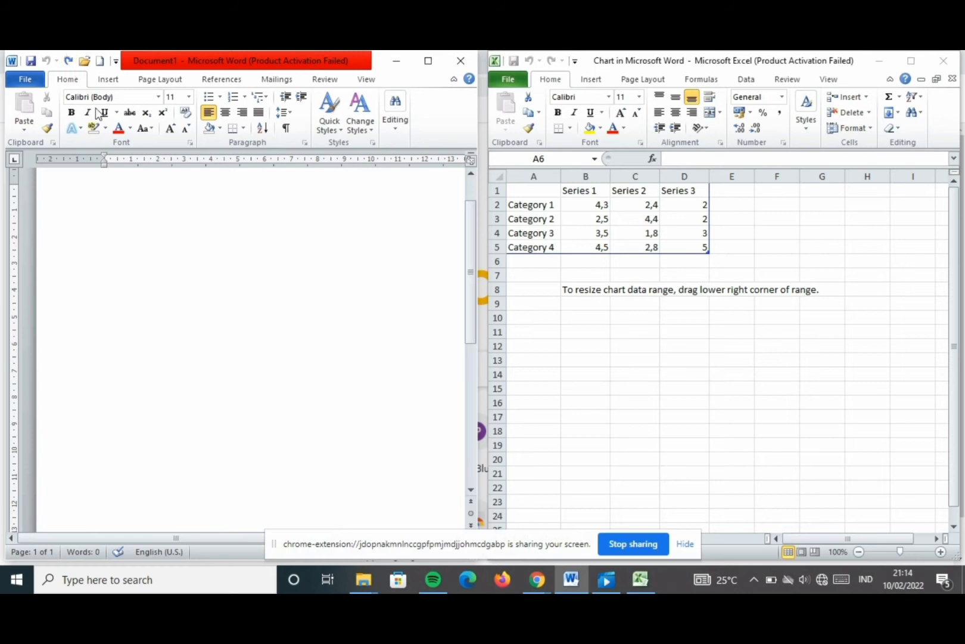
{"action": "left_click", "coordinate": [951, 63]}
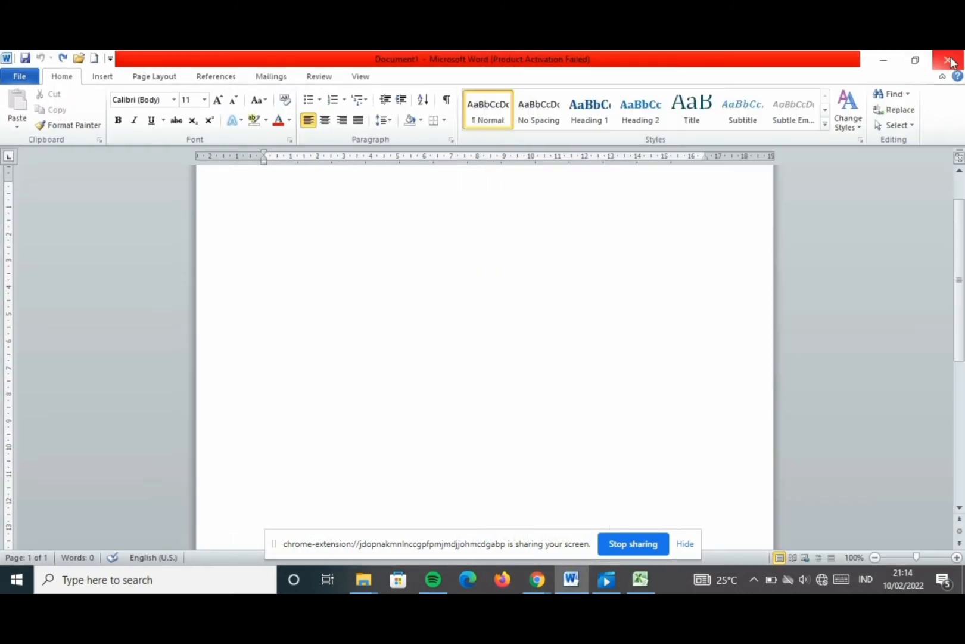
- Look at the available windows and the Screen Clipping option for inserting a screenshot, without inserting one
{"action": "left_click", "coordinate": [102, 76]}
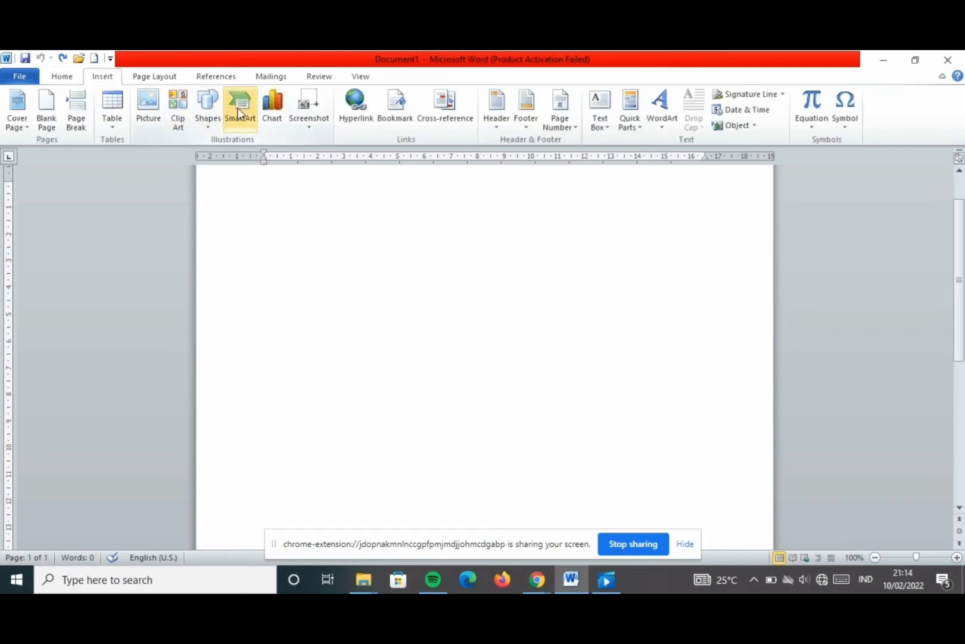
{"action": "left_click", "coordinate": [300, 117]}
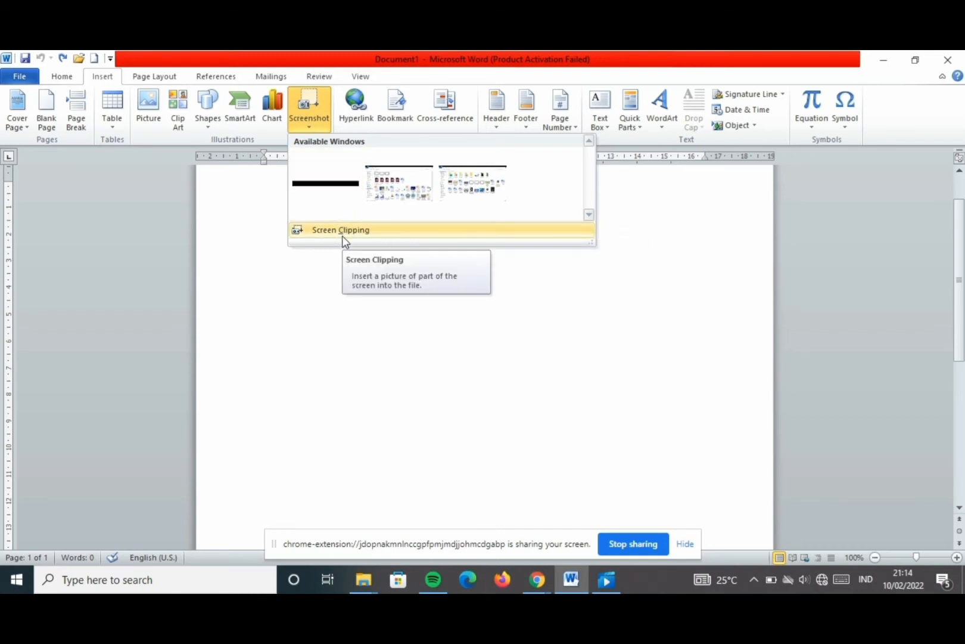
{"action": "left_click", "coordinate": [351, 280]}
- Look at the Insert Hyperlink, Bookmark and Cross-reference dialogs one after another, closing each without inserting anything
{"action": "left_click", "coordinate": [364, 119]}
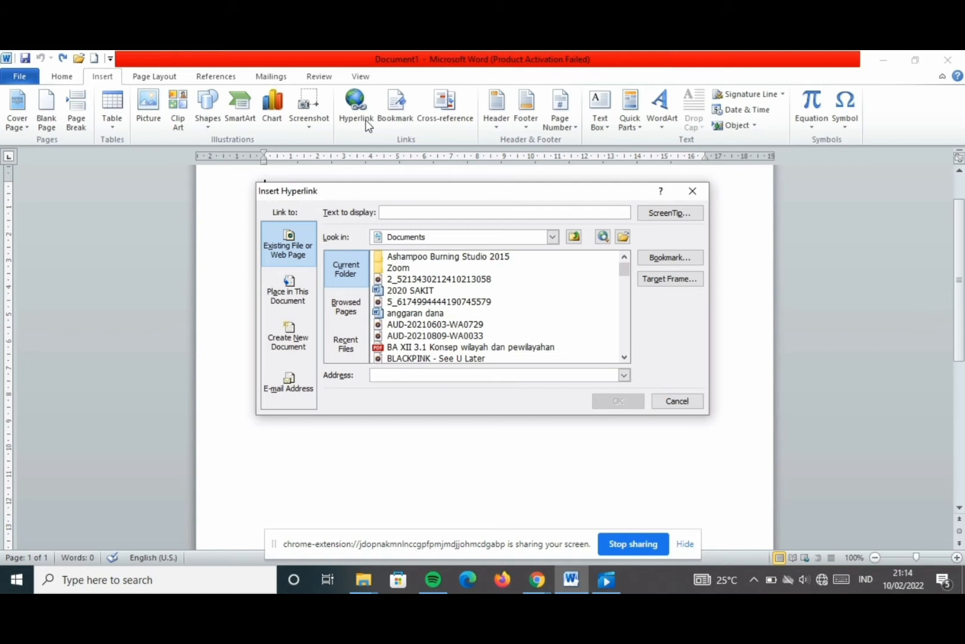
{"action": "left_click", "coordinate": [691, 189]}
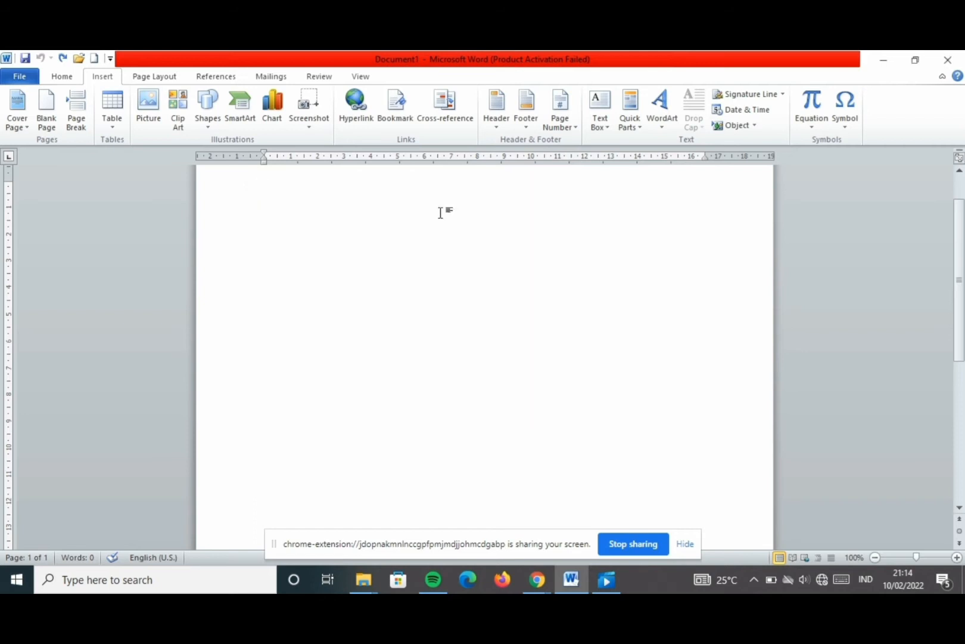
{"action": "left_click", "coordinate": [407, 121]}
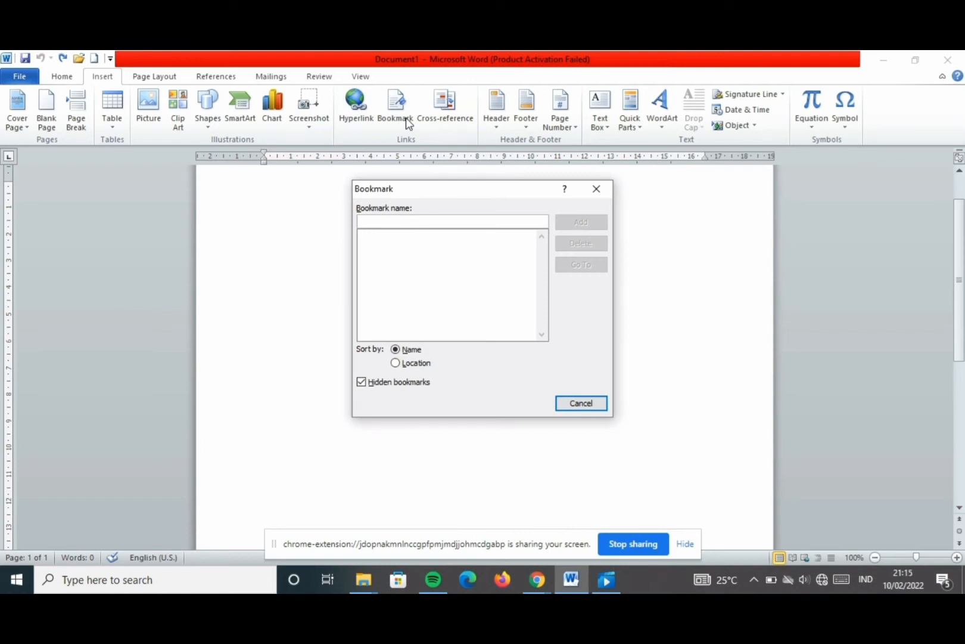
{"action": "left_click", "coordinate": [596, 188]}
{"action": "left_click", "coordinate": [455, 119]}
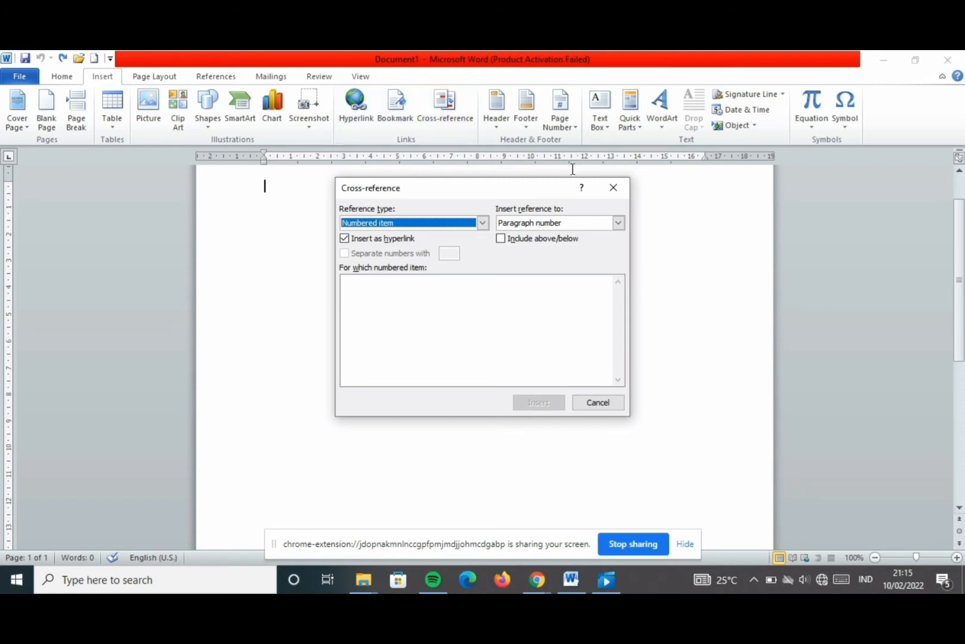
{"action": "left_click", "coordinate": [614, 188]}
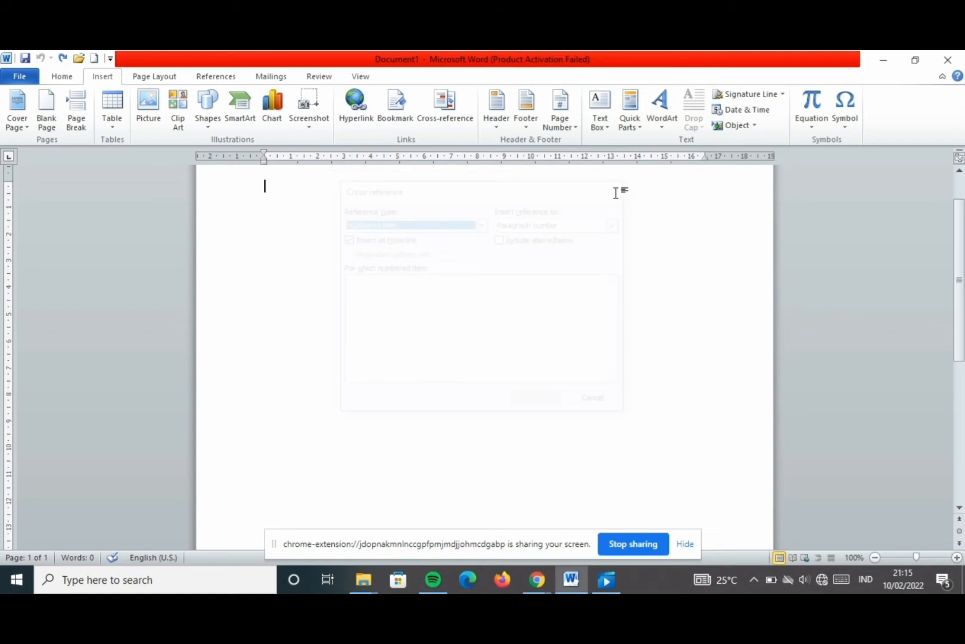
- Insert the Blank built-in header, return to the body text, and reopen the header for editing
{"action": "left_click", "coordinate": [497, 131]}
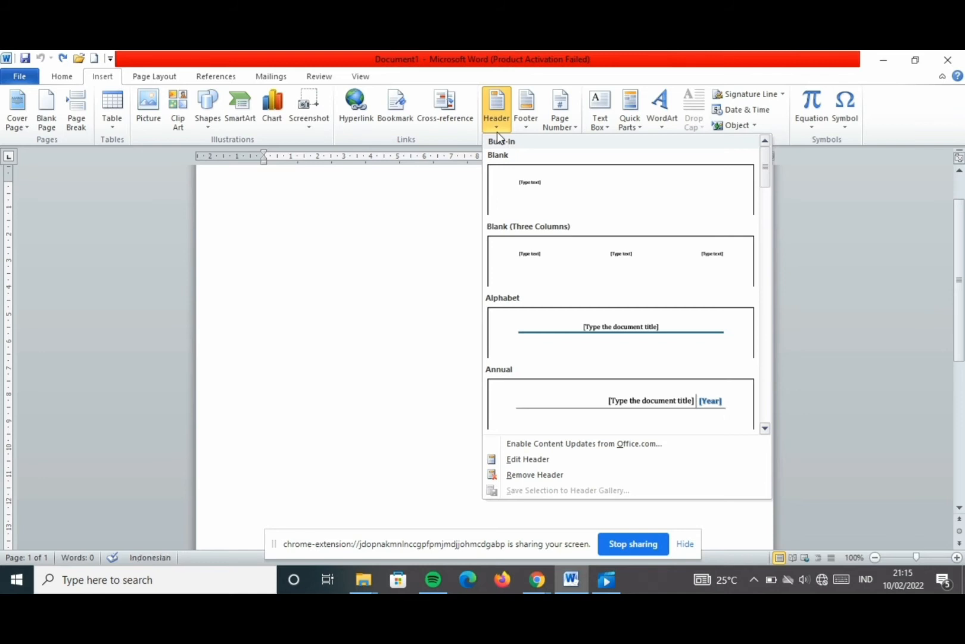
{"action": "left_click", "coordinate": [524, 175]}
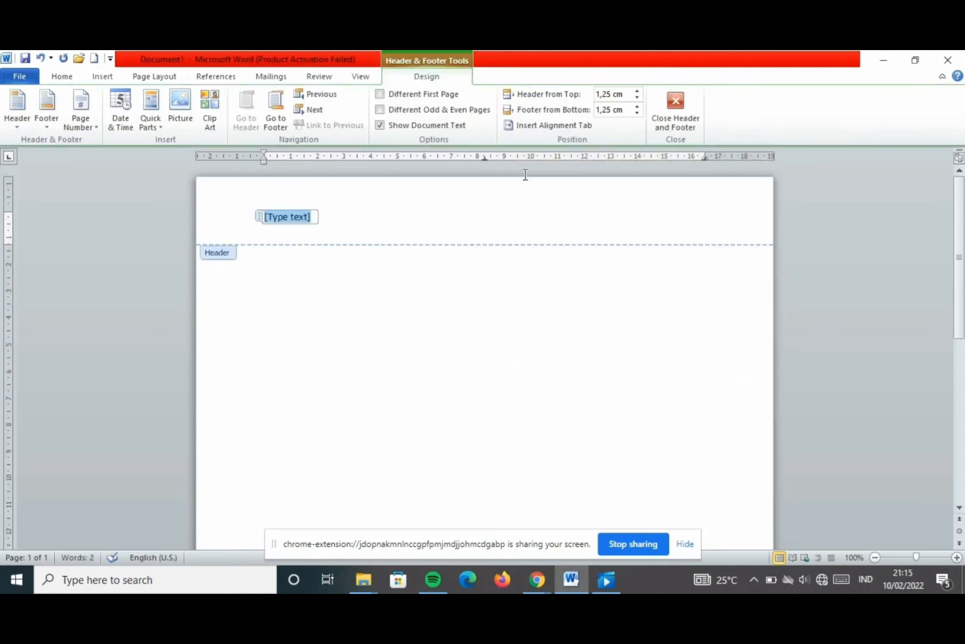
{"action": "double_click", "coordinate": [385, 285]}
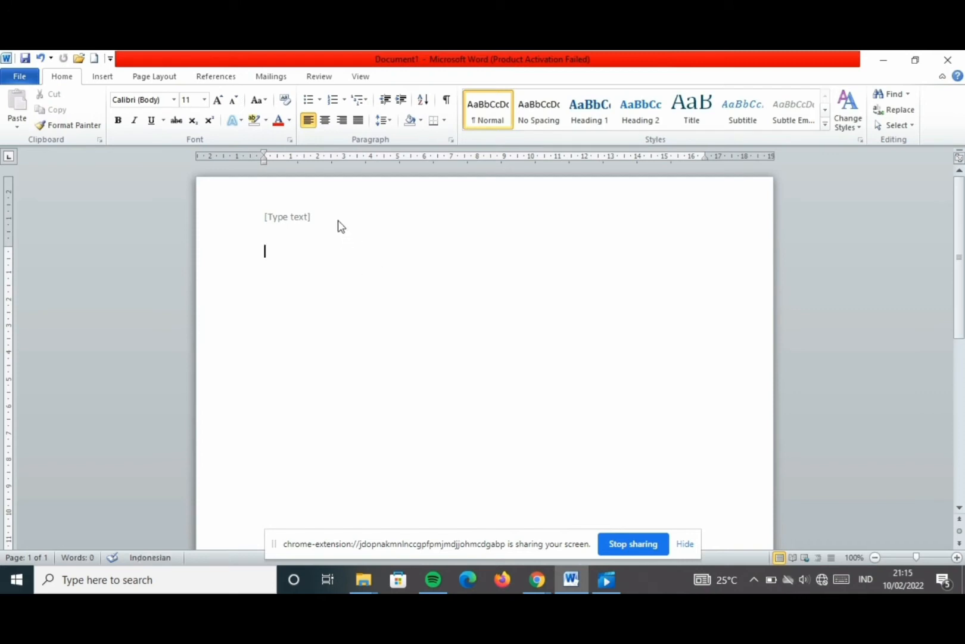
{"action": "double_click", "coordinate": [321, 221]}
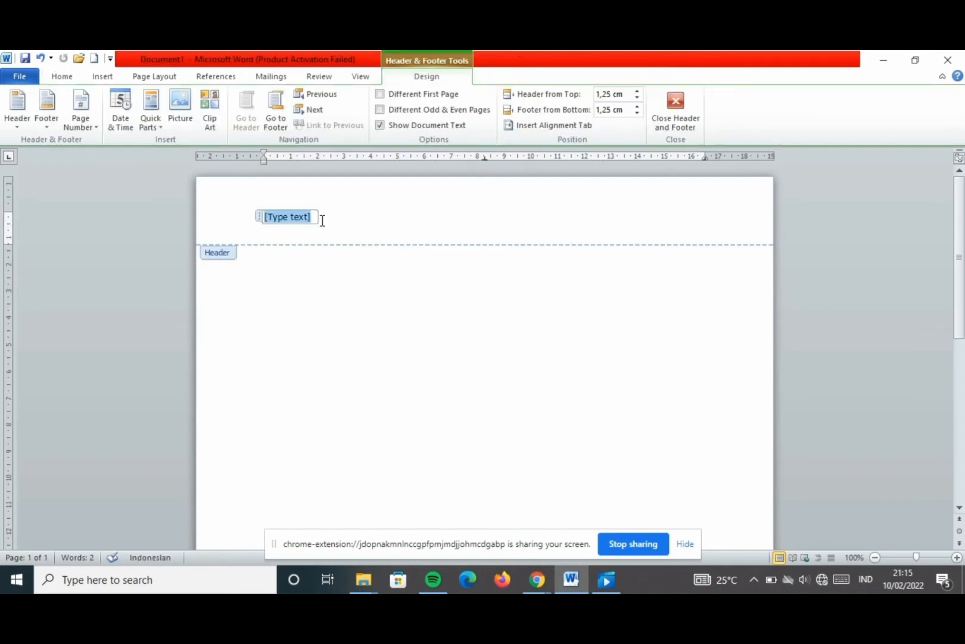
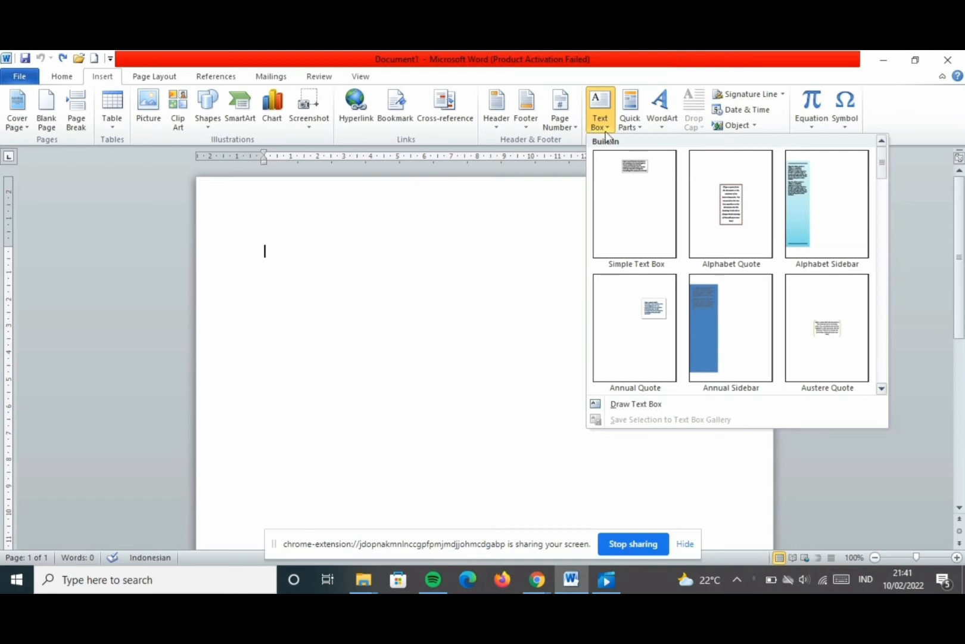
- Insert a Simple Text Box and clear its placeholder text, and undo both changes
{"action": "left_click", "coordinate": [670, 207]}
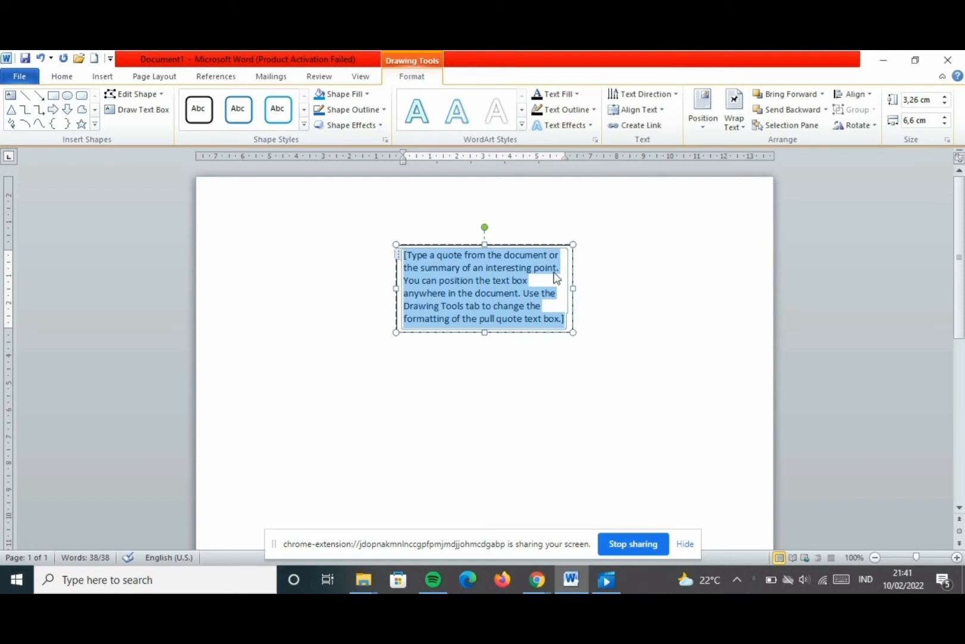
{"action": "key", "text": "Delete"}
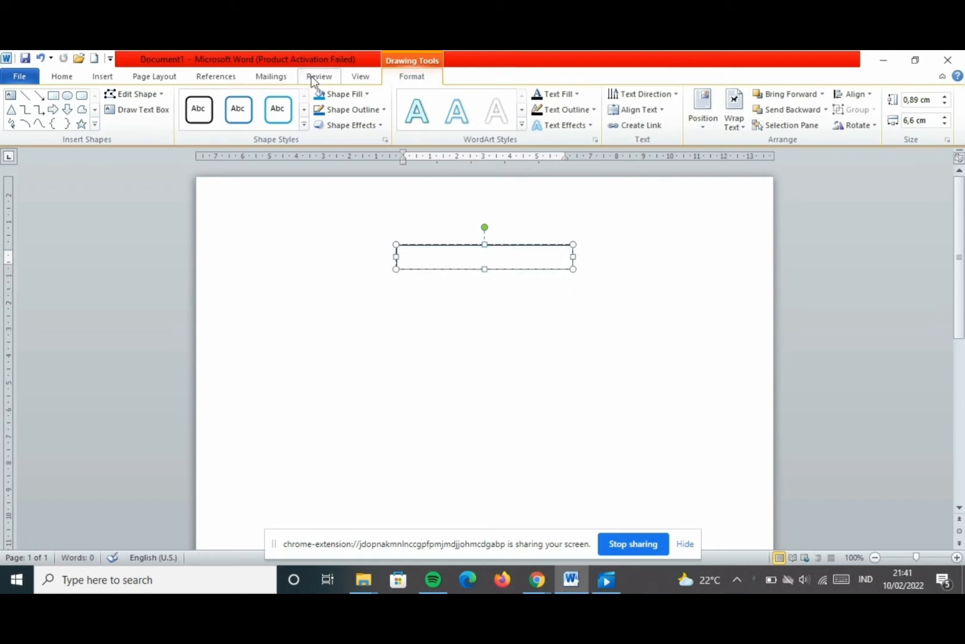
{"action": "left_click", "coordinate": [42, 61]}
{"action": "left_click", "coordinate": [42, 61]}
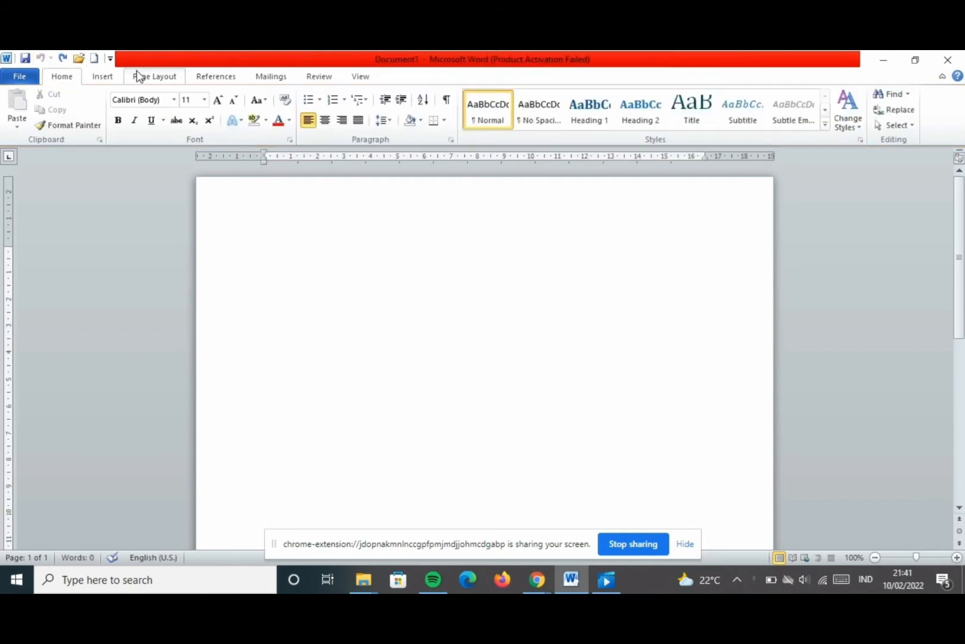
- Look at the Quick Parts options without inserting anything
{"action": "left_click", "coordinate": [108, 77]}
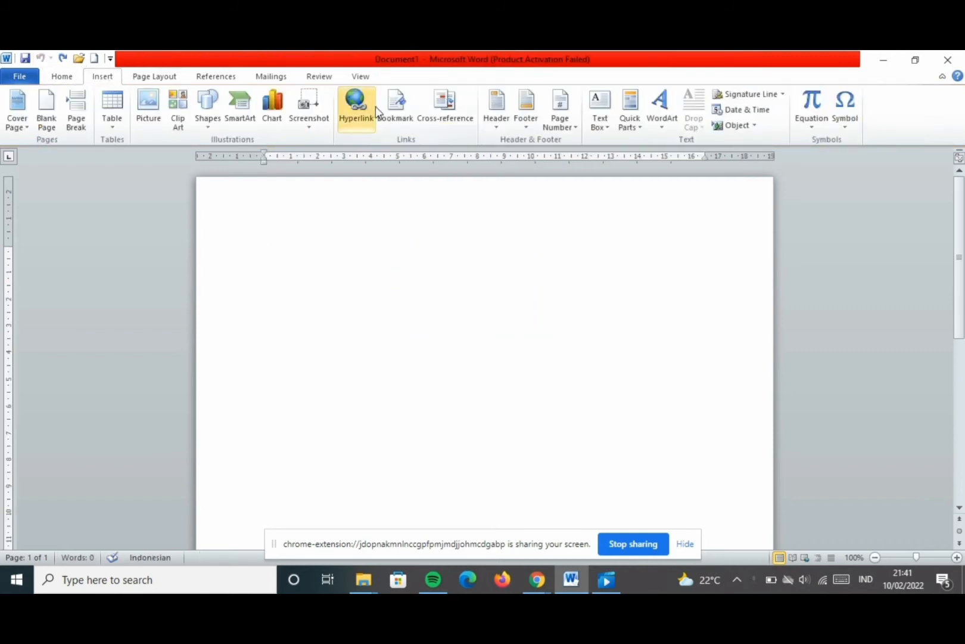
{"action": "left_click", "coordinate": [627, 116]}
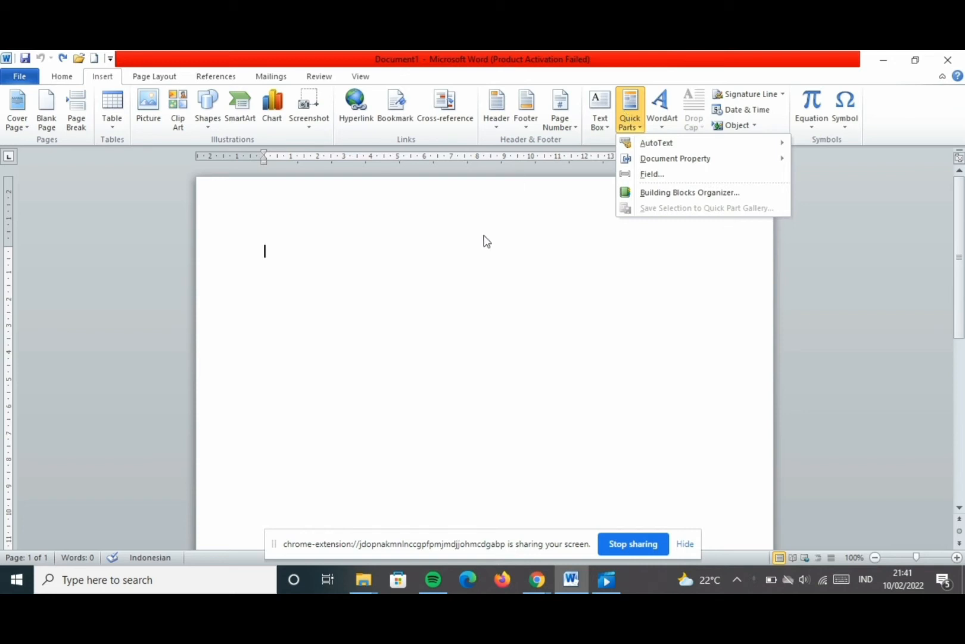
{"action": "left_click", "coordinate": [489, 259]}
- Enter the text AKU in the document and convert it to WordArt in an olive green style
{"action": "type", "text": "AKU"}
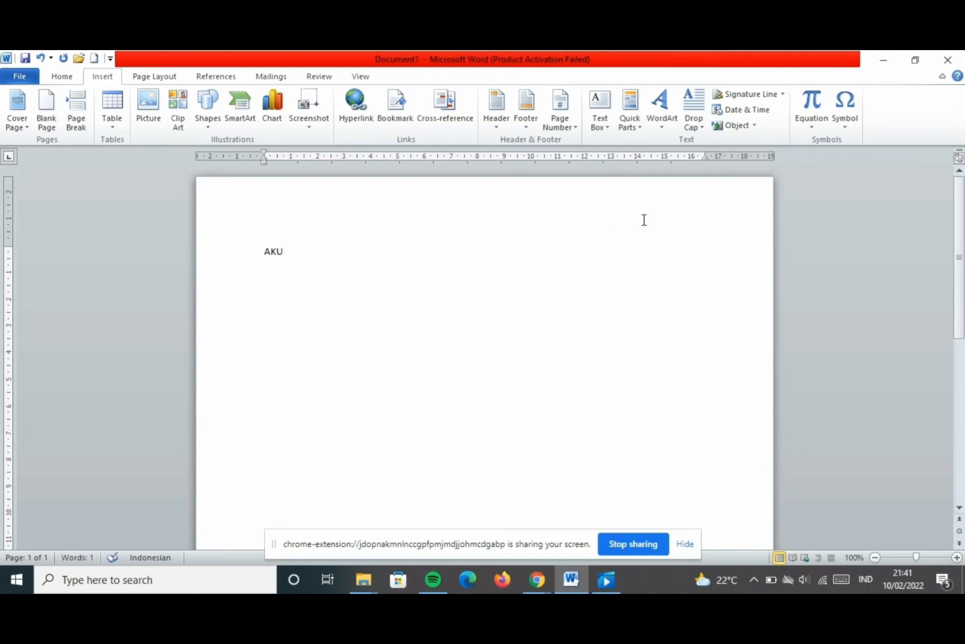
{"action": "left_click", "coordinate": [669, 130]}
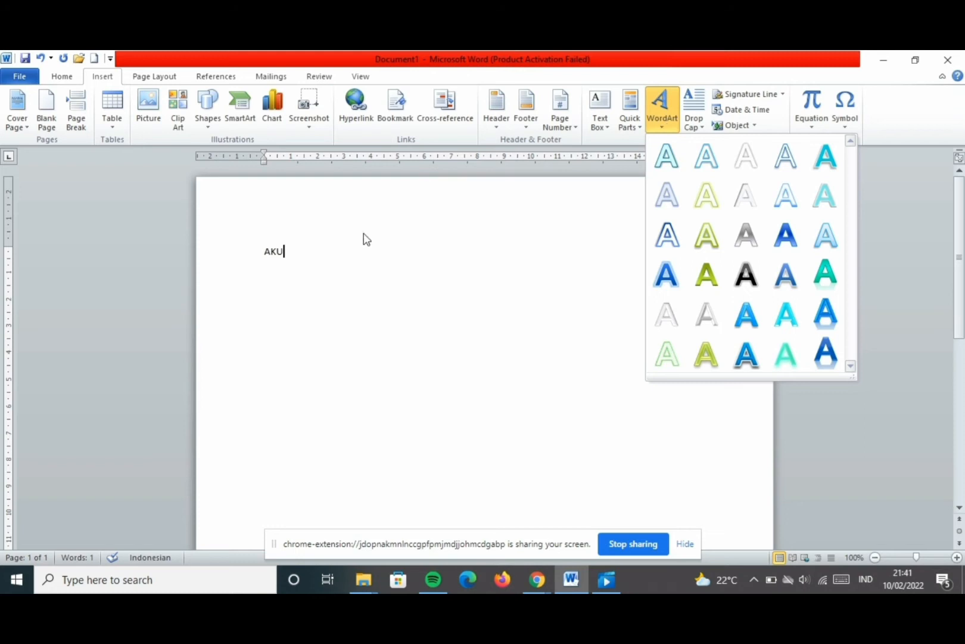
{"action": "left_click", "coordinate": [266, 251]}
{"action": "left_click_drag", "start_coordinate": [266, 251], "coordinate": [287, 254]}
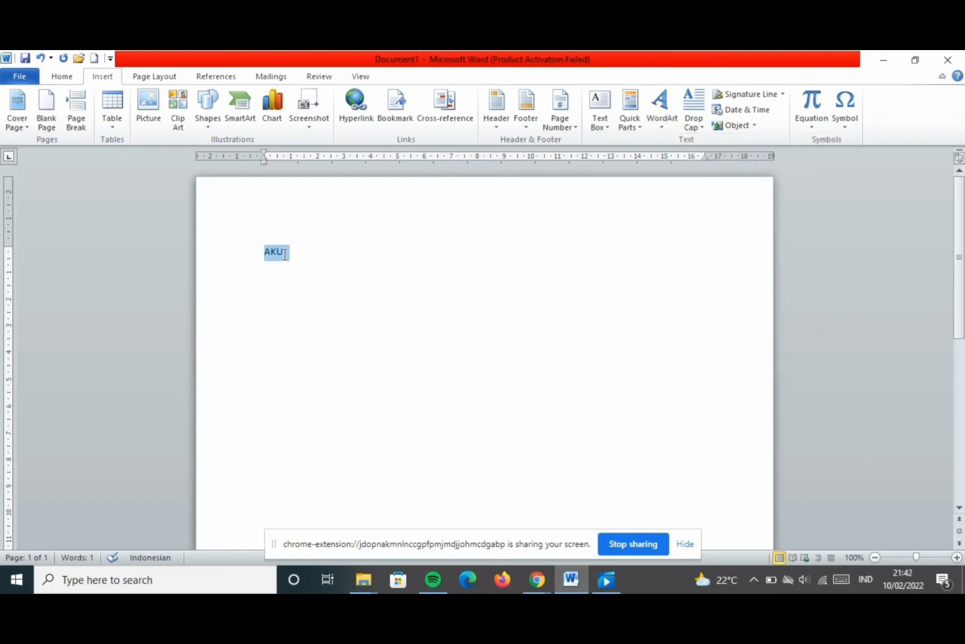
{"action": "left_click", "coordinate": [661, 122]}
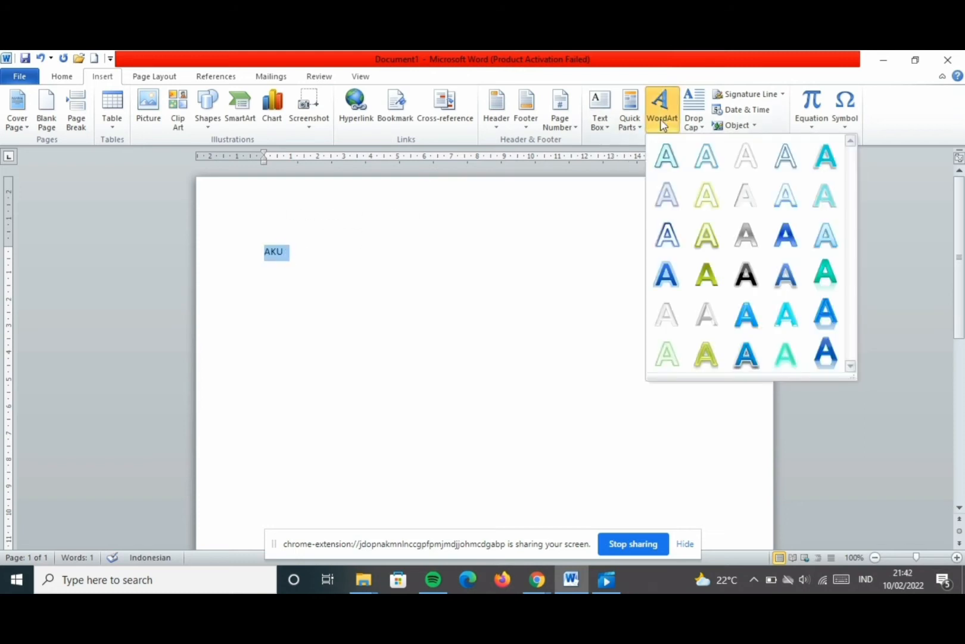
{"action": "left_click", "coordinate": [714, 221]}
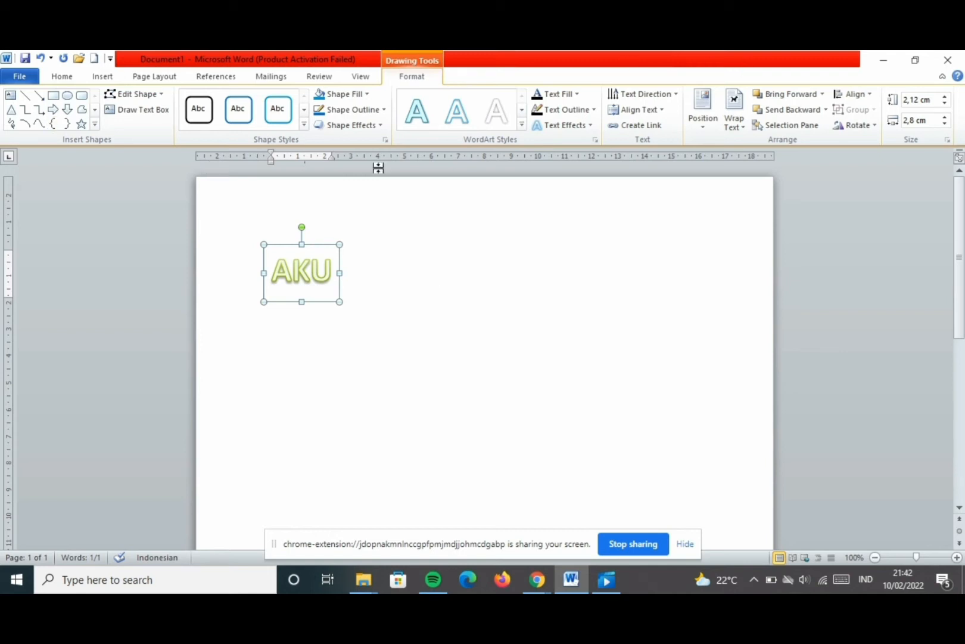
- Undo the WordArt conversion, leaving AKU as plain text
{"action": "left_click", "coordinate": [39, 60]}
{"action": "left_click", "coordinate": [40, 60]}
{"action": "left_click", "coordinate": [58, 60]}
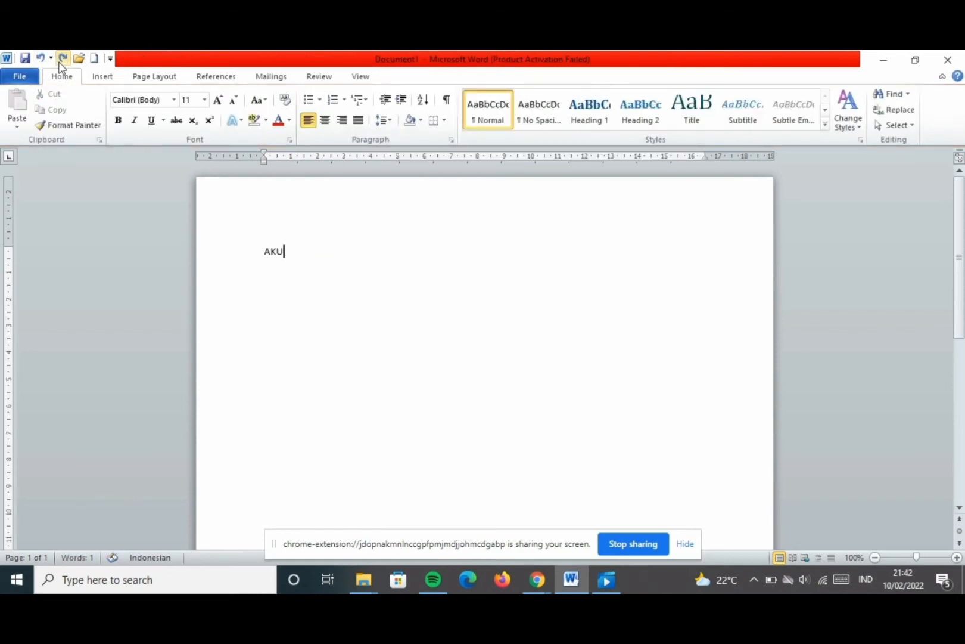
- Apply a drop cap of the Dropped type to the text AKU
{"action": "left_click", "coordinate": [103, 76]}
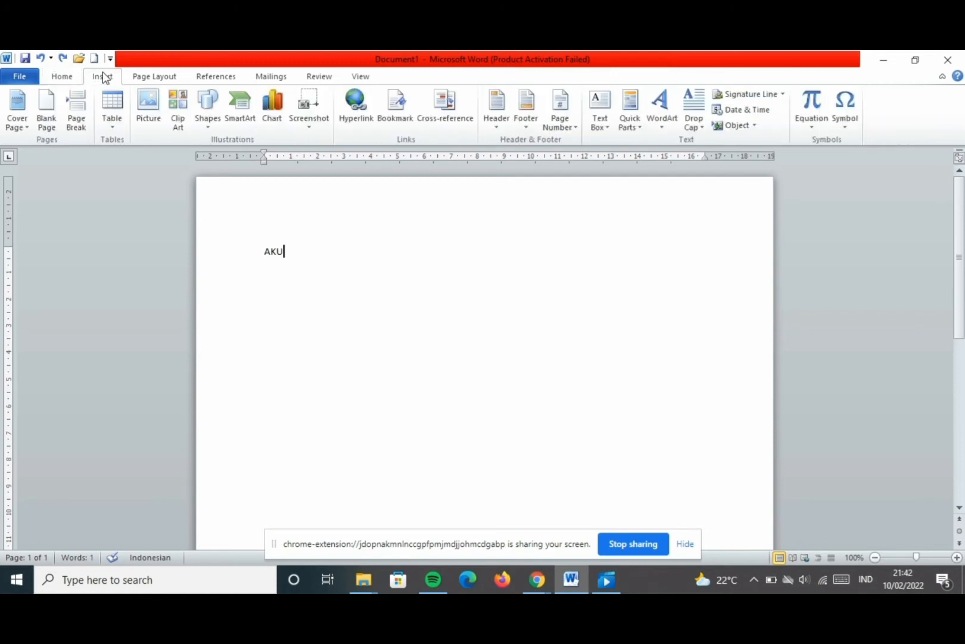
{"action": "left_click", "coordinate": [691, 128]}
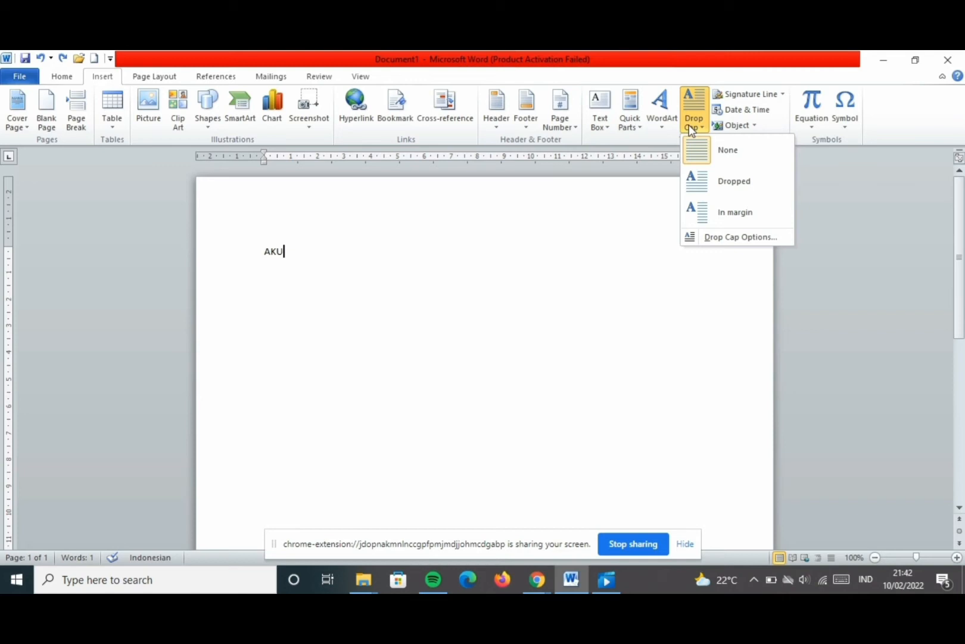
{"action": "left_click", "coordinate": [267, 252]}
{"action": "left_click_drag", "start_coordinate": [267, 252], "coordinate": [287, 259]}
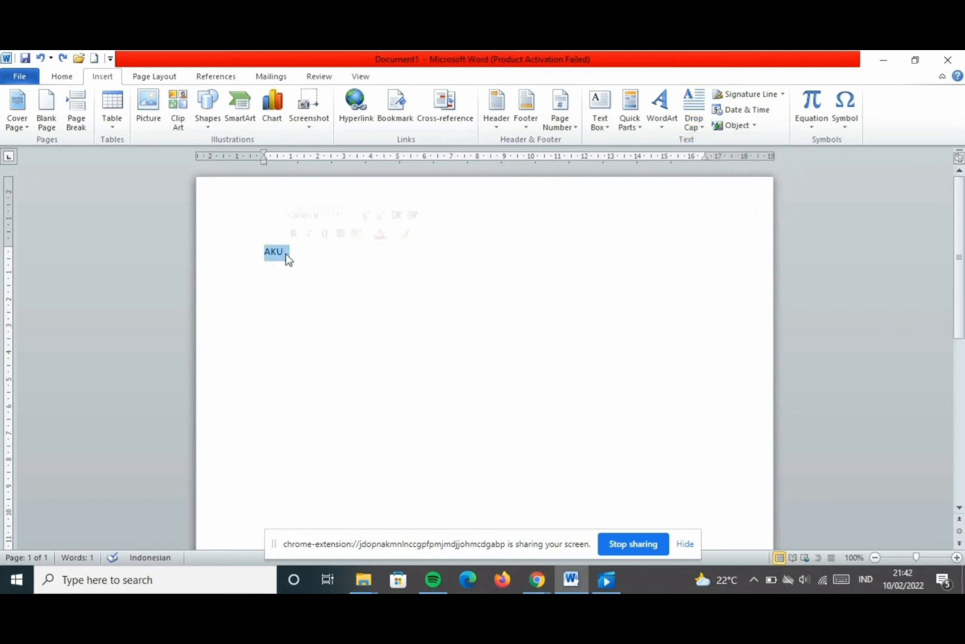
{"action": "left_click", "coordinate": [695, 110]}
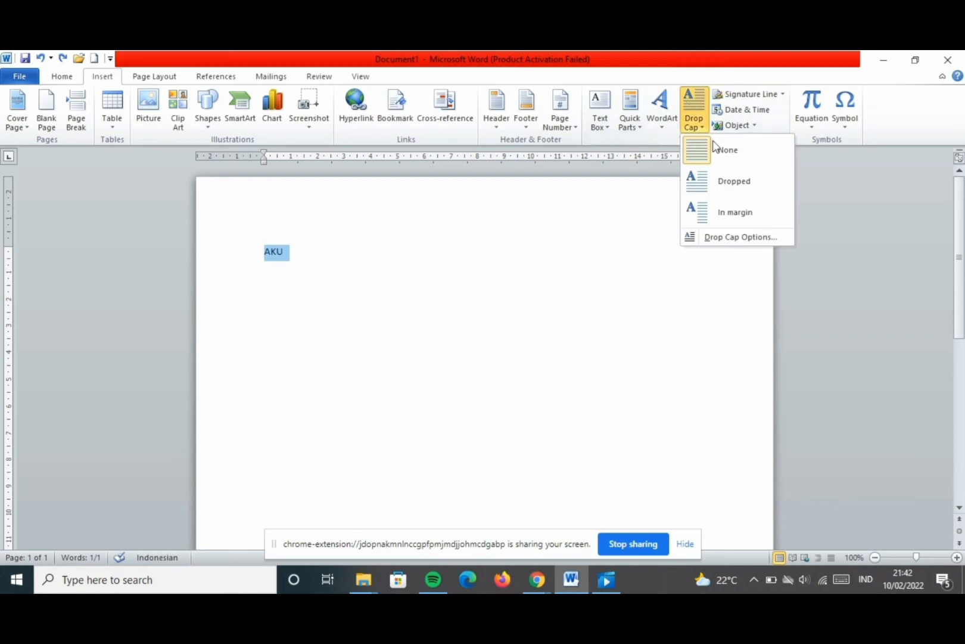
{"action": "left_click", "coordinate": [736, 178]}
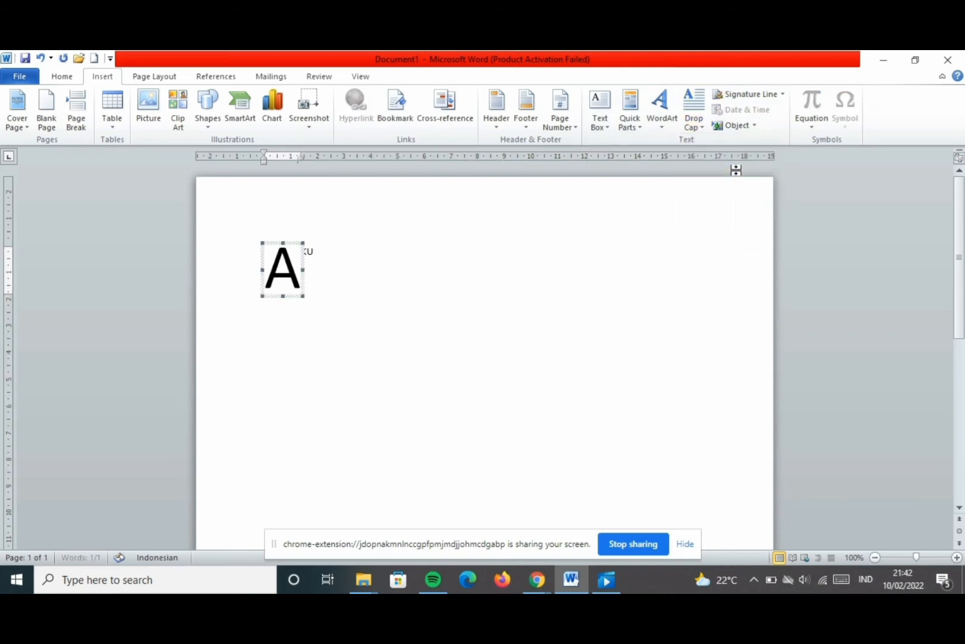
{"action": "left_click", "coordinate": [532, 292]}
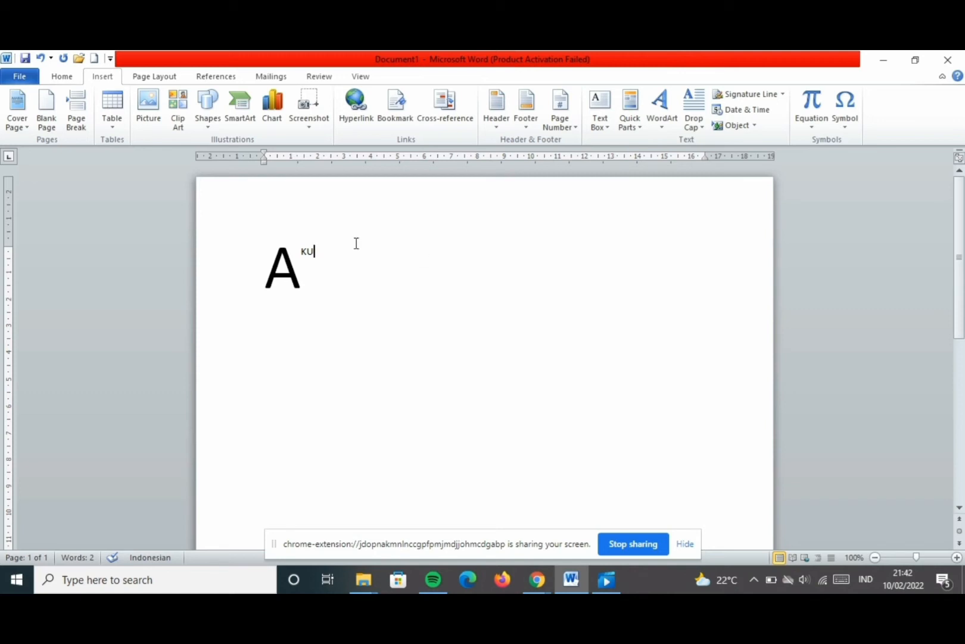
- Undo the drop cap on AKU and deselect the text
{"action": "left_click", "coordinate": [40, 59]}
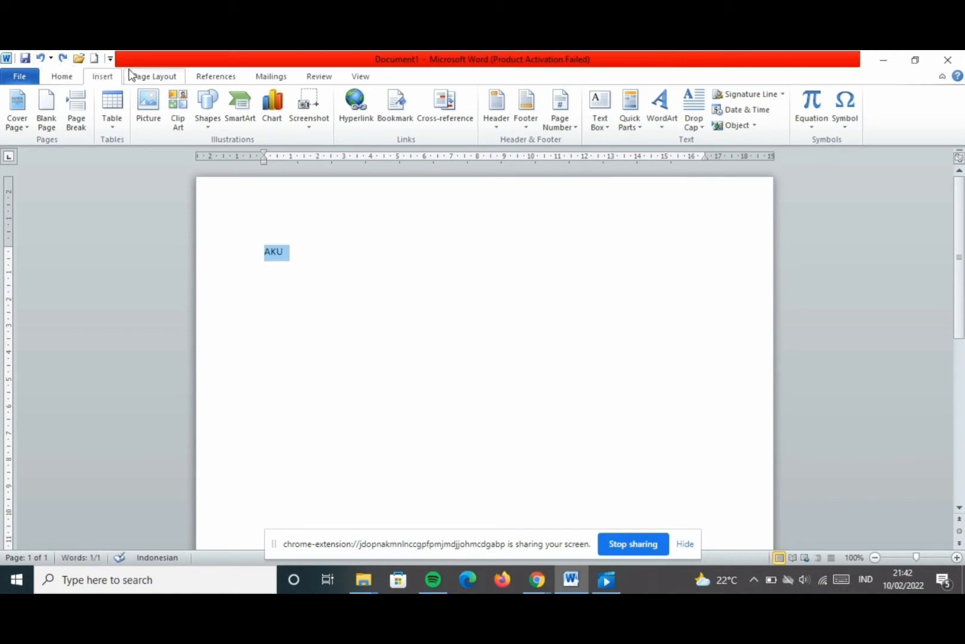
{"action": "left_click", "coordinate": [422, 262]}
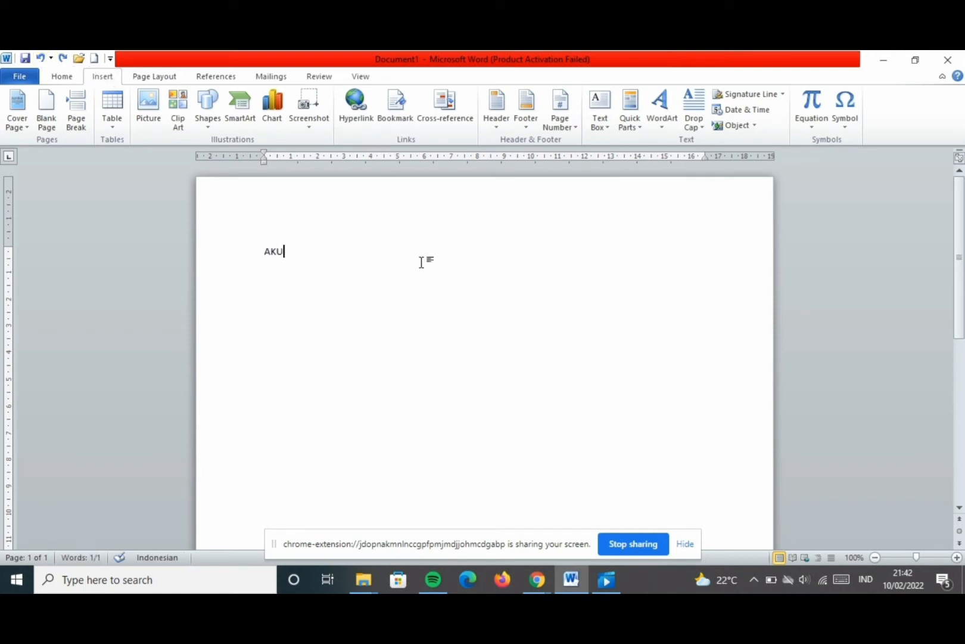
- Open the Signature Line feature and close its digital signature message without adding a signature
{"action": "left_click", "coordinate": [746, 96]}
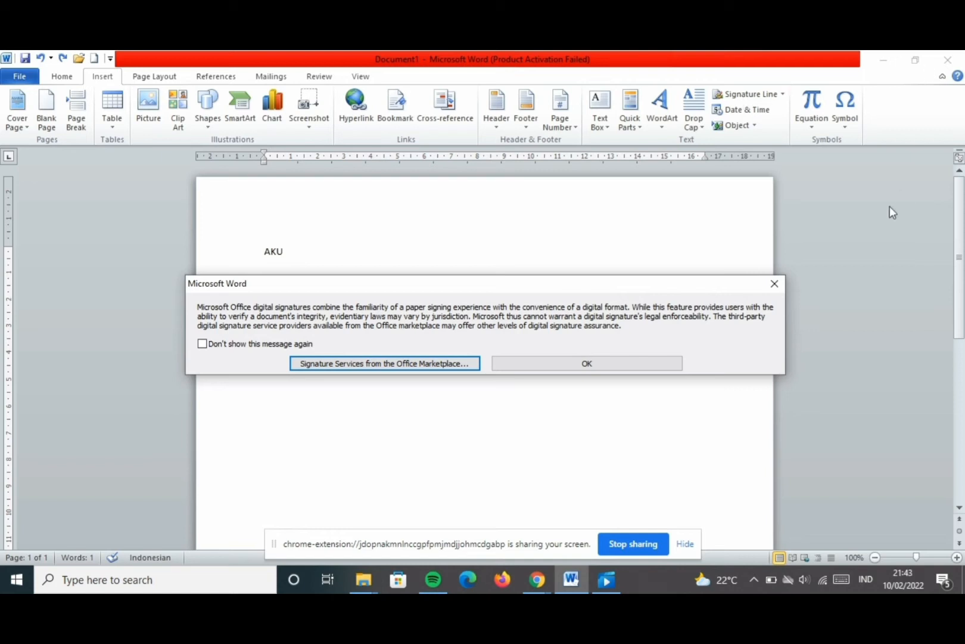
{"action": "left_click", "coordinate": [771, 284]}
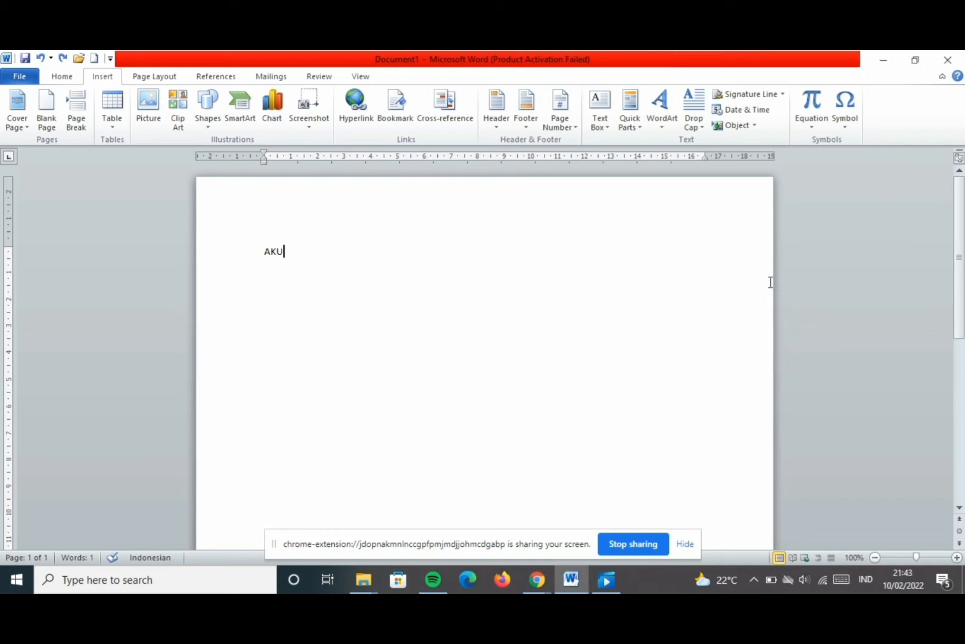
- Insert the current date in the 10/02/2022 format after AKU, and undo both the date and the text
{"action": "left_click", "coordinate": [745, 110]}
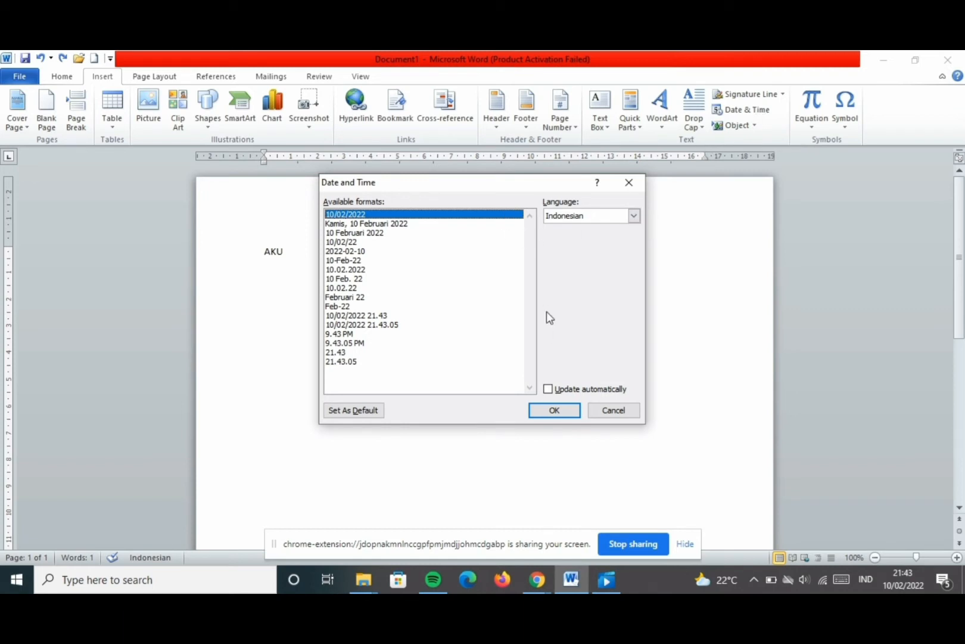
{"action": "left_click", "coordinate": [554, 410]}
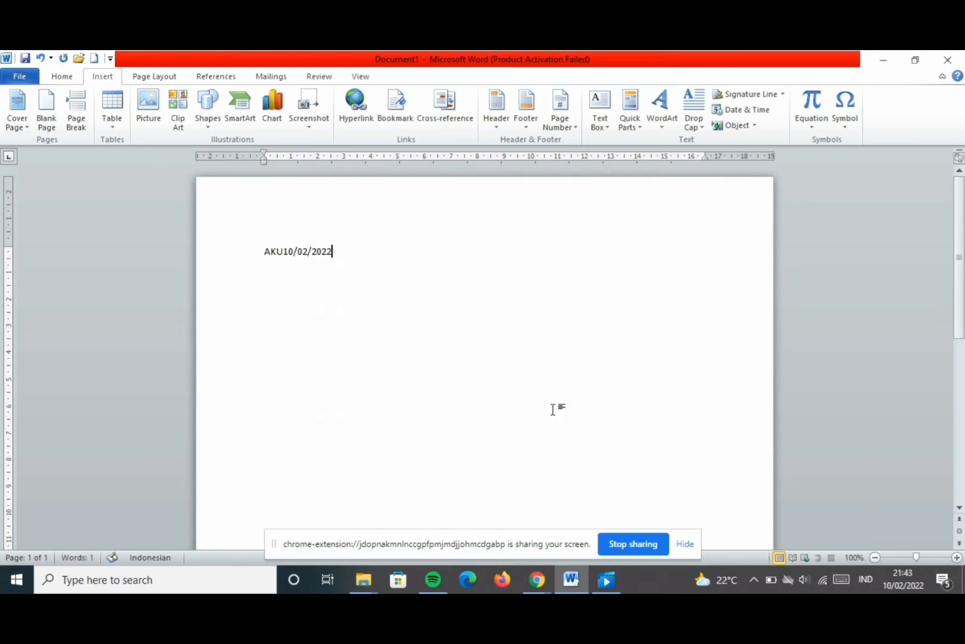
{"action": "left_click", "coordinate": [40, 58]}
{"action": "left_click", "coordinate": [40, 58]}
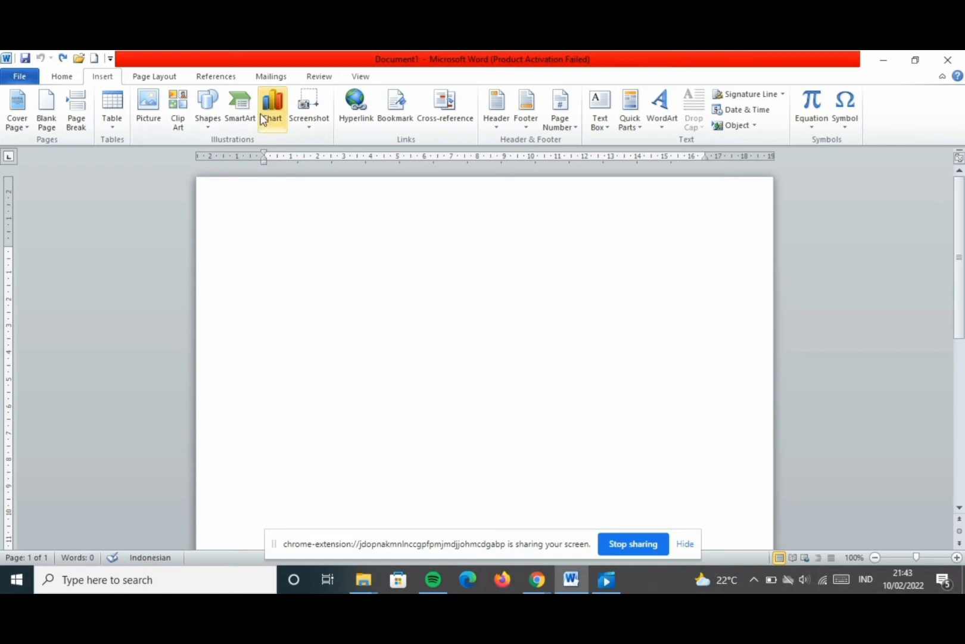
- Look at the object types available for insertion in the Object dialog, closing it without inserting one
{"action": "left_click", "coordinate": [729, 129]}
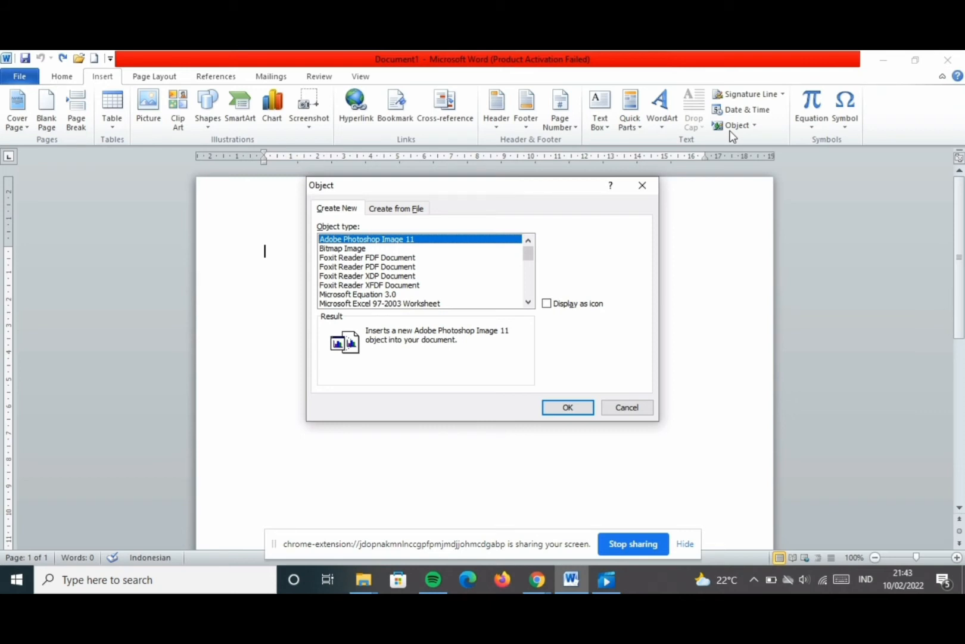
{"action": "left_click", "coordinate": [649, 185]}
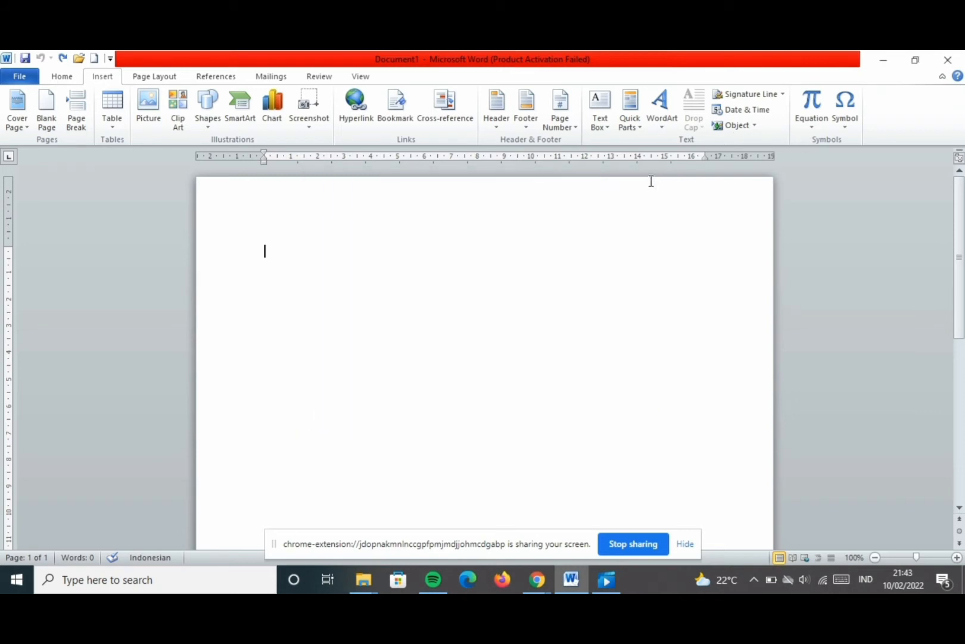
- Insert the built-in Fourier Series equation into the blank document
{"action": "left_click", "coordinate": [805, 119]}
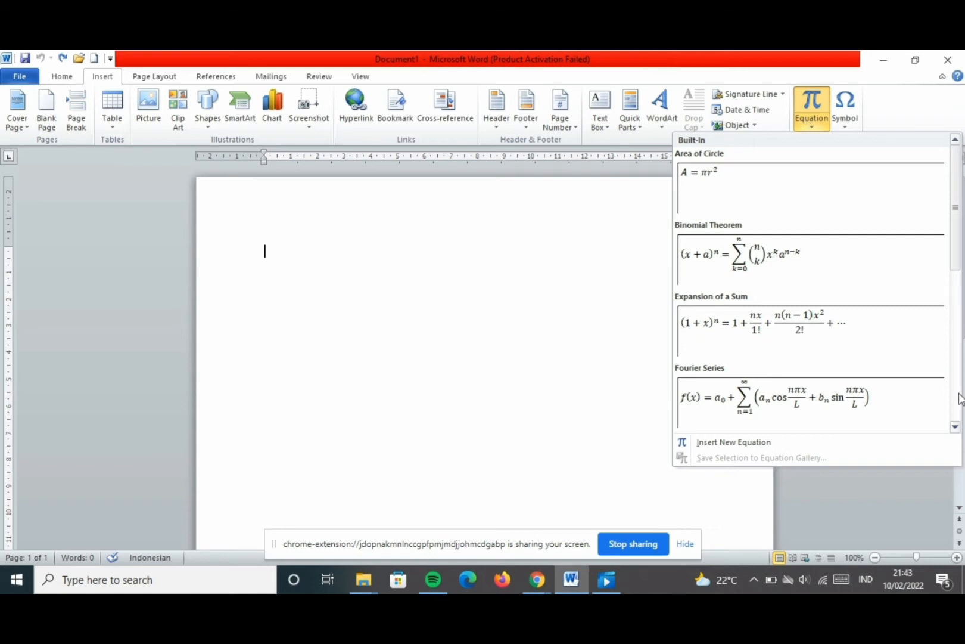
{"action": "left_click", "coordinate": [910, 399]}
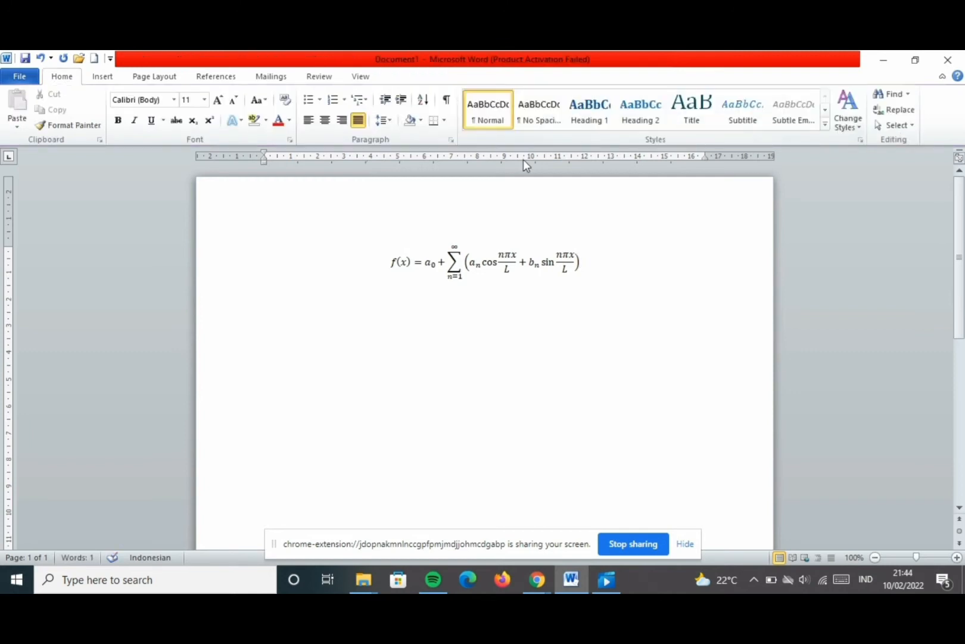
- Open the full Symbol dialog and look through the Symbol font characters available for insertion
{"action": "left_click", "coordinate": [102, 77]}
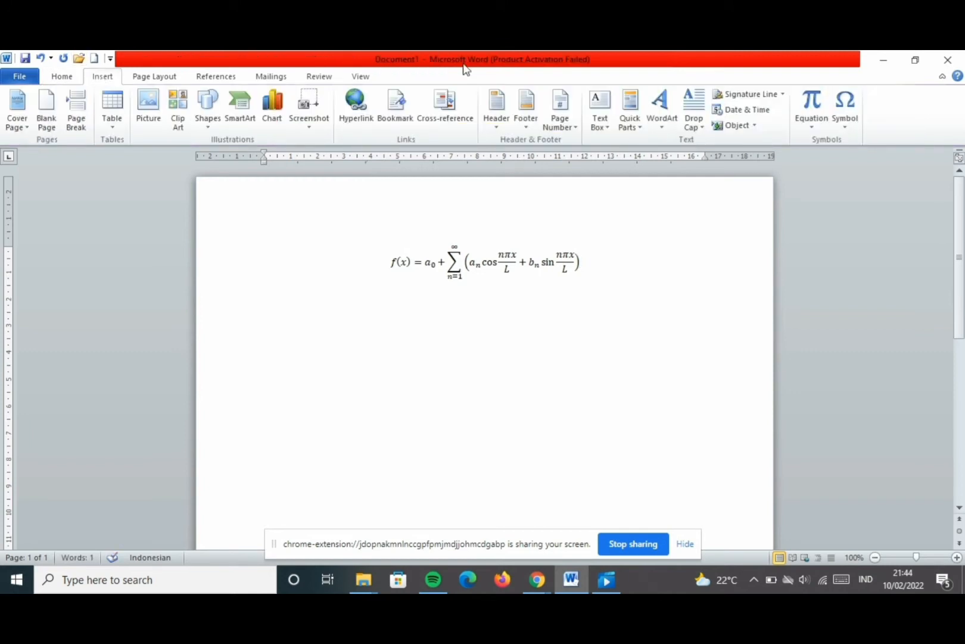
{"action": "left_click", "coordinate": [845, 104]}
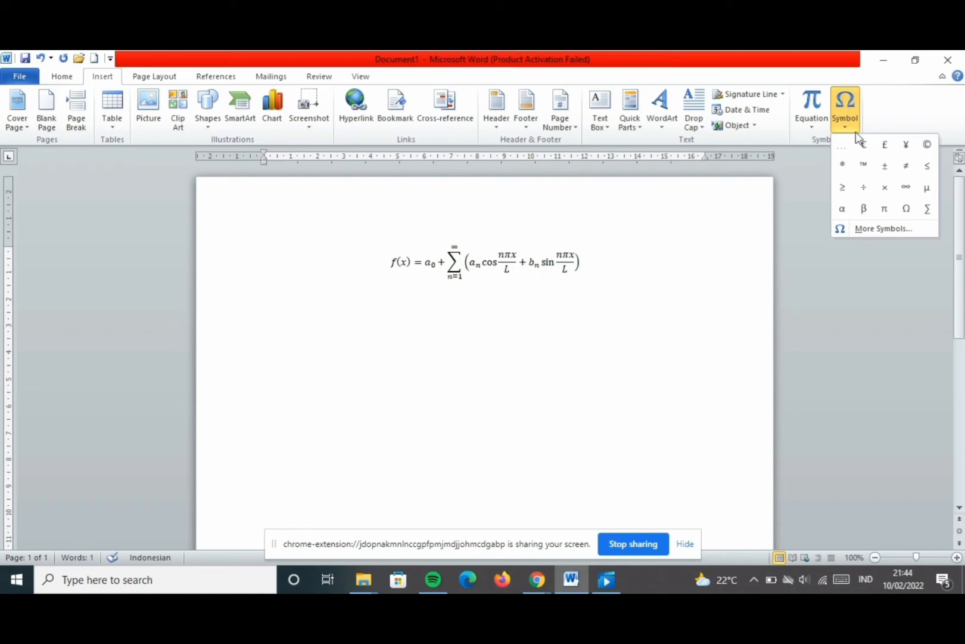
{"action": "left_click", "coordinate": [879, 236]}
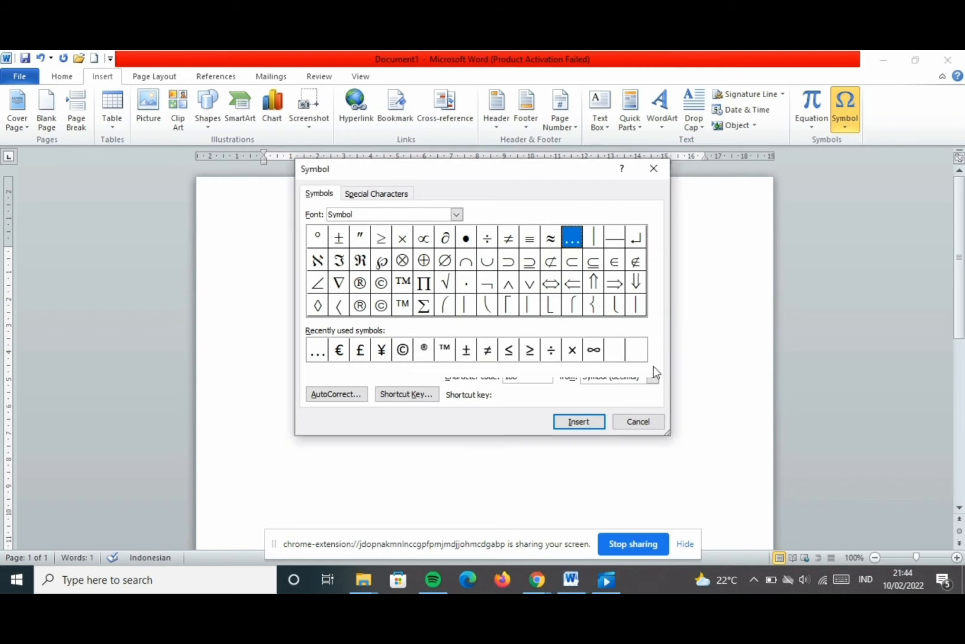
{"action": "left_click", "coordinate": [654, 312]}
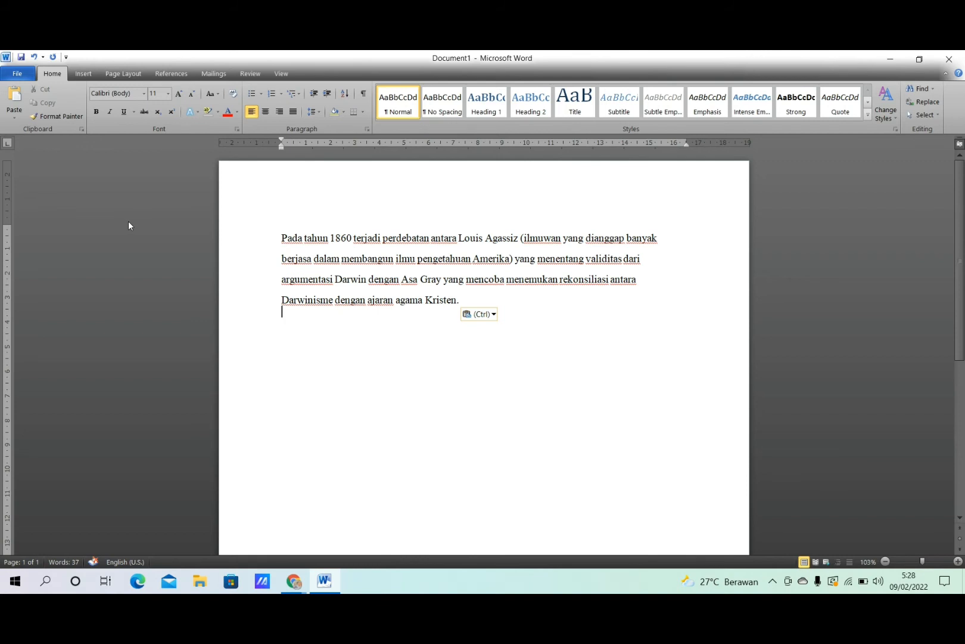
- Select the whole paragraph about the 1860 debate and apply the Narrow margin preset to the page
{"action": "left_click", "coordinate": [125, 74]}
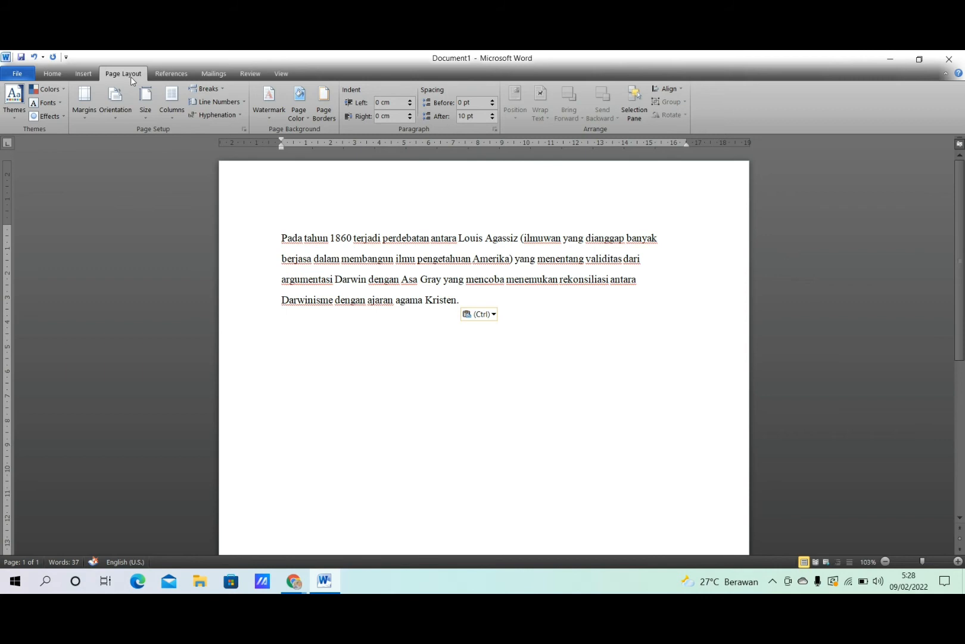
{"action": "left_click", "coordinate": [79, 106]}
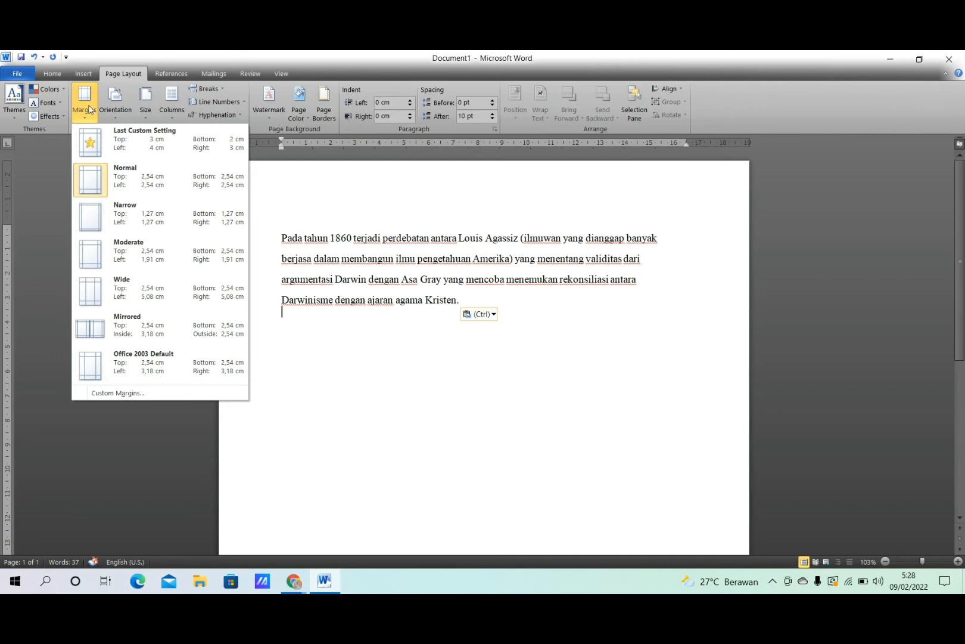
{"action": "left_click", "coordinate": [89, 109]}
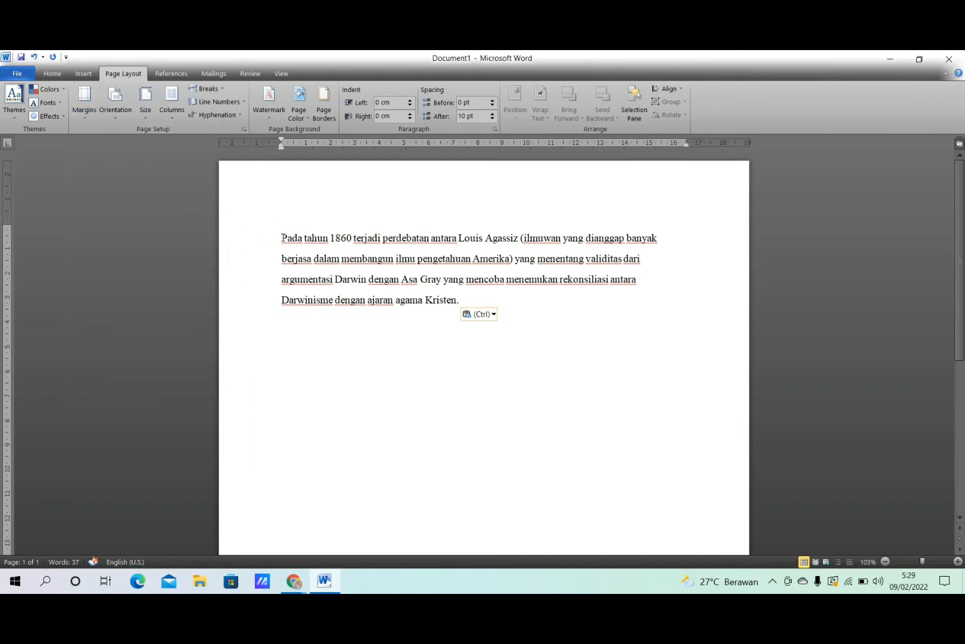
{"action": "left_click_drag", "start_coordinate": [282, 238], "coordinate": [466, 301]}
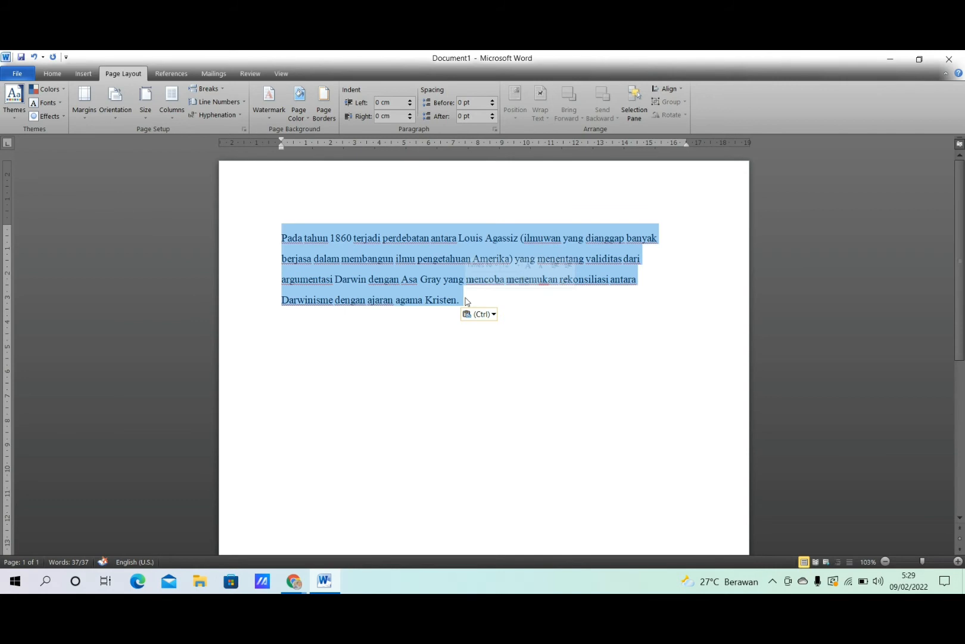
{"action": "left_click", "coordinate": [85, 110]}
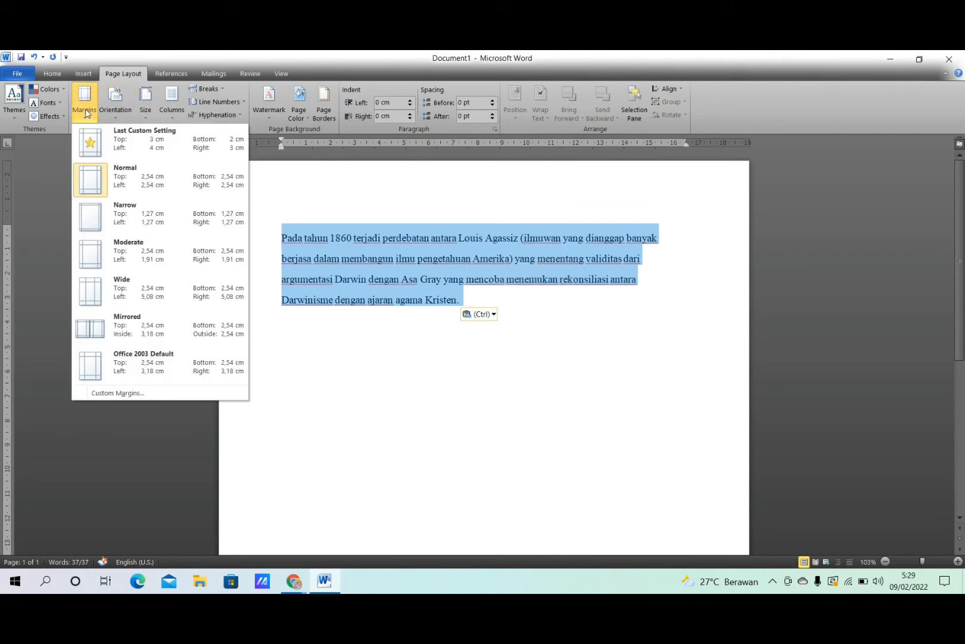
{"action": "left_click", "coordinate": [127, 222]}
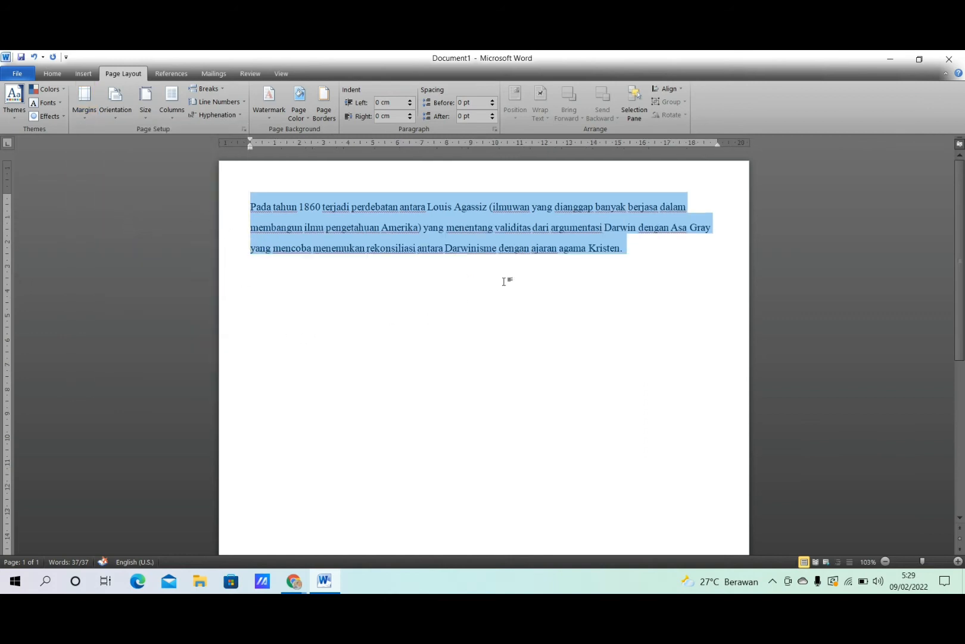
- Open the custom margin settings and set the top margin to 3 cm and the left margin to 4 cm
{"action": "left_click", "coordinate": [92, 117]}
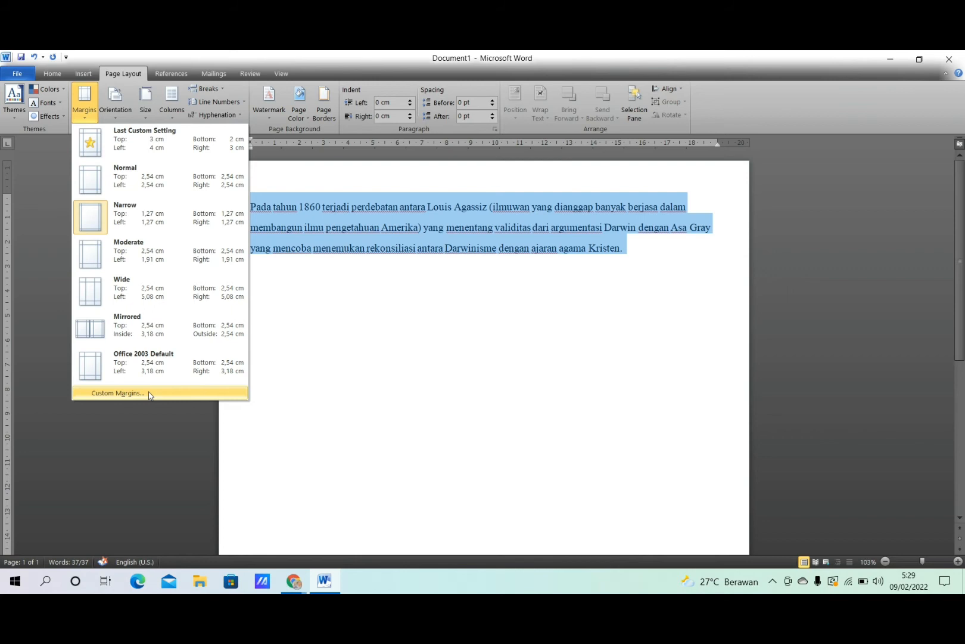
{"action": "left_click", "coordinate": [118, 393]}
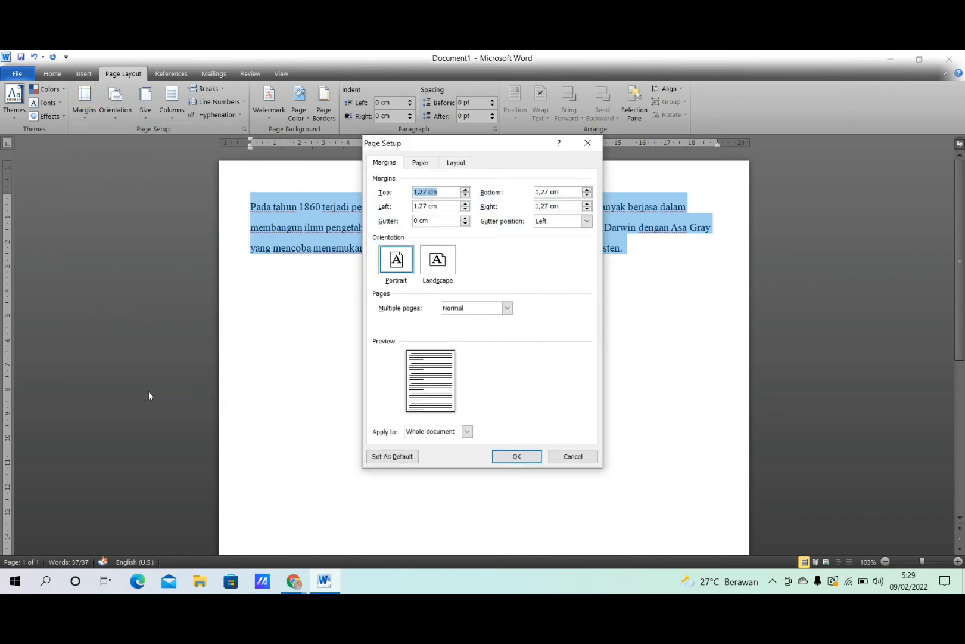
{"action": "left_click", "coordinate": [429, 193]}
{"action": "key", "text": "BackSpace"}
{"action": "key", "text": "BackSpace"}
{"action": "key", "text": "BackSpace"}
{"action": "key", "text": "BackSpace"}
{"action": "key", "text": "BackSpace"}
{"action": "type", "text": "3"}
{"action": "left_click", "coordinate": [429, 206]}
{"action": "key", "text": "BackSpace"}
{"action": "key", "text": "BackSpace"}
{"action": "key", "text": "BackSpace"}
{"action": "key", "text": "BackSpace"}
{"action": "key", "text": "BackSpace"}
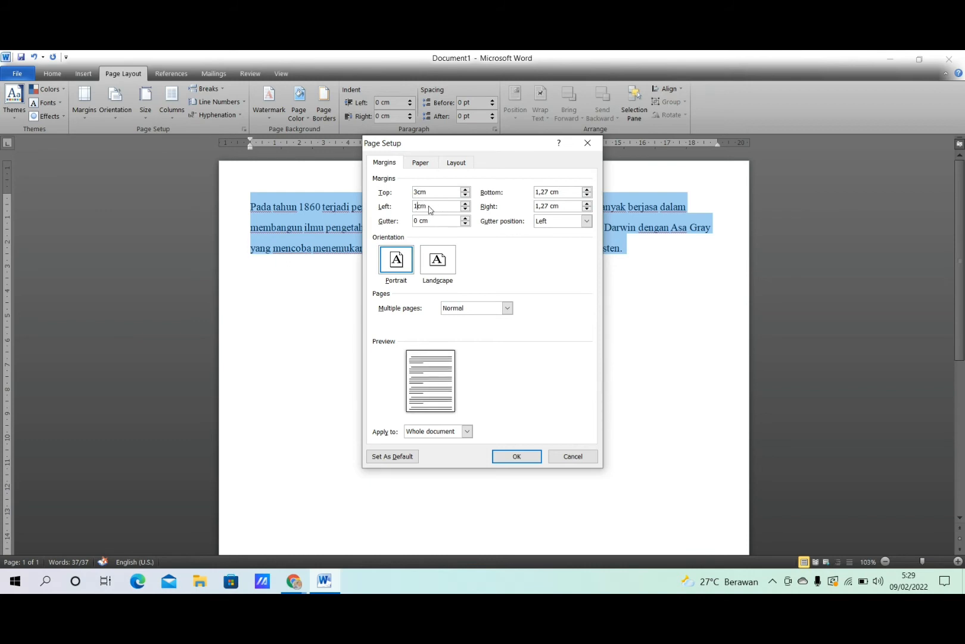
- Set the bottom margin to 2 cm and the right margin to 3 cm, and apply the custom margins to the whole document
{"action": "left_click", "coordinate": [549, 193]}
{"action": "key", "text": "BackSpace"}
{"action": "key", "text": "BackSpace"}
{"action": "key", "text": "BackSpace"}
{"action": "type", "text": "2"}
{"action": "left_click", "coordinate": [549, 206]}
{"action": "key", "text": "BackSpace"}
{"action": "key", "text": "BackSpace"}
{"action": "key", "text": "BackSpace"}
{"action": "key", "text": "BackSpace"}
{"action": "key", "text": "BackSpace"}
{"action": "type", "text": "4"}
{"action": "key", "text": "BackSpace"}
{"action": "type", "text": "3"}
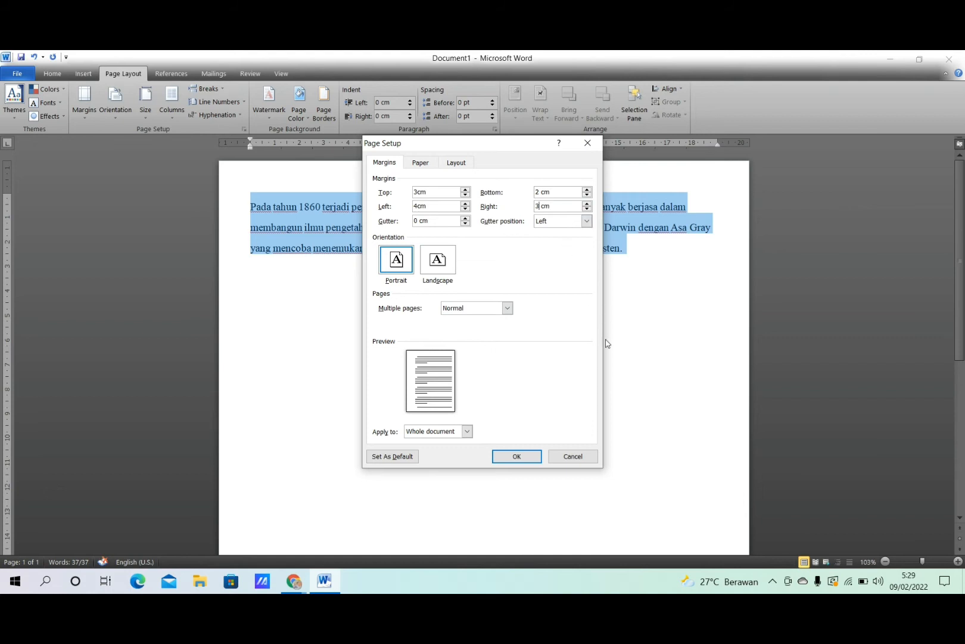
{"action": "left_click", "coordinate": [529, 455]}
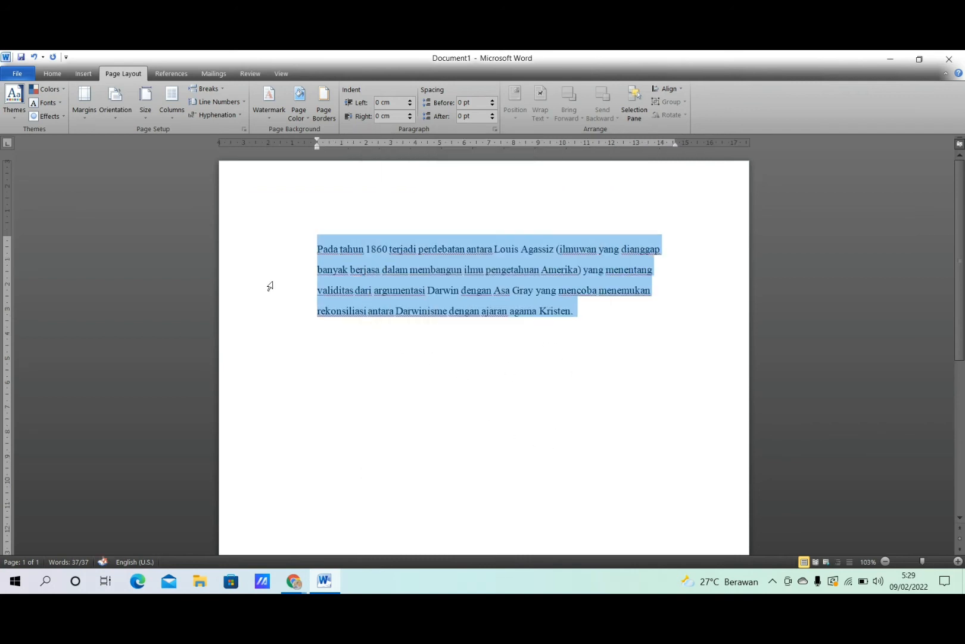
- Switch the page orientation to landscape and return it to portrait
{"action": "left_click", "coordinate": [113, 112]}
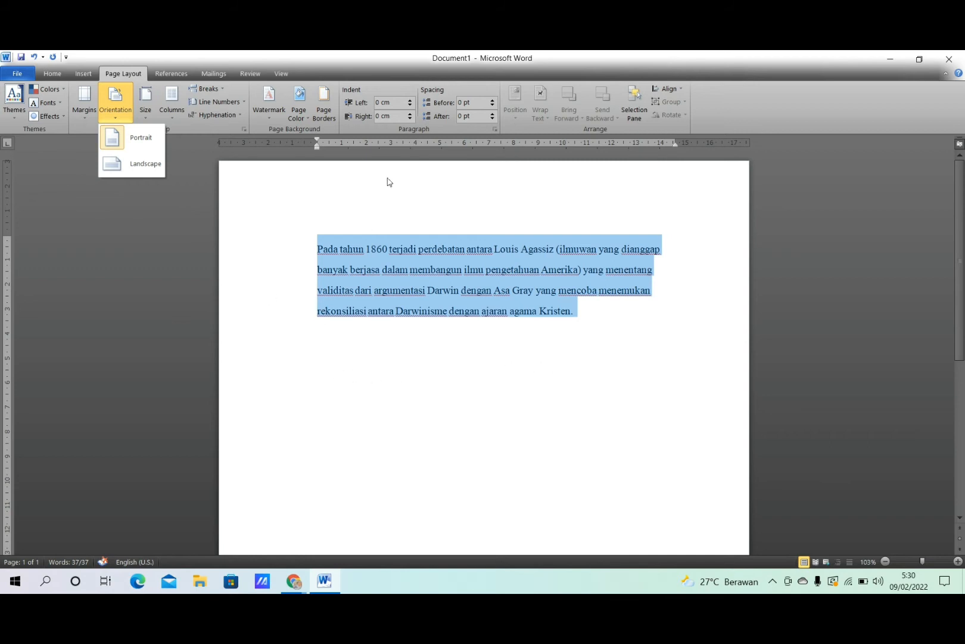
{"action": "left_click", "coordinate": [119, 139]}
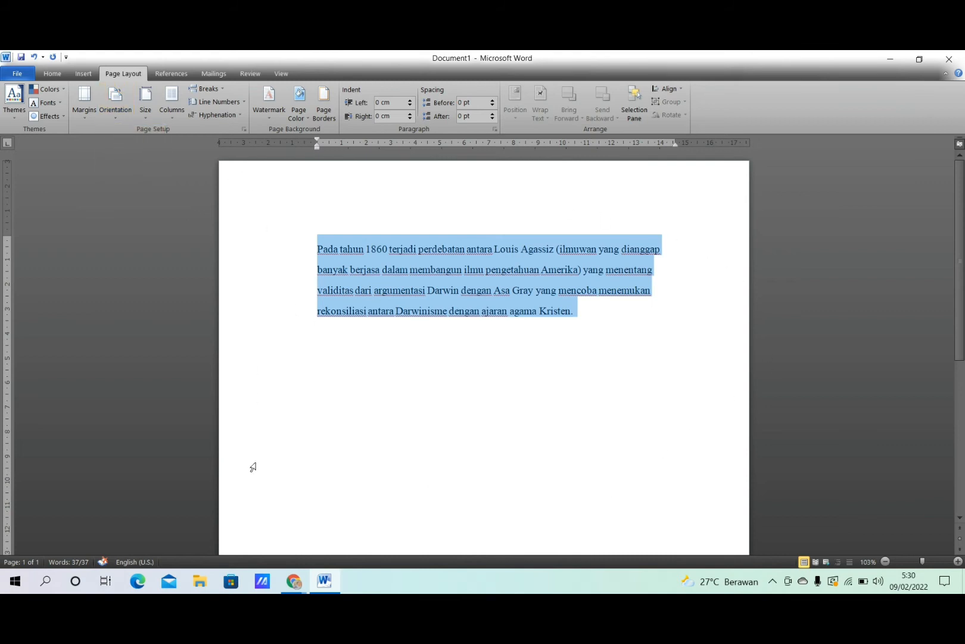
{"action": "left_click", "coordinate": [125, 87]}
{"action": "left_click", "coordinate": [138, 174]}
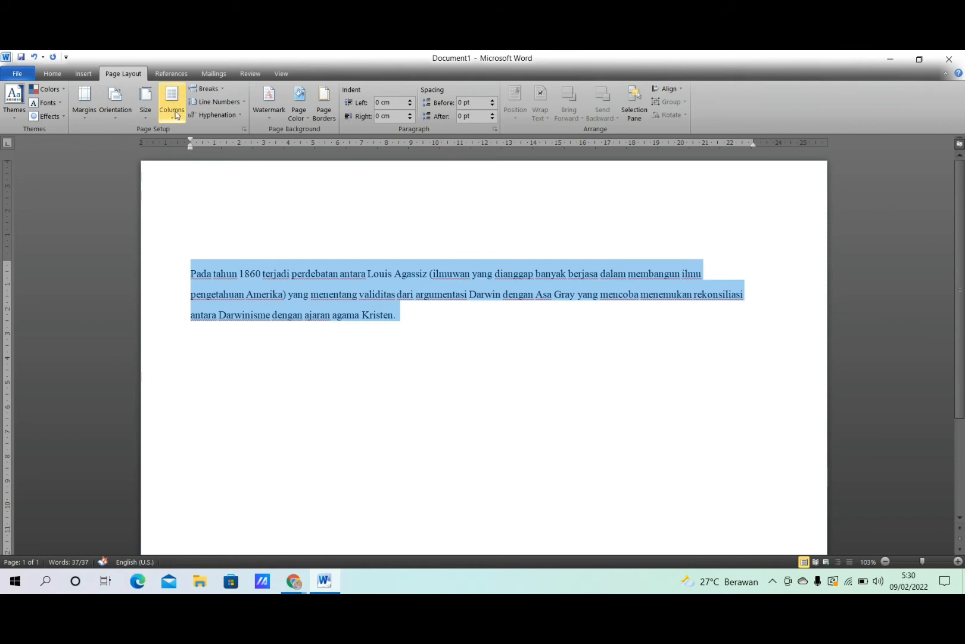
{"action": "left_click", "coordinate": [117, 98]}
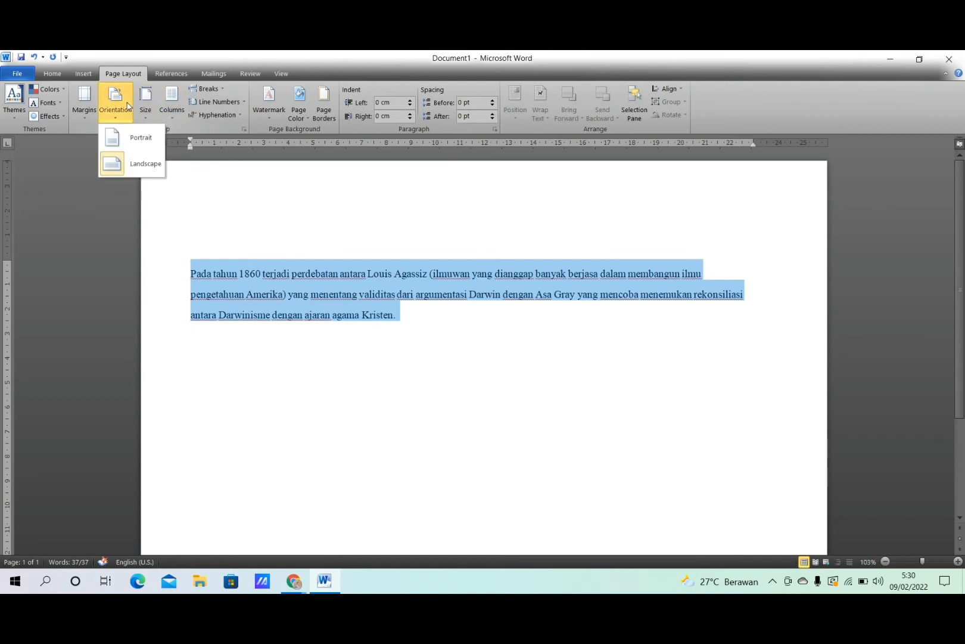
{"action": "left_click", "coordinate": [132, 134]}
- Set the paper size to A4 (21 cm x 29,7 cm)
{"action": "left_click", "coordinate": [145, 108]}
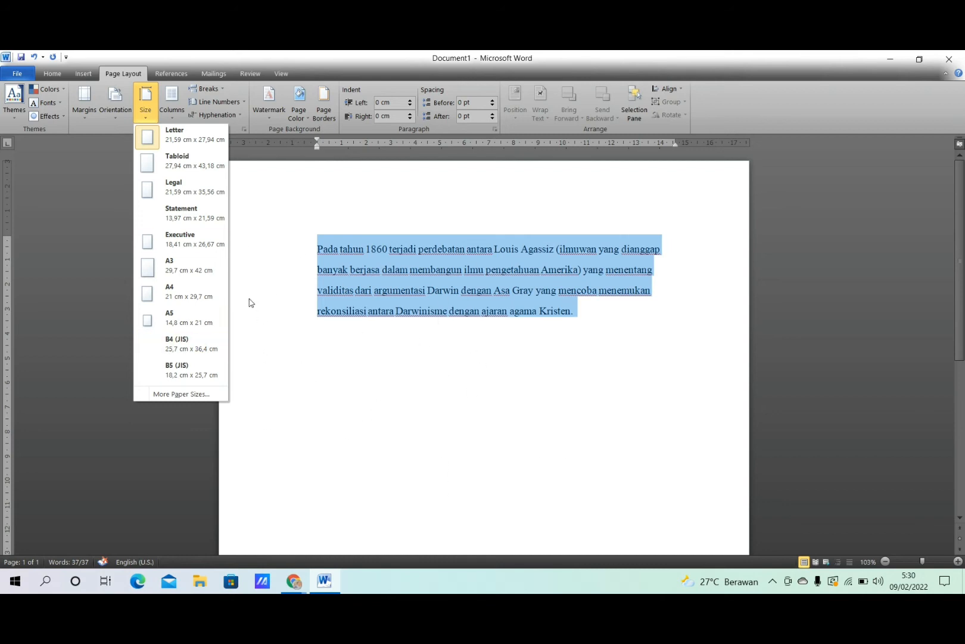
{"action": "left_click", "coordinate": [206, 296]}
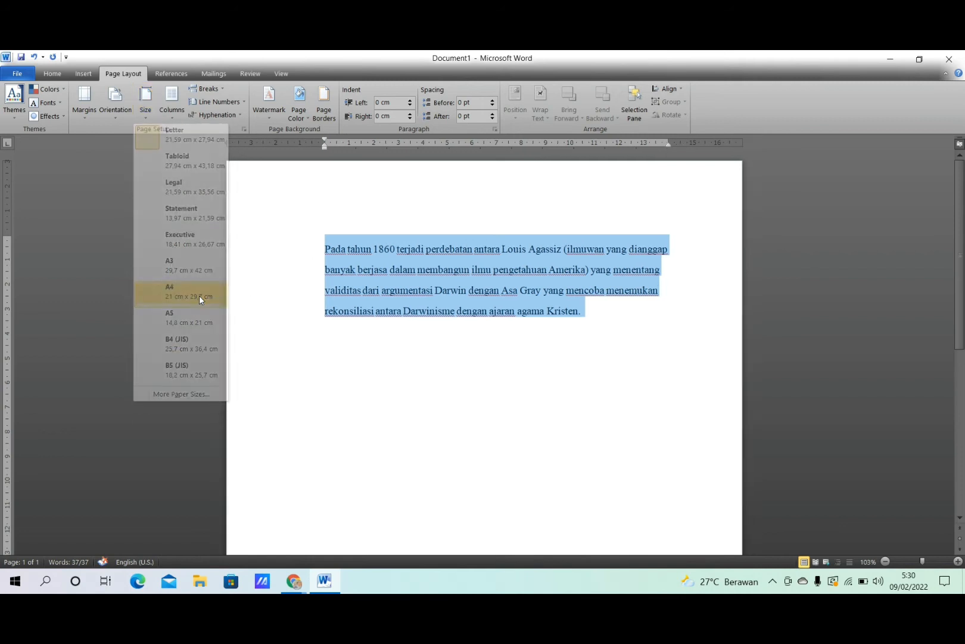
{"action": "left_click", "coordinate": [158, 111]}
{"action": "left_click", "coordinate": [281, 329]}
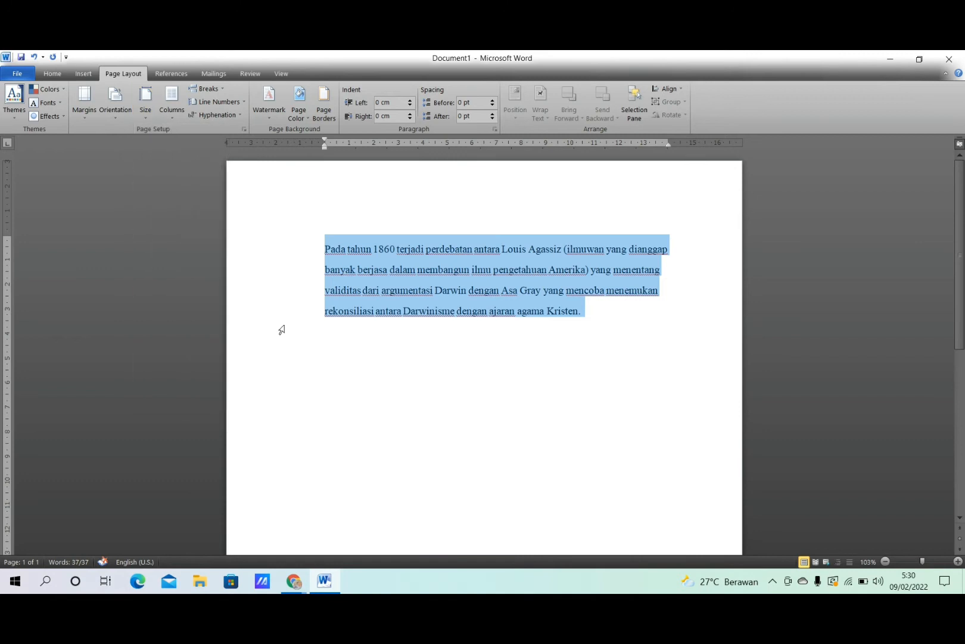
- Try the Two, Three, Left and Right column layouts on the selected paragraph, and return it to one column
{"action": "left_click", "coordinate": [176, 108]}
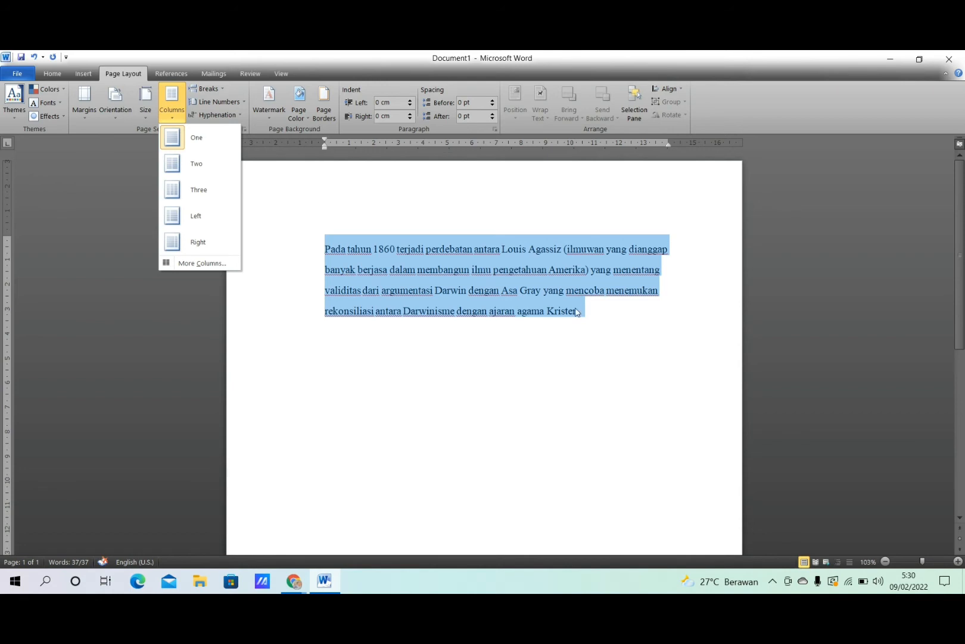
{"action": "left_click", "coordinate": [184, 176]}
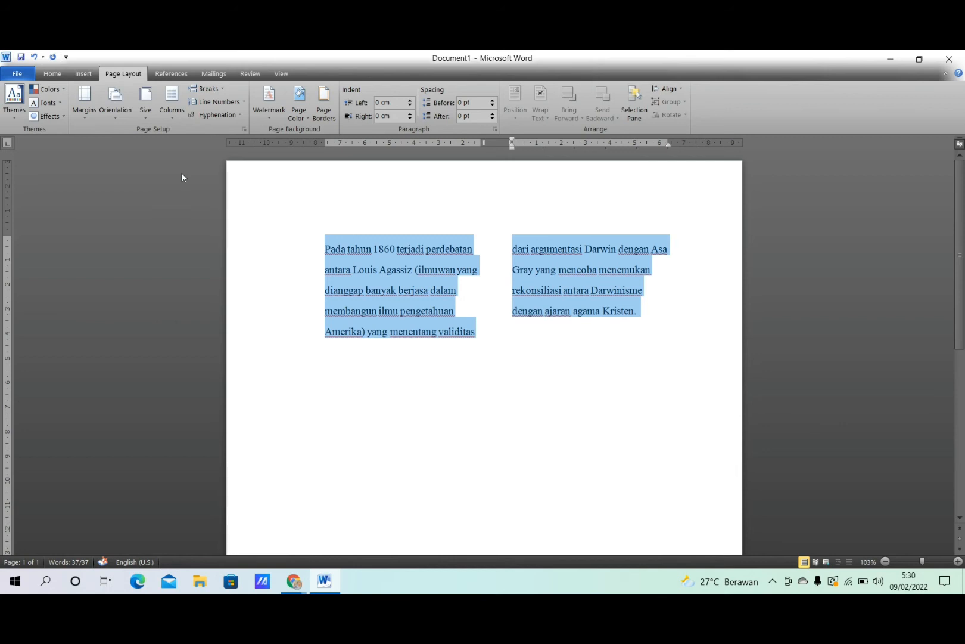
{"action": "left_click", "coordinate": [172, 102]}
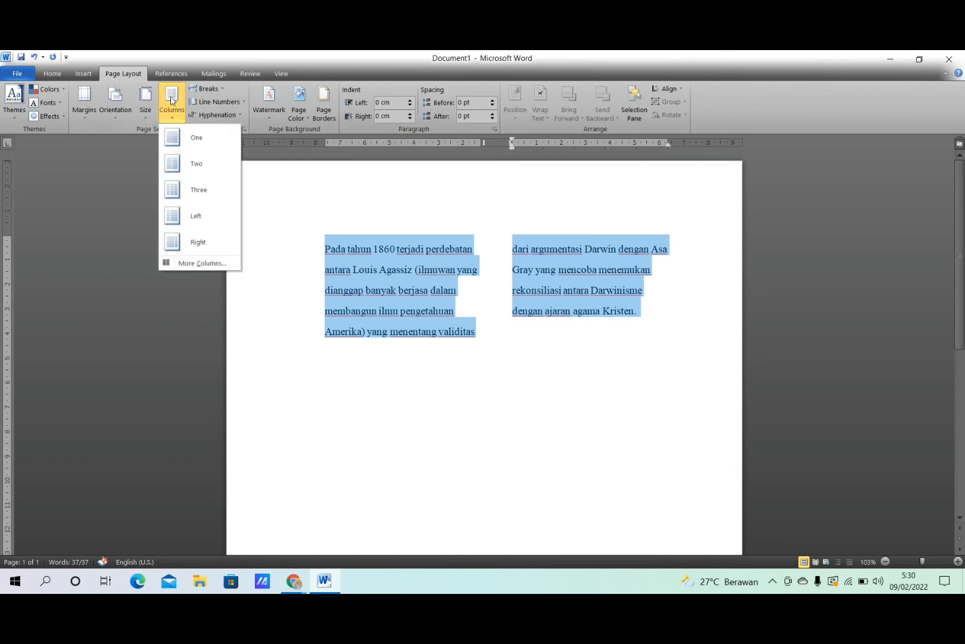
{"action": "left_click", "coordinate": [189, 186]}
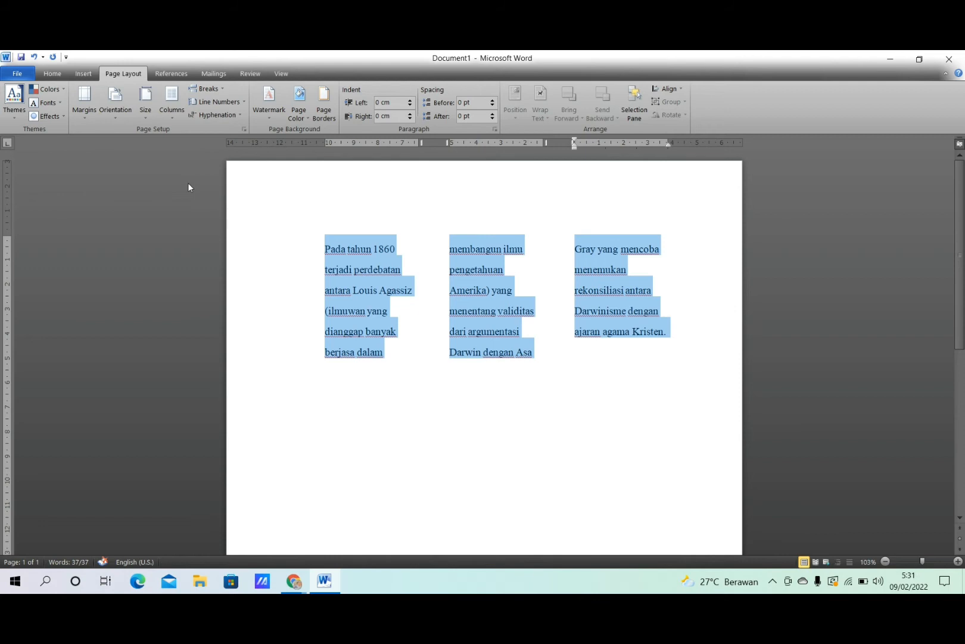
{"action": "left_click", "coordinate": [179, 119]}
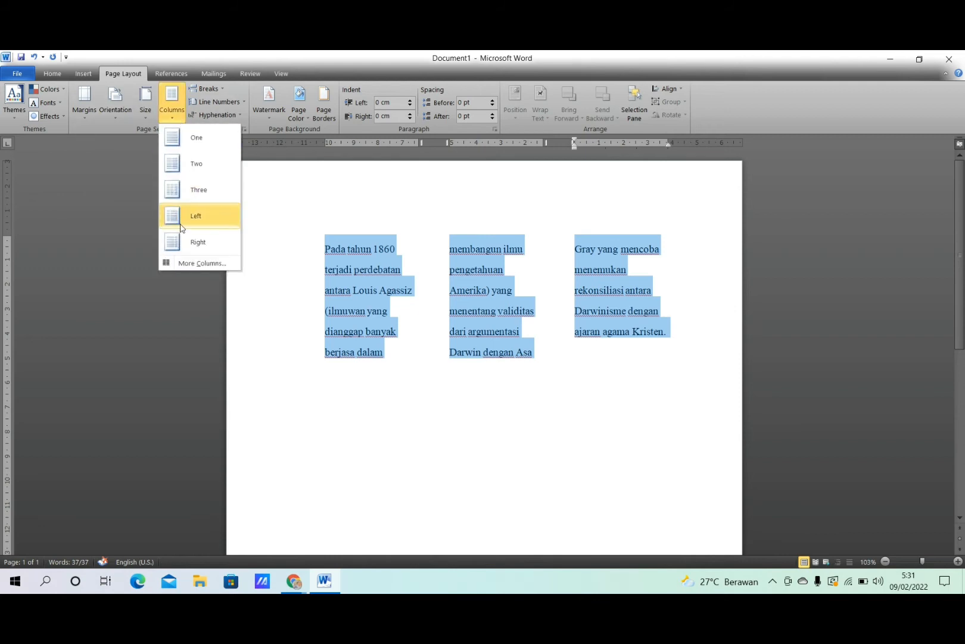
{"action": "left_click", "coordinate": [181, 226]}
{"action": "left_click", "coordinate": [176, 115]}
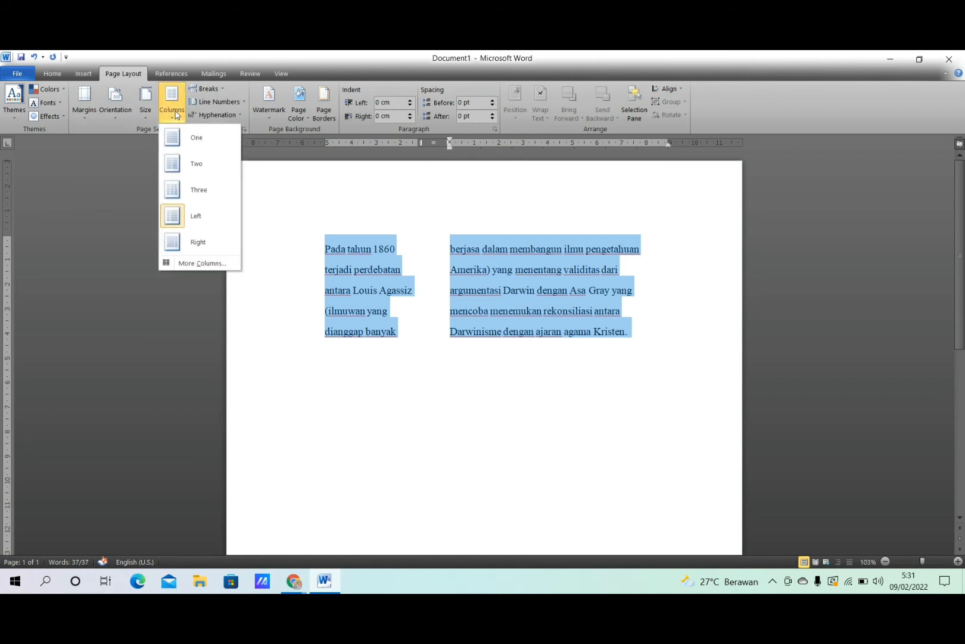
{"action": "left_click", "coordinate": [192, 241]}
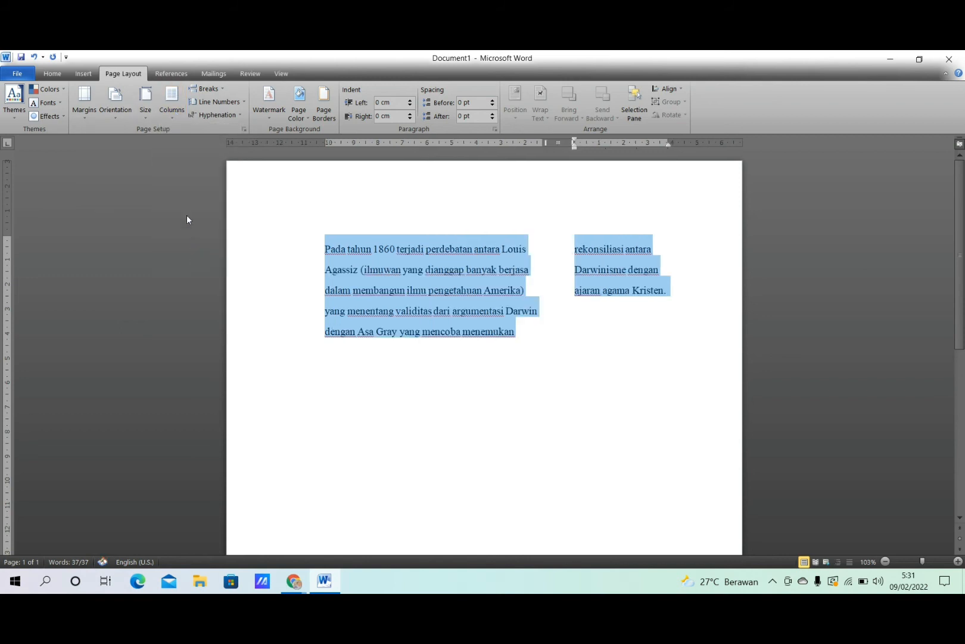
{"action": "left_click", "coordinate": [172, 103]}
{"action": "left_click", "coordinate": [184, 138]}
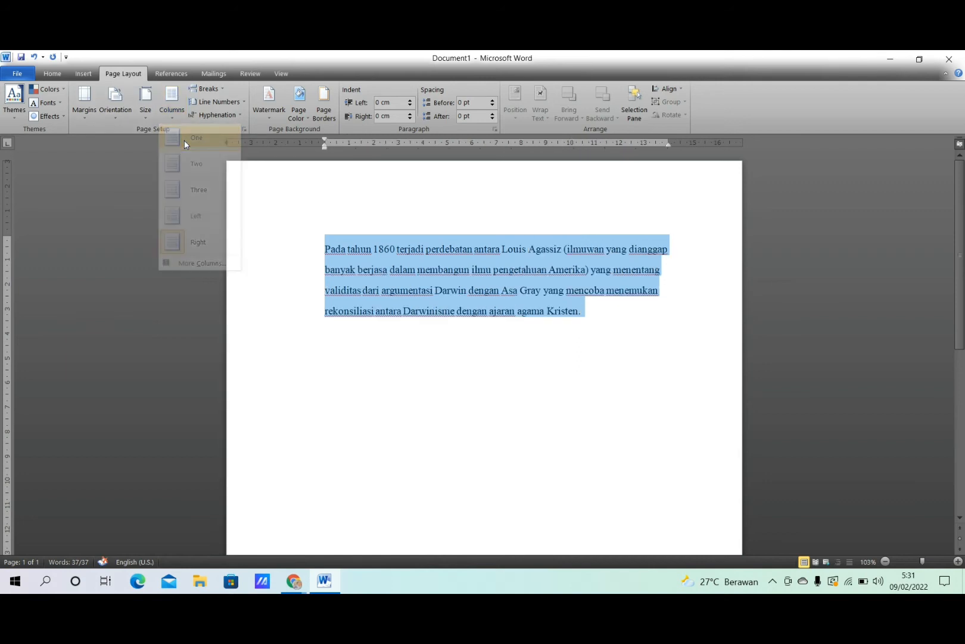
- Insert a page break on the empty line below the paragraph and go back to the first page
{"action": "left_click", "coordinate": [214, 90]}
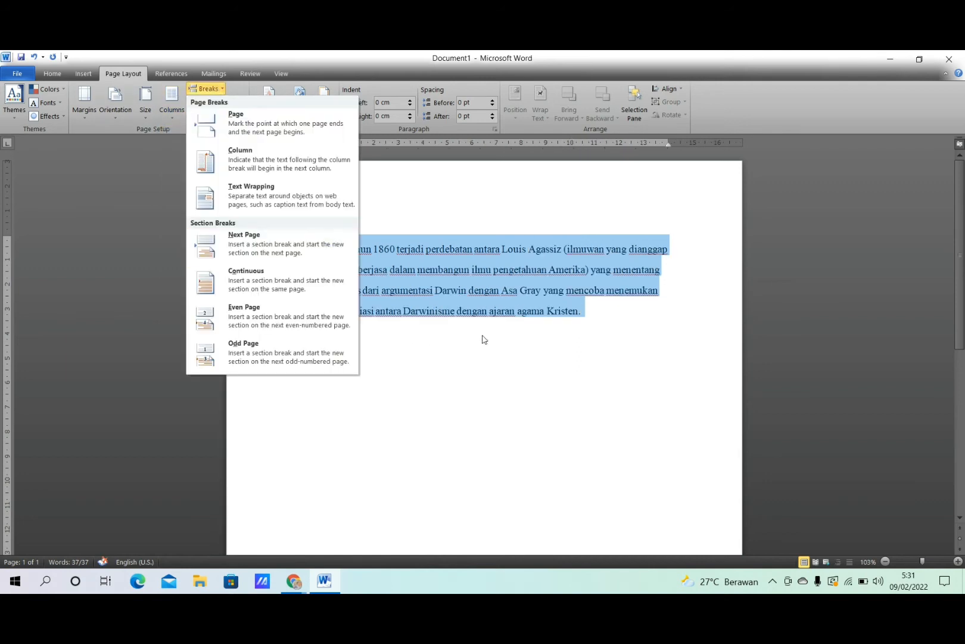
{"action": "left_click", "coordinate": [573, 329]}
{"action": "left_click", "coordinate": [584, 323]}
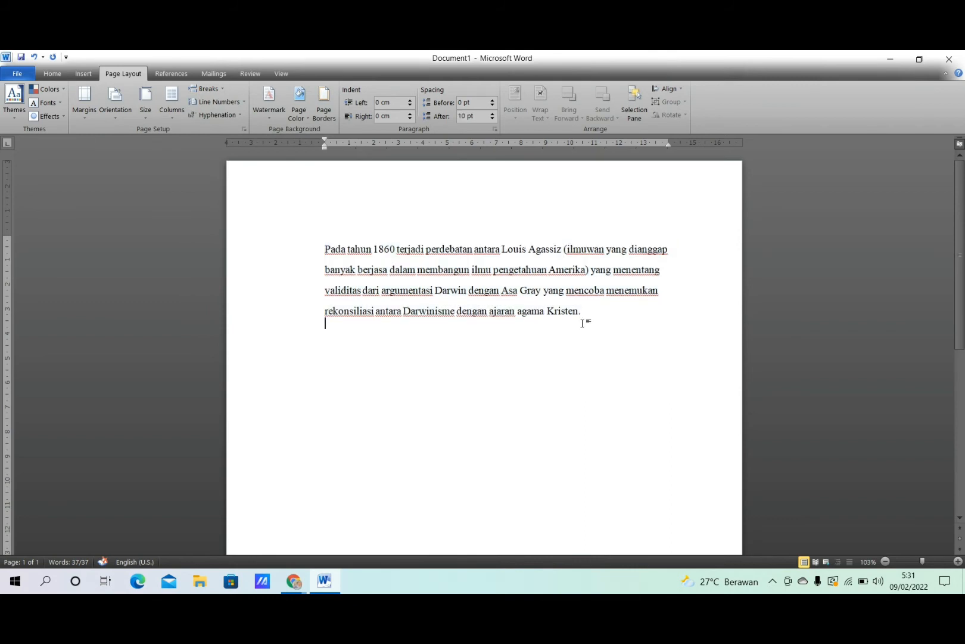
{"action": "left_click", "coordinate": [210, 89]}
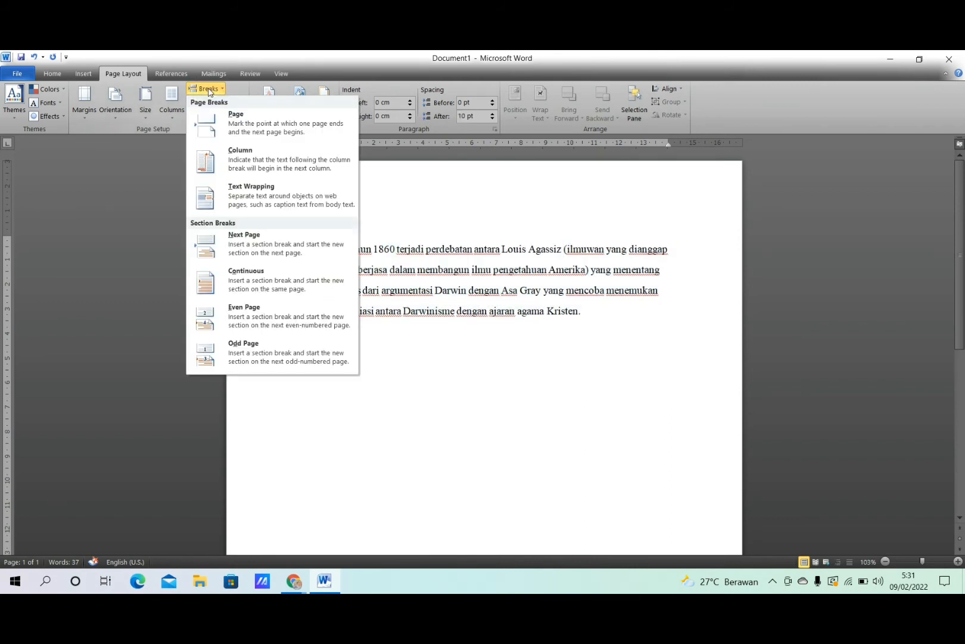
{"action": "left_click", "coordinate": [219, 123]}
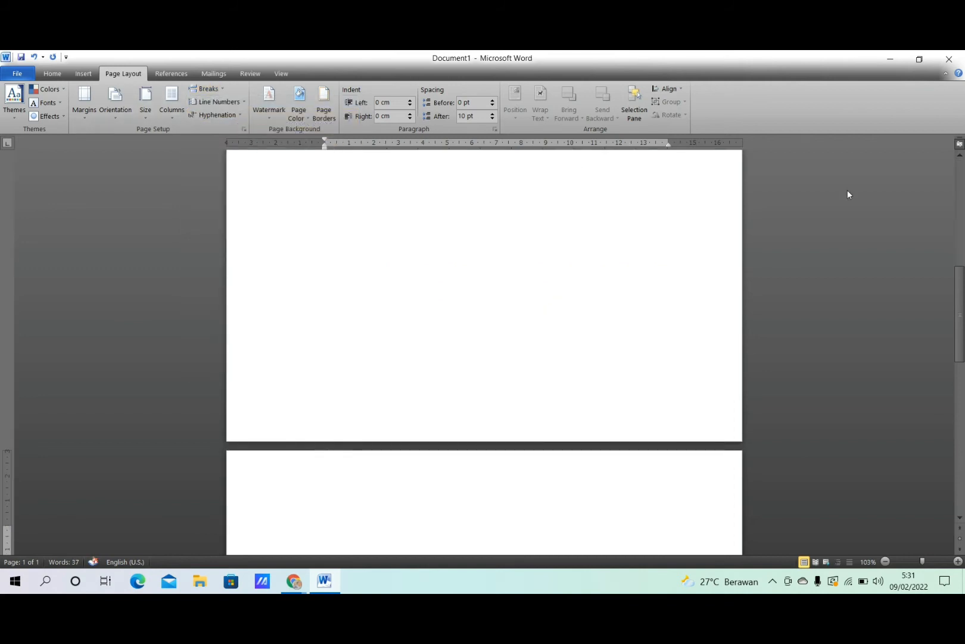
{"action": "left_click_drag", "start_coordinate": [963, 302], "coordinate": [920, 77]}
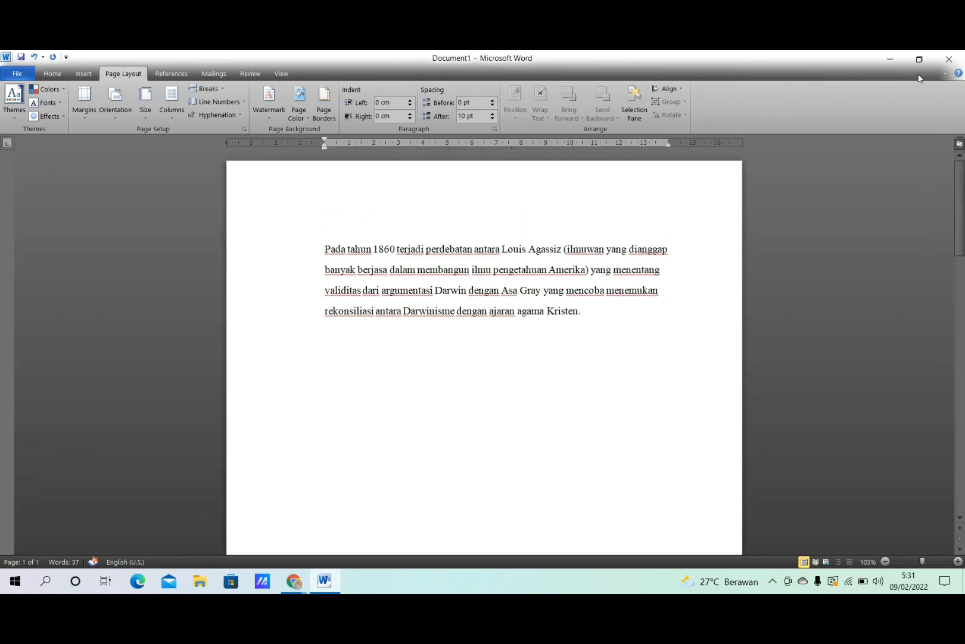
- Turn on continuous line numbering for the selected paragraph and add two empty lines below it
{"action": "left_click", "coordinate": [196, 106]}
{"action": "left_click", "coordinate": [266, 266]}
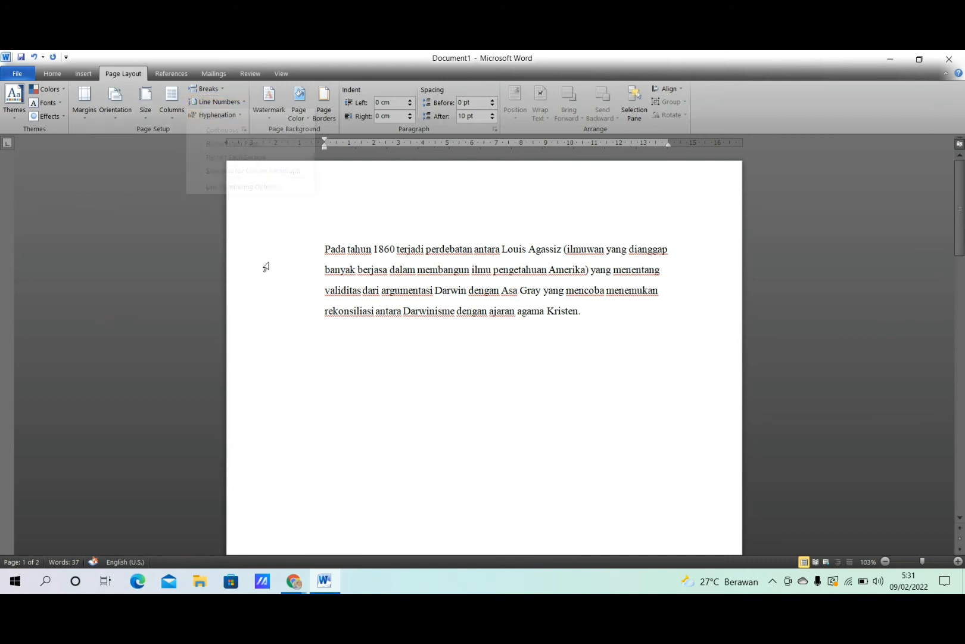
{"action": "left_click_drag", "start_coordinate": [324, 245], "coordinate": [577, 314]}
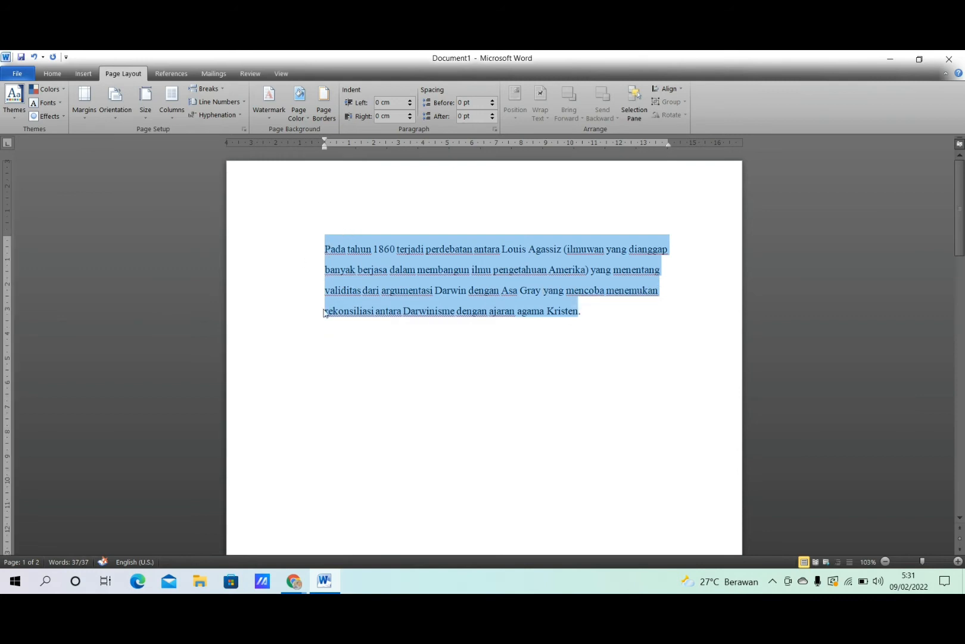
{"action": "left_click", "coordinate": [227, 108]}
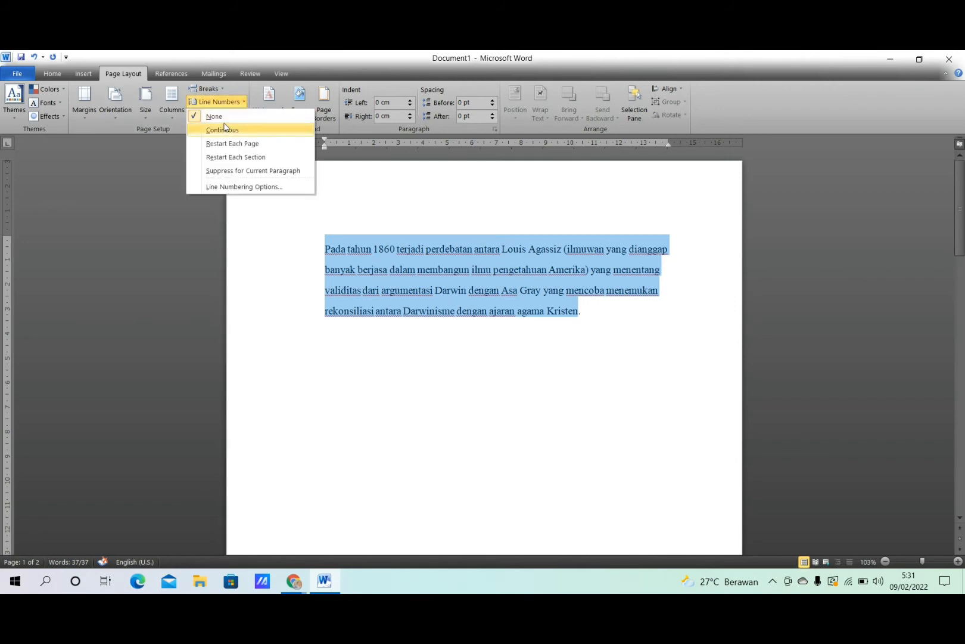
{"action": "left_click", "coordinate": [223, 130]}
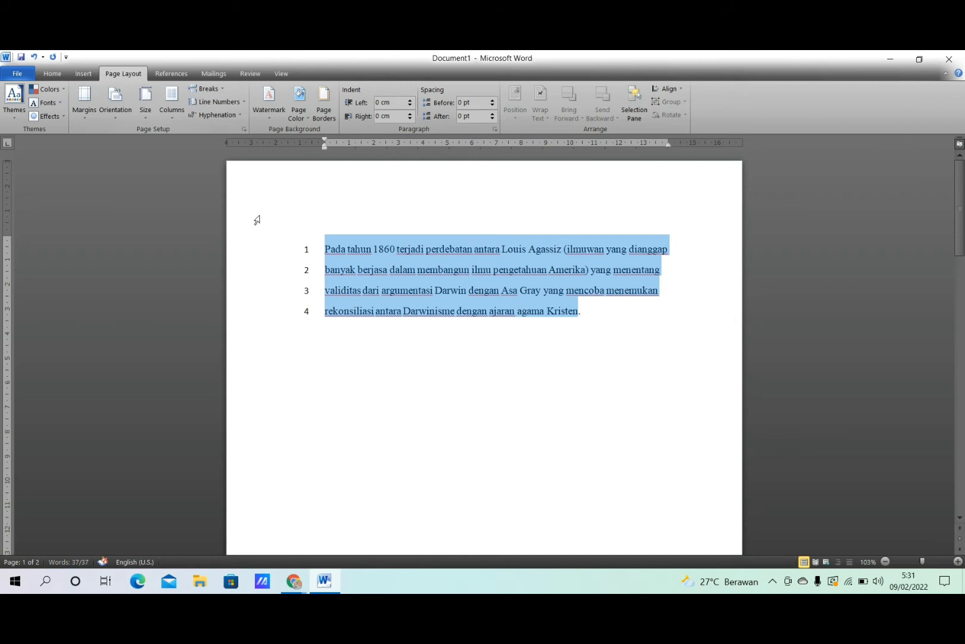
{"action": "left_click", "coordinate": [588, 304]}
{"action": "key", "text": "Return"}
{"action": "key", "text": "Return"}
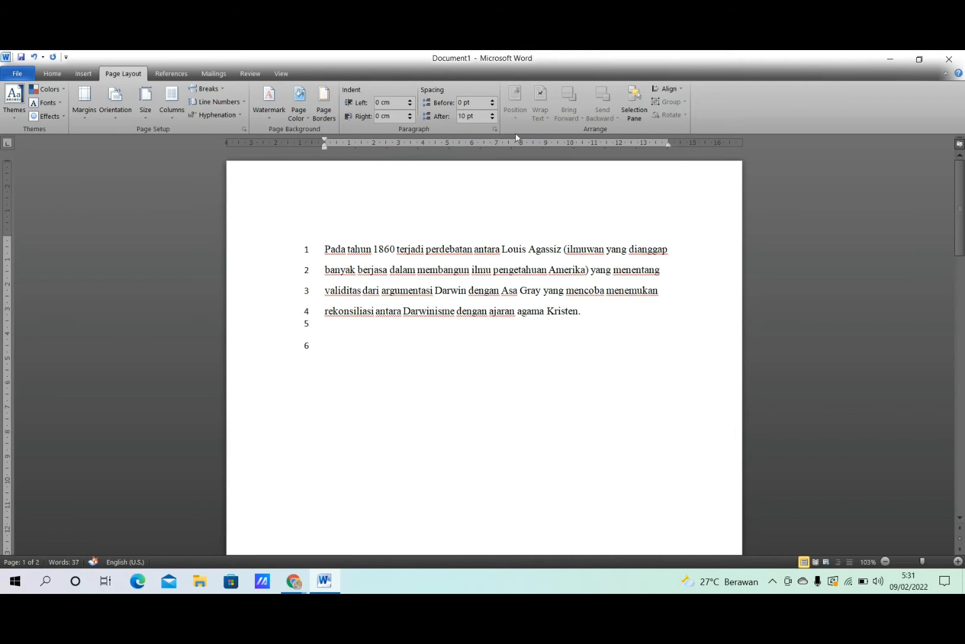
- Apply the diagonal DO NOT COPY 1 watermark to the document
{"action": "left_click", "coordinate": [254, 95]}
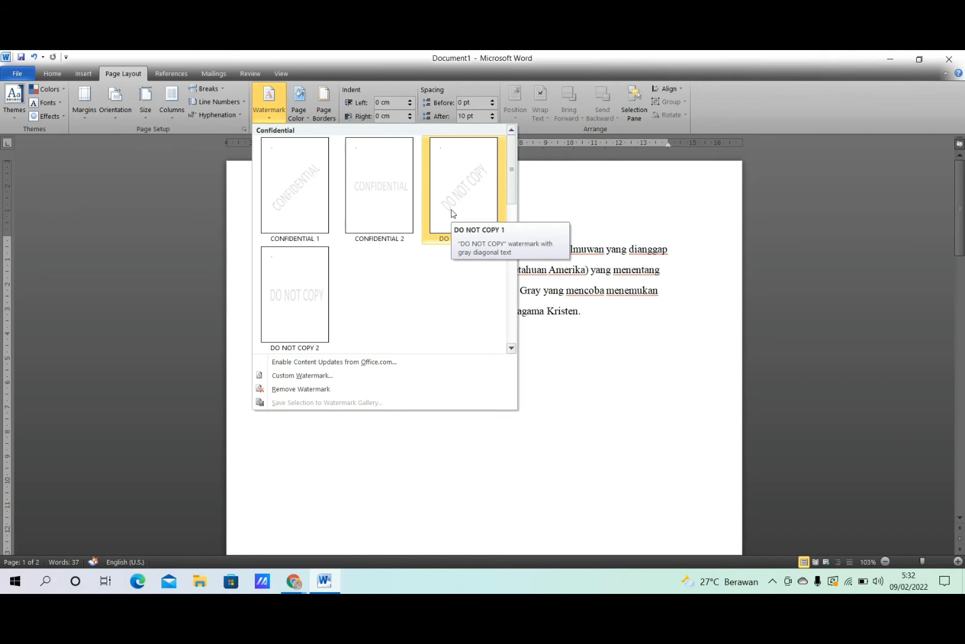
{"action": "left_click", "coordinate": [452, 213]}
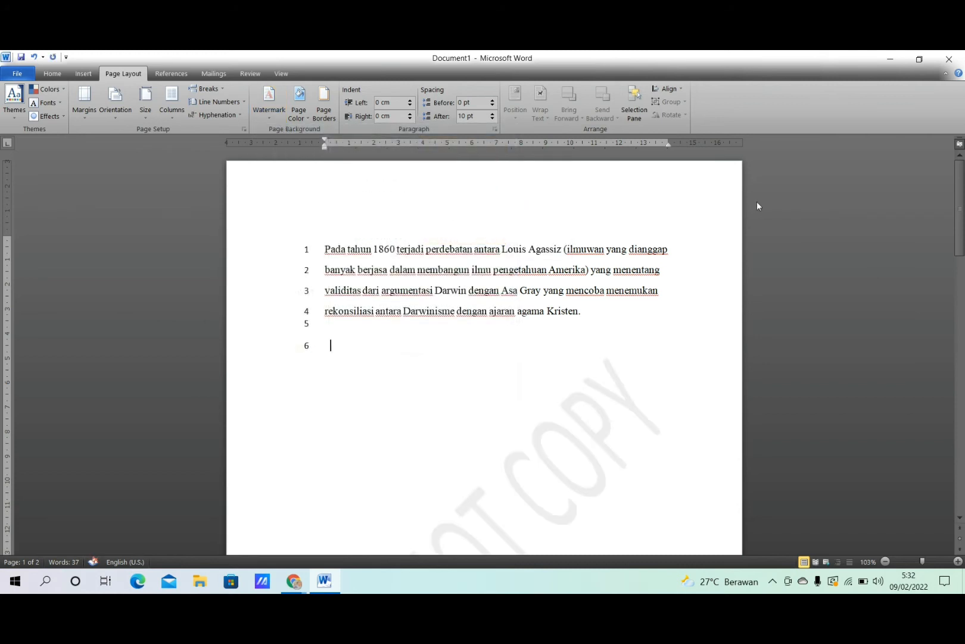
{"action": "mouse_move", "coordinate": [962, 202]}
{"action": "left_mouse_down"}
{"action": "mouse_move", "coordinate": [962, 260]}
{"action": "mouse_move", "coordinate": [961, 203]}
{"action": "left_mouse_up"}
- Open the custom watermark settings and replace the watermark text with "JANGAN DITIRU"
{"action": "left_click", "coordinate": [270, 105]}
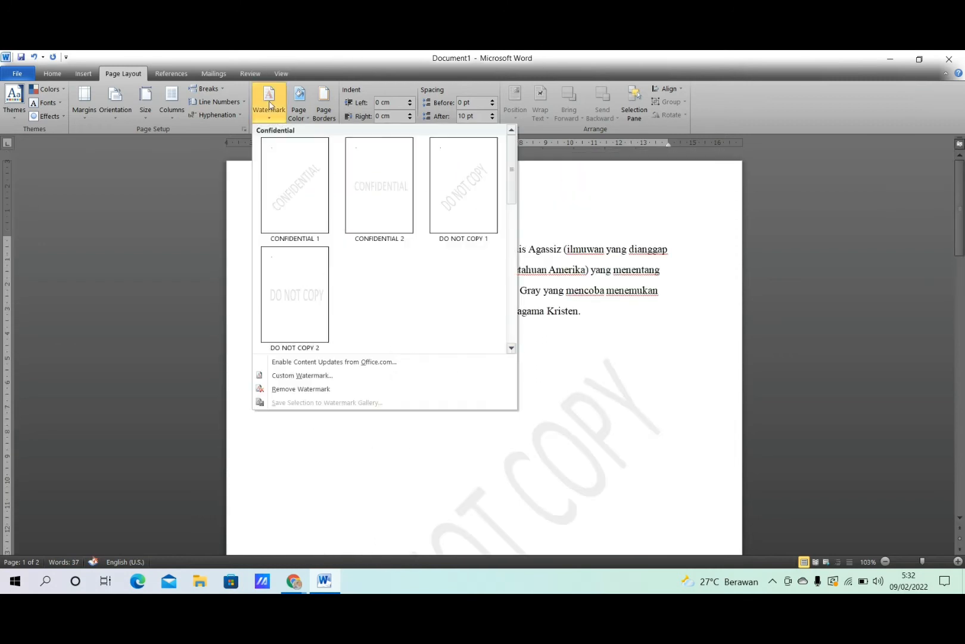
{"action": "left_click", "coordinate": [304, 375]}
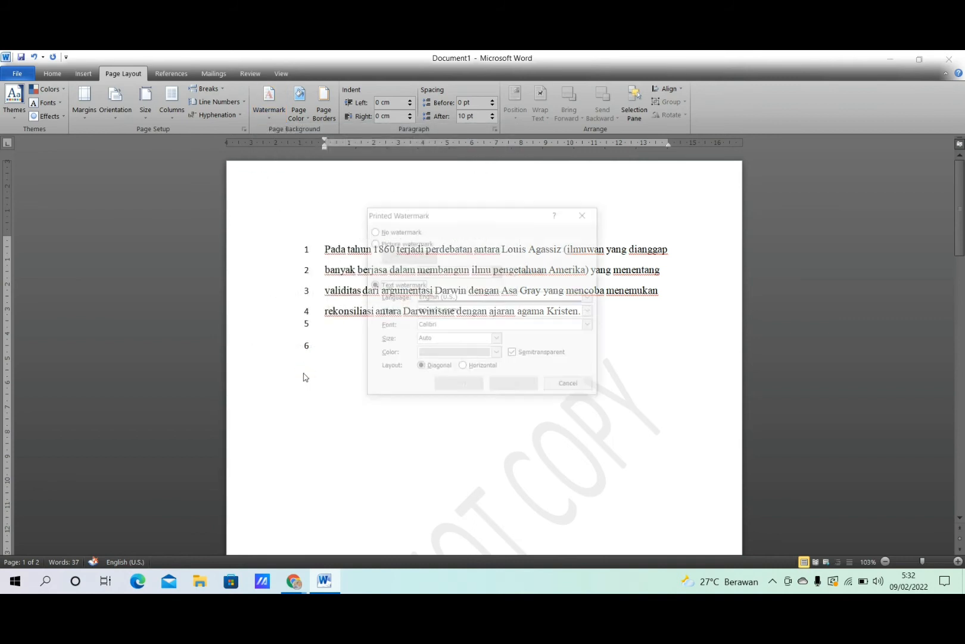
{"action": "left_click", "coordinate": [457, 312]}
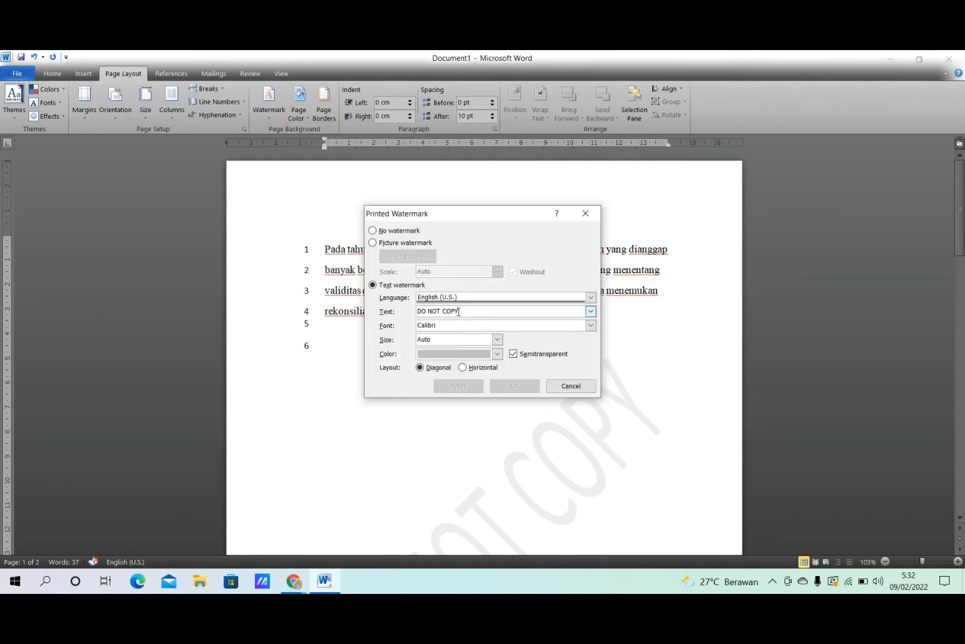
{"action": "key", "text": "BackSpace"}
{"action": "key", "text": "BackSpace"}
{"action": "key", "text": "BackSpace"}
{"action": "key", "text": "BackSpace"}
{"action": "key", "text": "BackSpace"}
{"action": "key", "text": "BackSpace"}
{"action": "key", "text": "BackSpace"}
{"action": "key", "text": "BackSpace"}
{"action": "key", "text": "BackSpace"}
{"action": "key", "text": "BackSpace"}
{"action": "type", "text": "JANGAN DI"}
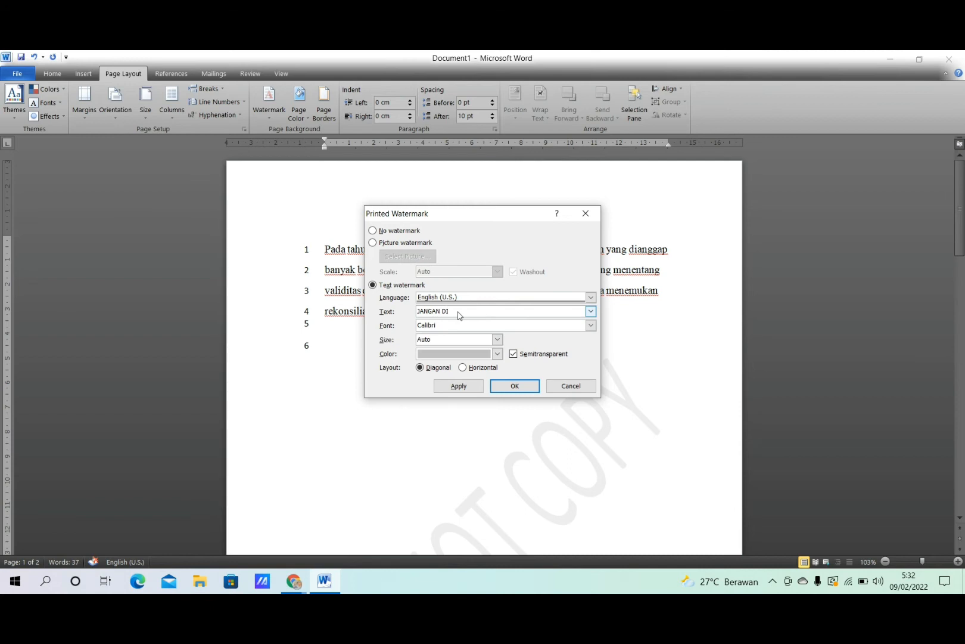
{"action": "type", "text": "TIRU"}
- Set the text watermark's size to 80 and its colour to dark blue, and apply it to the document
{"action": "left_click", "coordinate": [495, 339]}
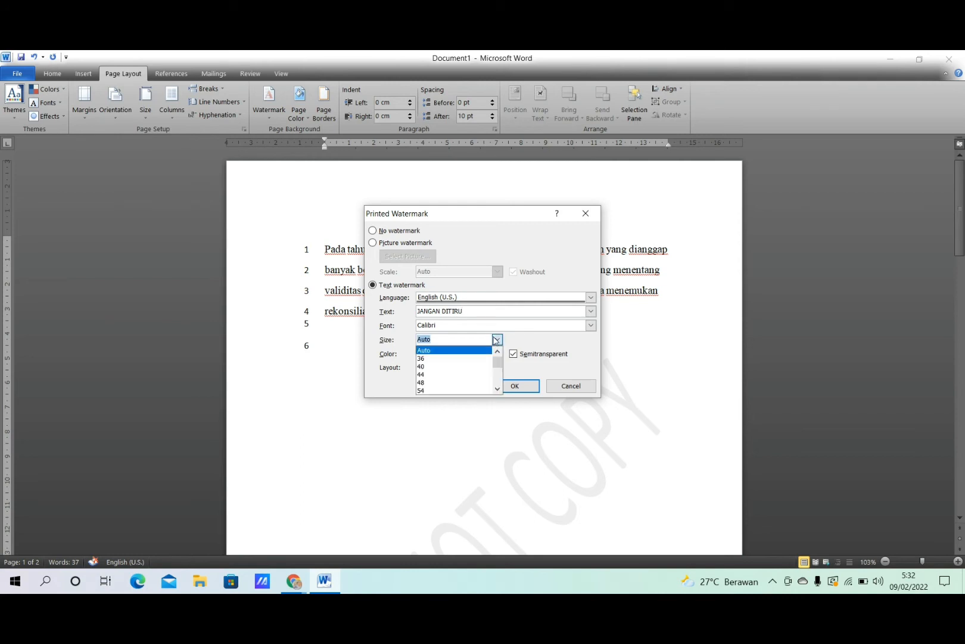
{"action": "left_click_drag", "start_coordinate": [496, 357], "coordinate": [498, 384]}
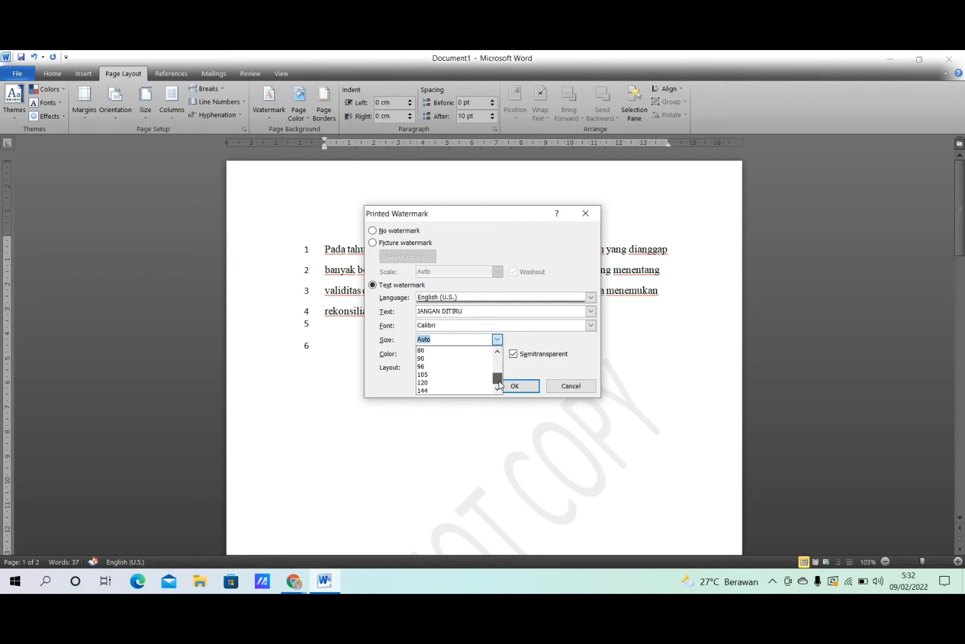
{"action": "left_click", "coordinate": [483, 353]}
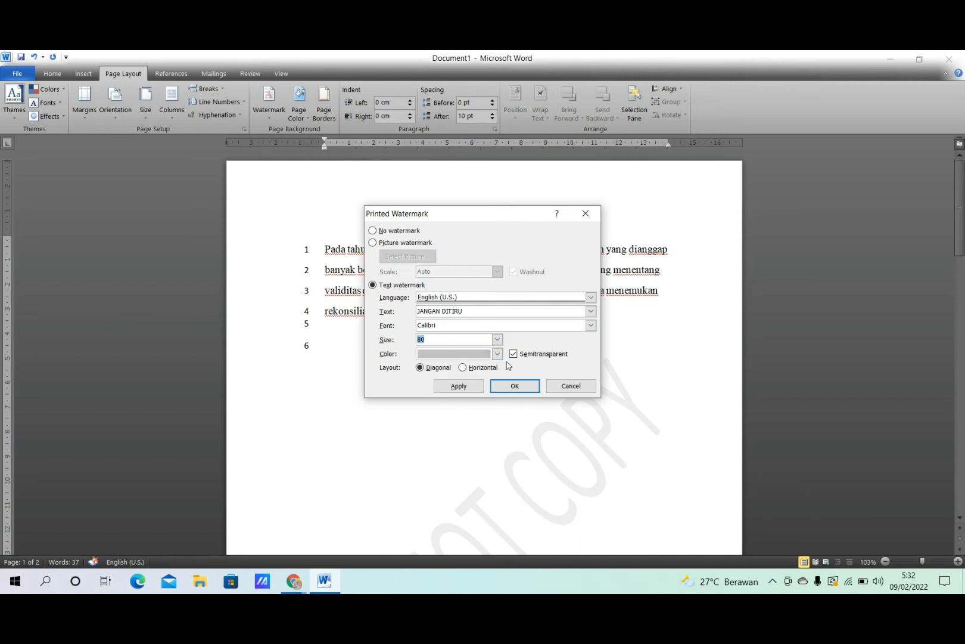
{"action": "left_click", "coordinate": [498, 354]}
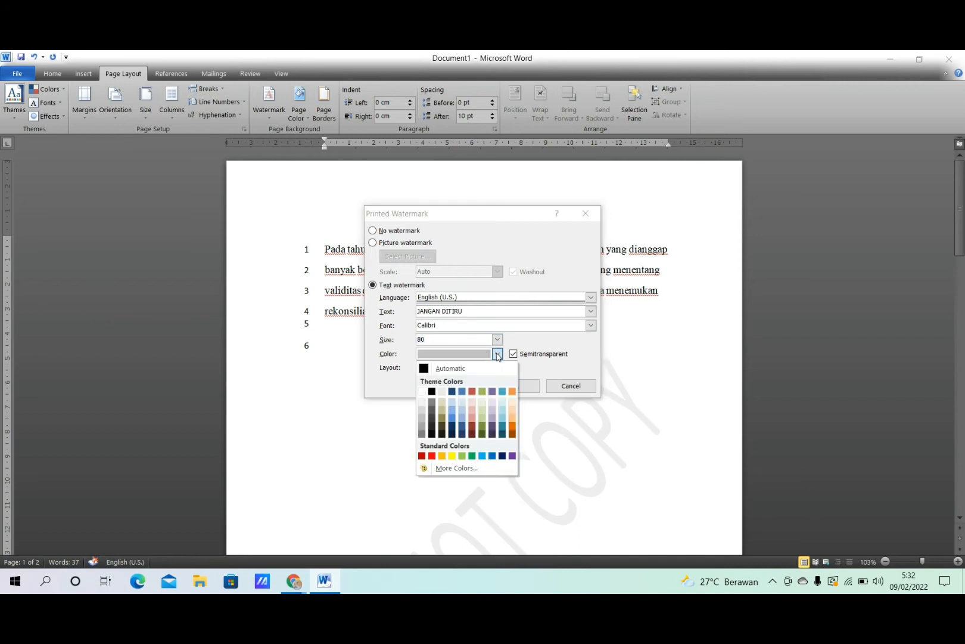
{"action": "left_click", "coordinate": [453, 392]}
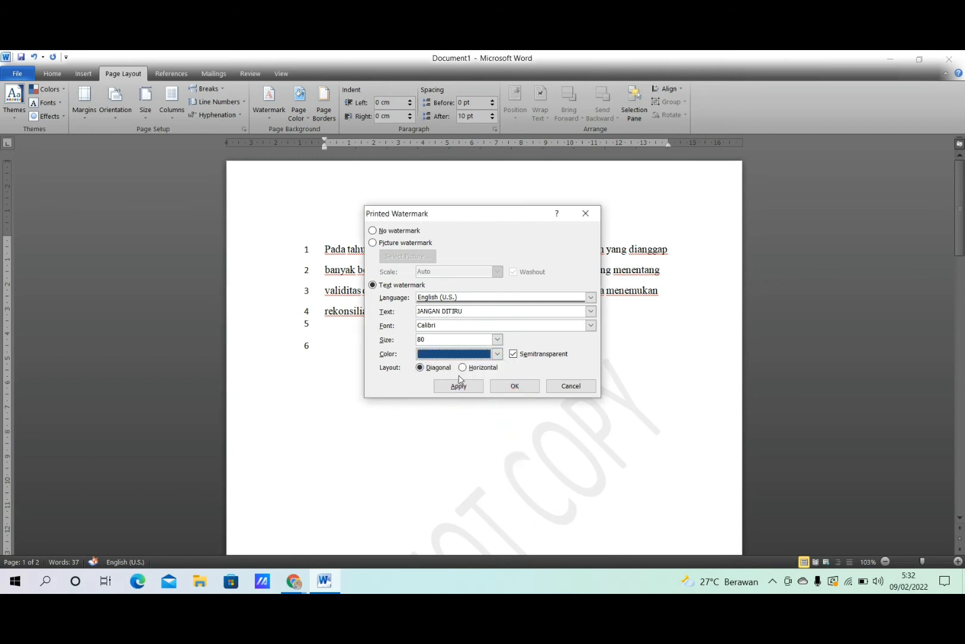
{"action": "left_click", "coordinate": [516, 387]}
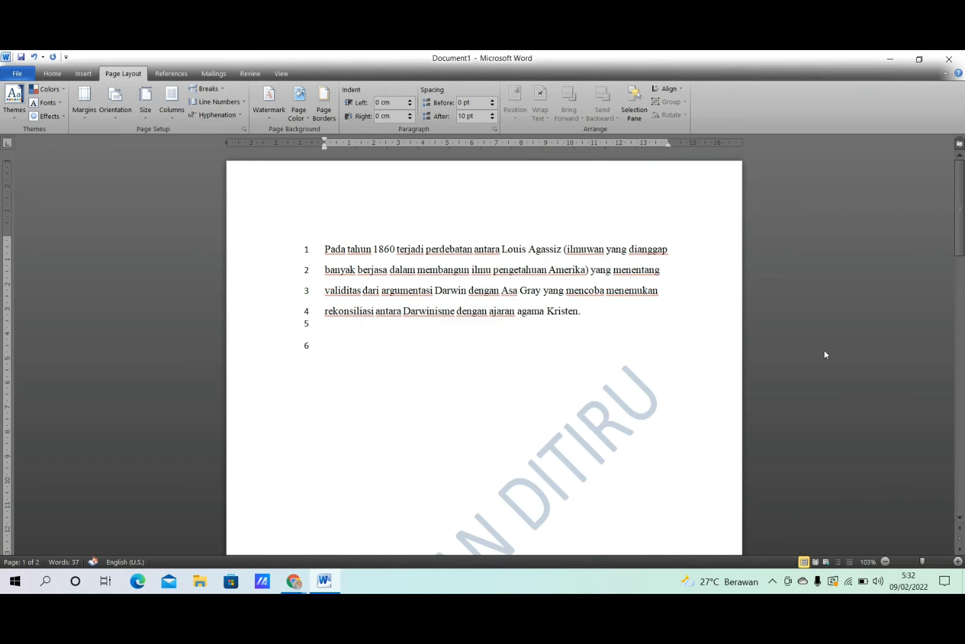
{"action": "left_click_drag", "start_coordinate": [960, 251], "coordinate": [923, 217]}
- Try dark blue and black as the page colour, and return the page to white
{"action": "left_click", "coordinate": [299, 117]}
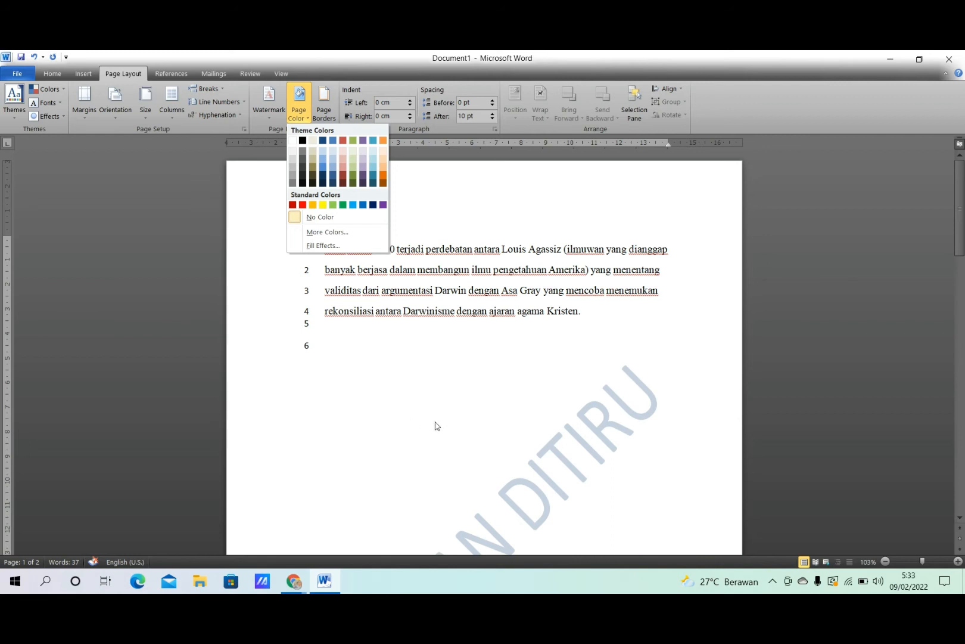
{"action": "left_click", "coordinate": [323, 140]}
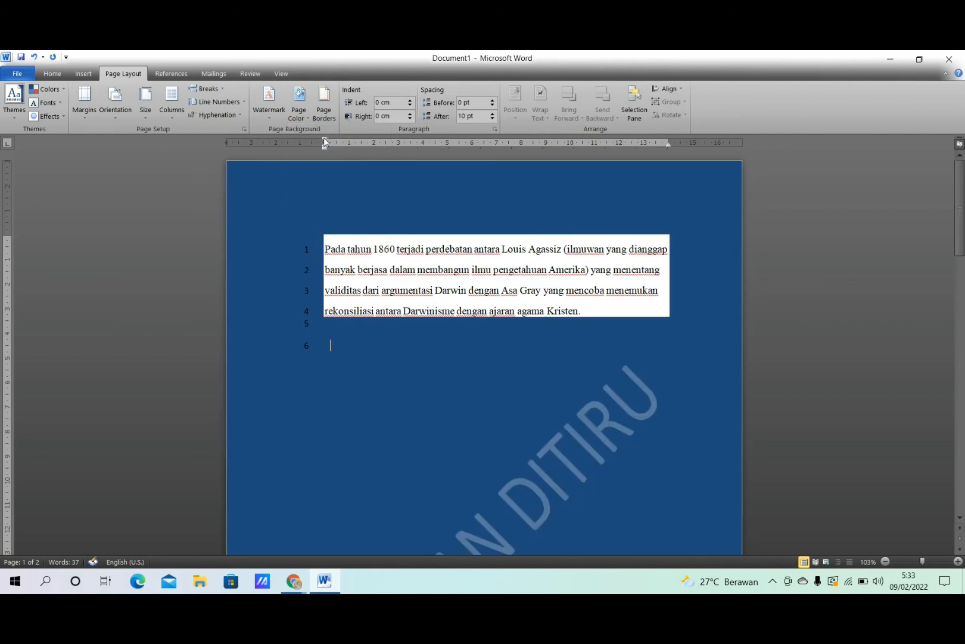
{"action": "left_click", "coordinate": [302, 110]}
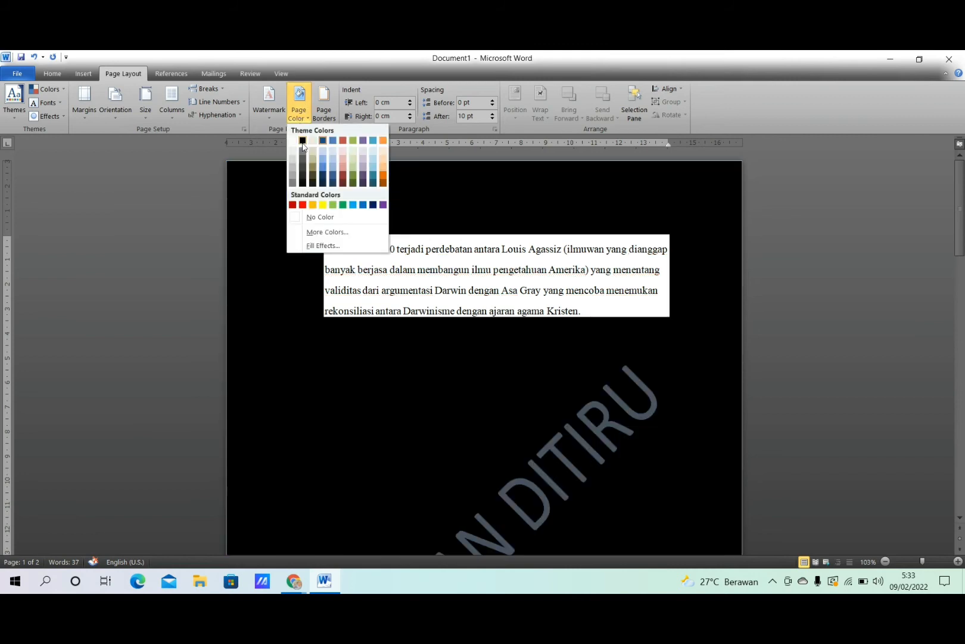
{"action": "left_click", "coordinate": [303, 143]}
{"action": "left_click", "coordinate": [302, 111]}
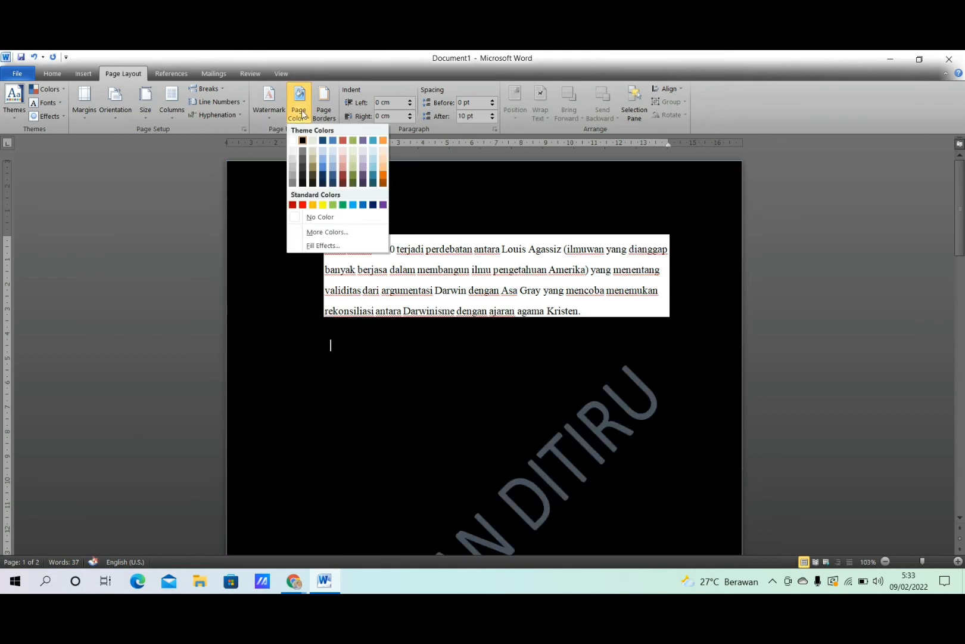
{"action": "left_click", "coordinate": [290, 142]}
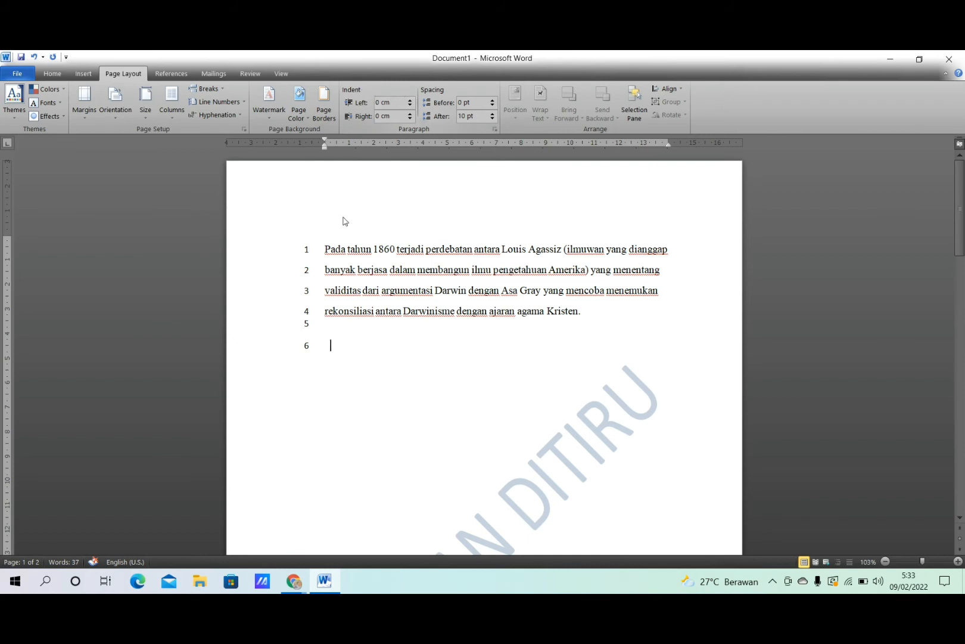
- Select the whole paragraph and increase its left indent to 1 cm
{"action": "left_click", "coordinate": [320, 245]}
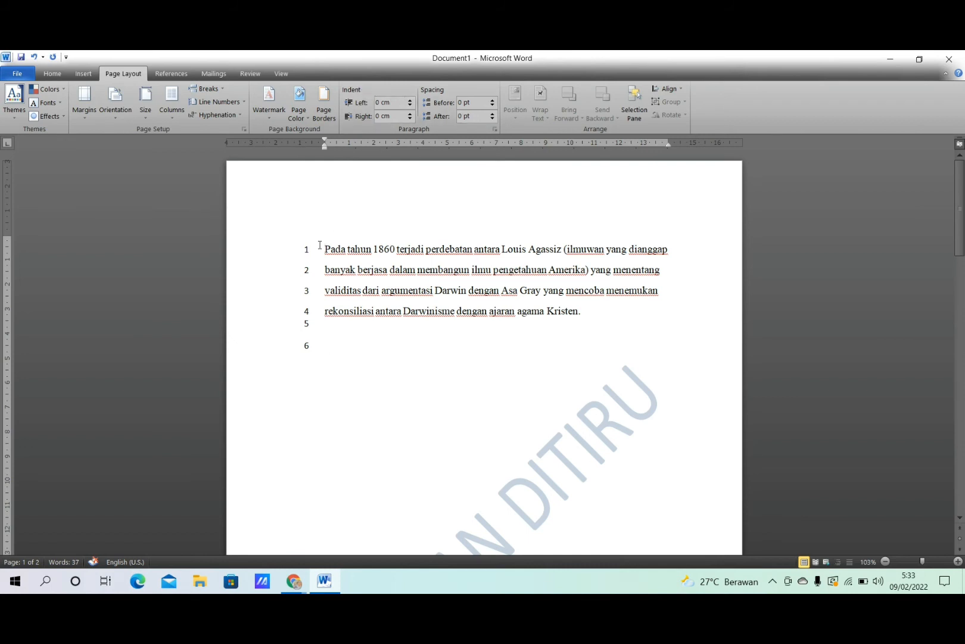
{"action": "left_click_drag", "start_coordinate": [338, 250], "coordinate": [551, 332]}
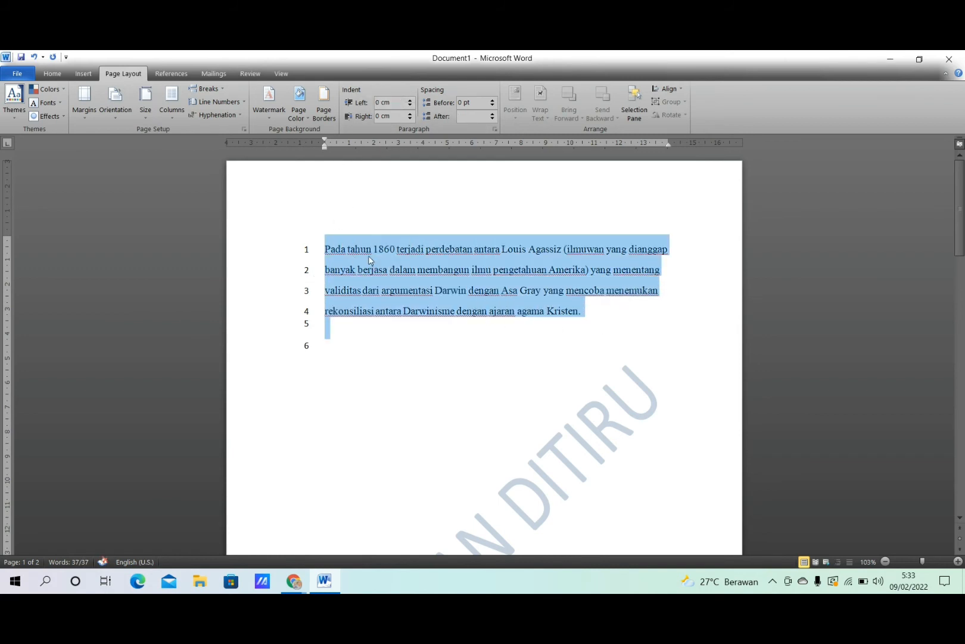
{"action": "left_click", "coordinate": [411, 100]}
{"action": "left_click", "coordinate": [411, 100]}
{"action": "left_click", "coordinate": [411, 100]}
{"action": "left_click", "coordinate": [410, 101]}
{"action": "left_click", "coordinate": [410, 101]}
{"action": "left_click", "coordinate": [411, 101]}
{"action": "left_click", "coordinate": [411, 101]}
{"action": "left_click", "coordinate": [411, 101]}
{"action": "left_click", "coordinate": [410, 101]}
{"action": "left_click", "coordinate": [411, 100]}
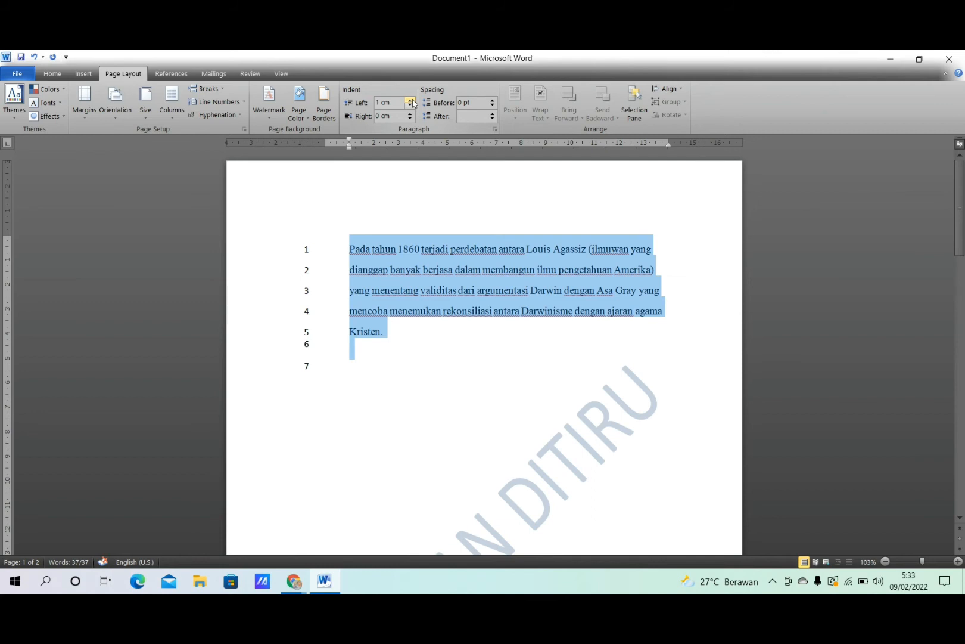
- Return the selected paragraph's left indent to 0 cm
{"action": "left_click", "coordinate": [410, 106]}
{"action": "left_click", "coordinate": [409, 106]}
{"action": "left_click", "coordinate": [410, 106]}
{"action": "left_click", "coordinate": [410, 106]}
{"action": "left_click", "coordinate": [410, 106]}
{"action": "left_click", "coordinate": [410, 106]}
{"action": "left_click", "coordinate": [410, 106]}
{"action": "left_click", "coordinate": [410, 106]}
{"action": "left_click", "coordinate": [410, 106]}
{"action": "left_click", "coordinate": [410, 106]}
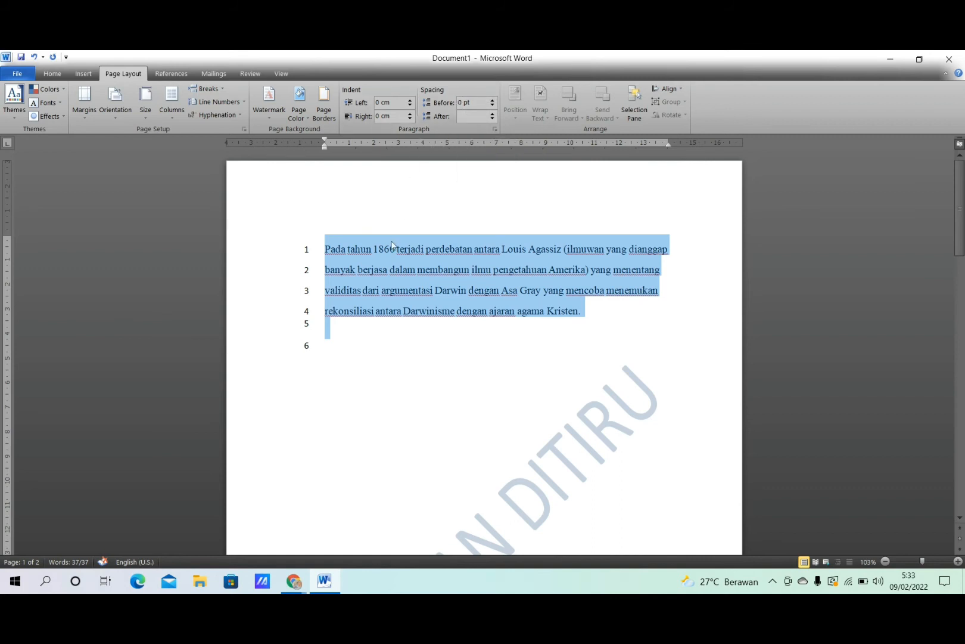
- Deselect the paragraph and turn off line numbering
{"action": "left_click", "coordinate": [388, 269]}
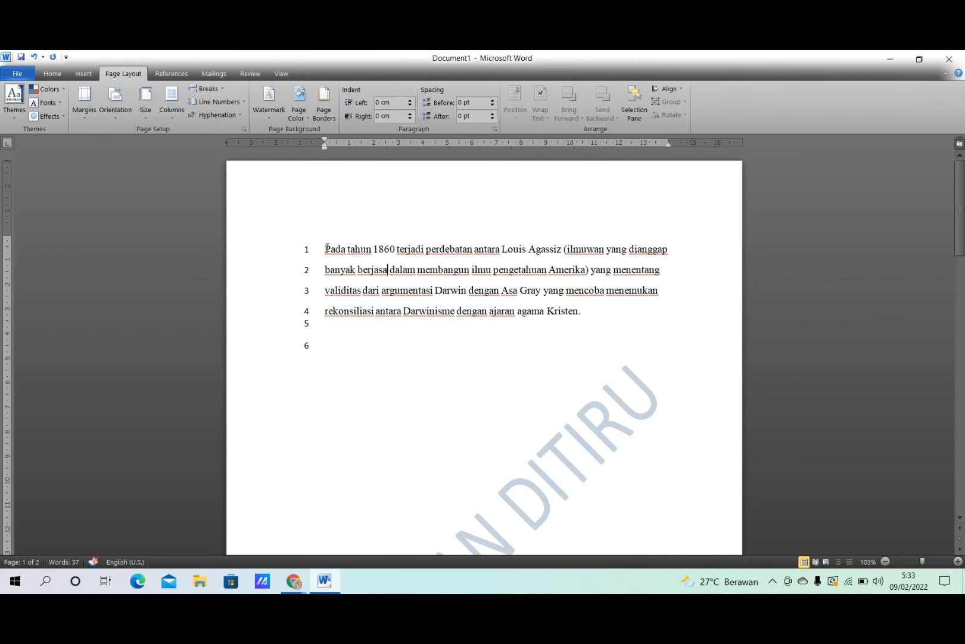
{"action": "left_click", "coordinate": [217, 102]}
{"action": "left_click", "coordinate": [231, 117]}
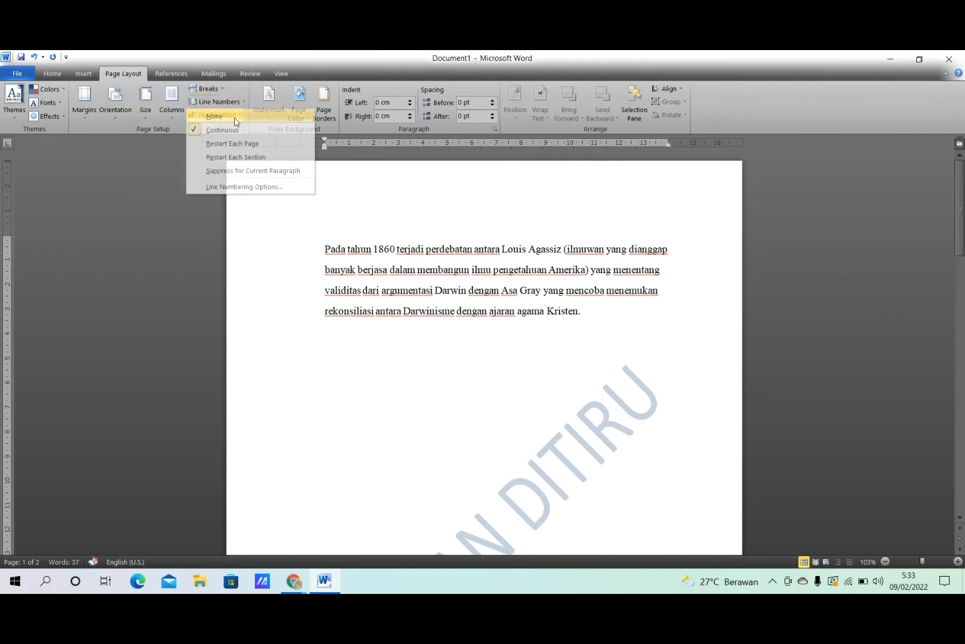
- Select the paragraph's first two lines and set the spacing before the paragraph to 24 pt
{"action": "left_click_drag", "start_coordinate": [325, 249], "coordinate": [663, 269]}
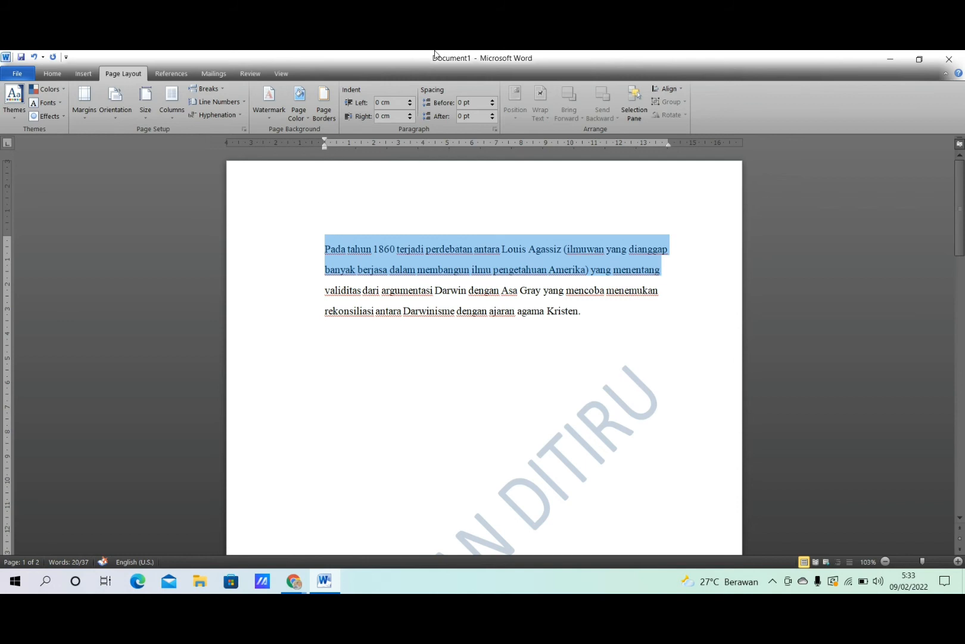
{"action": "left_click", "coordinate": [492, 100]}
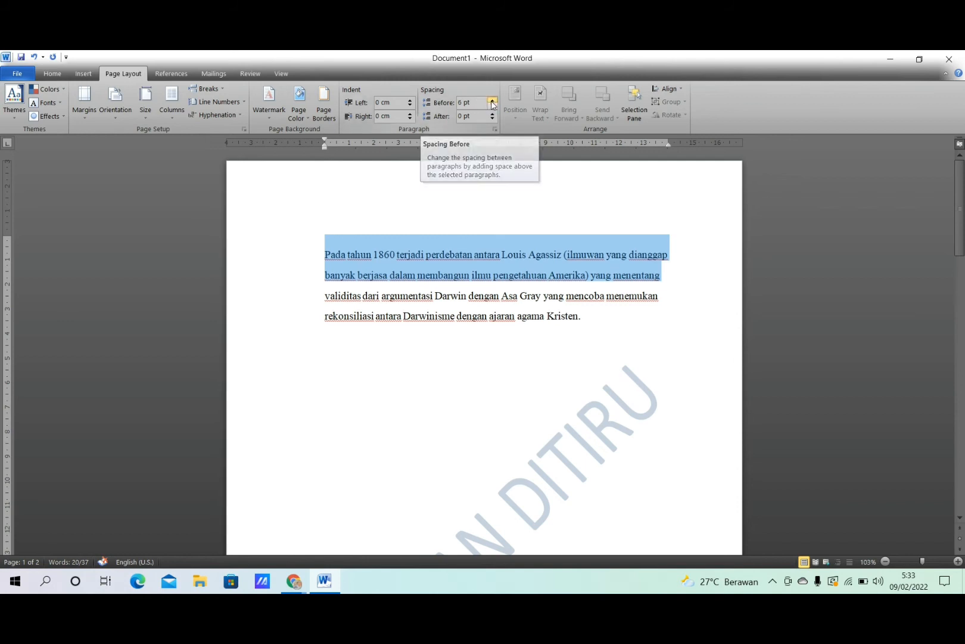
{"action": "left_click", "coordinate": [492, 101]}
{"action": "left_click", "coordinate": [493, 102]}
{"action": "left_click", "coordinate": [492, 101]}
{"action": "left_click", "coordinate": [492, 101]}
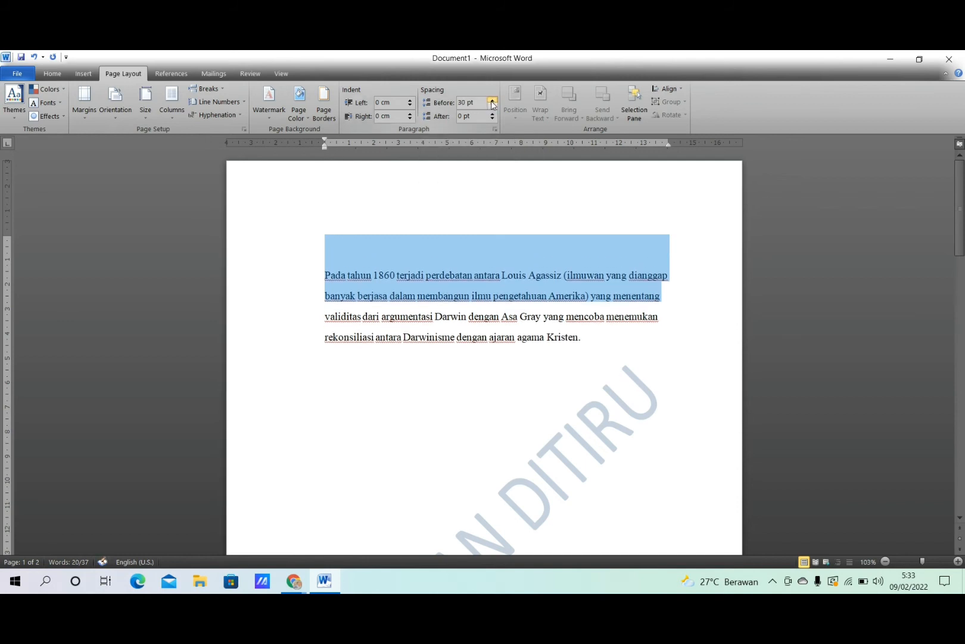
{"action": "left_click", "coordinate": [492, 106]}
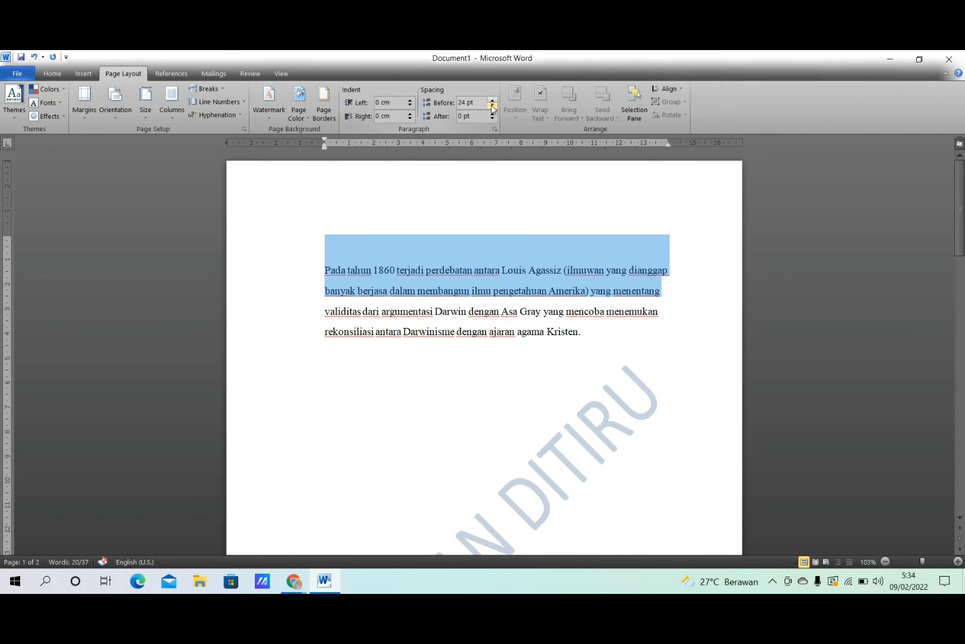
- Raise the spacing after the paragraph to 42 pt, reduce it to 18 pt, and deselect the text
{"action": "left_click", "coordinate": [492, 113]}
{"action": "left_click", "coordinate": [492, 114]}
{"action": "left_click", "coordinate": [492, 114]}
{"action": "left_click", "coordinate": [492, 113]}
{"action": "left_click", "coordinate": [492, 113]}
{"action": "left_click", "coordinate": [493, 113]}
{"action": "left_click", "coordinate": [492, 113]}
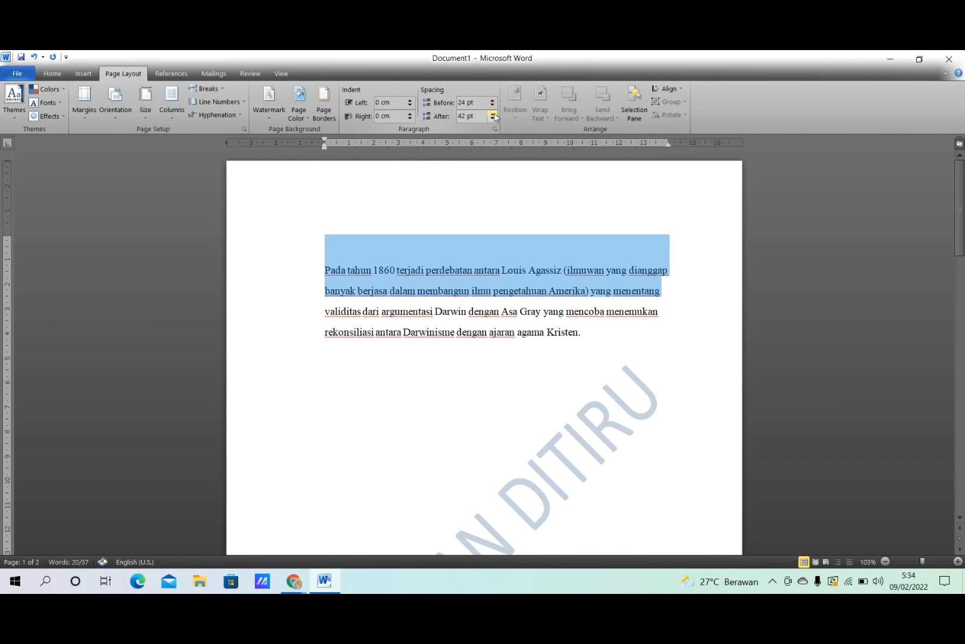
{"action": "left_click", "coordinate": [492, 118]}
{"action": "left_click", "coordinate": [492, 118]}
{"action": "left_click", "coordinate": [492, 118]}
{"action": "left_click", "coordinate": [492, 118]}
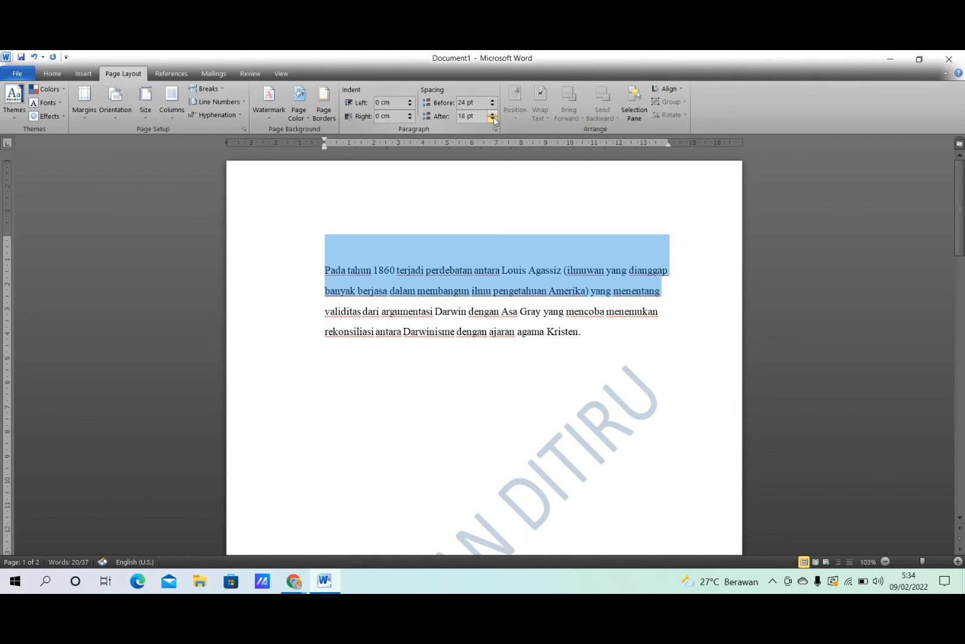
{"action": "left_click", "coordinate": [597, 343]}
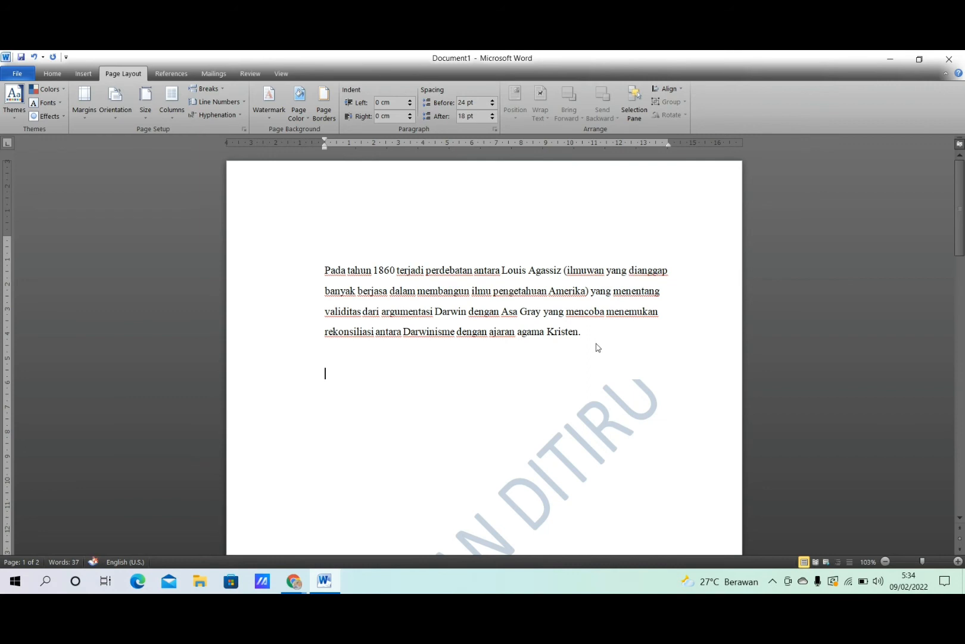
- Set the spacing before the empty paragraph below the text to 42 pt
{"action": "left_click", "coordinate": [493, 100]}
{"action": "left_click", "coordinate": [492, 100]}
{"action": "left_click", "coordinate": [492, 99]}
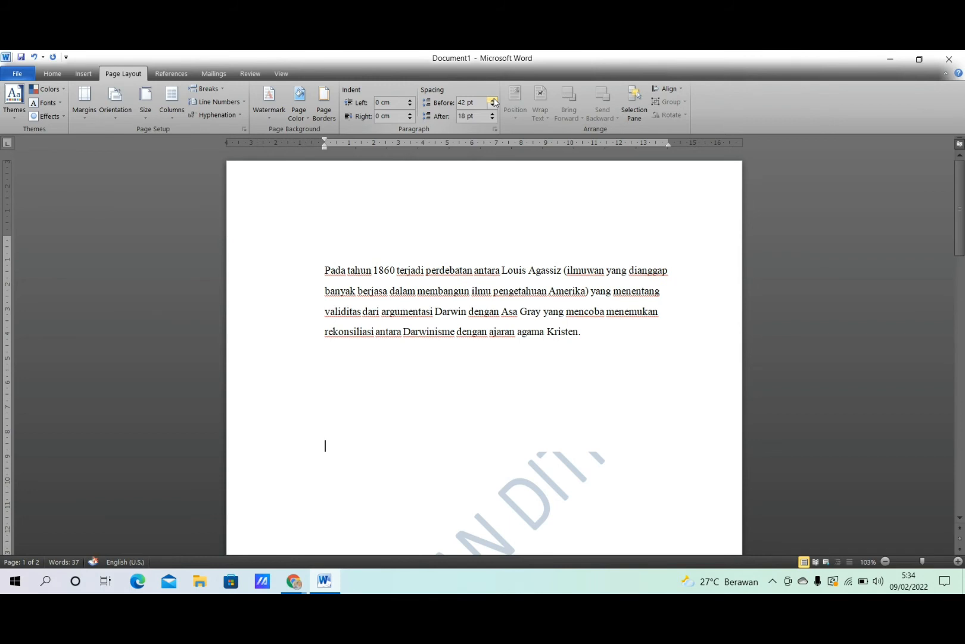
{"action": "key", "text": "BackSpace"}
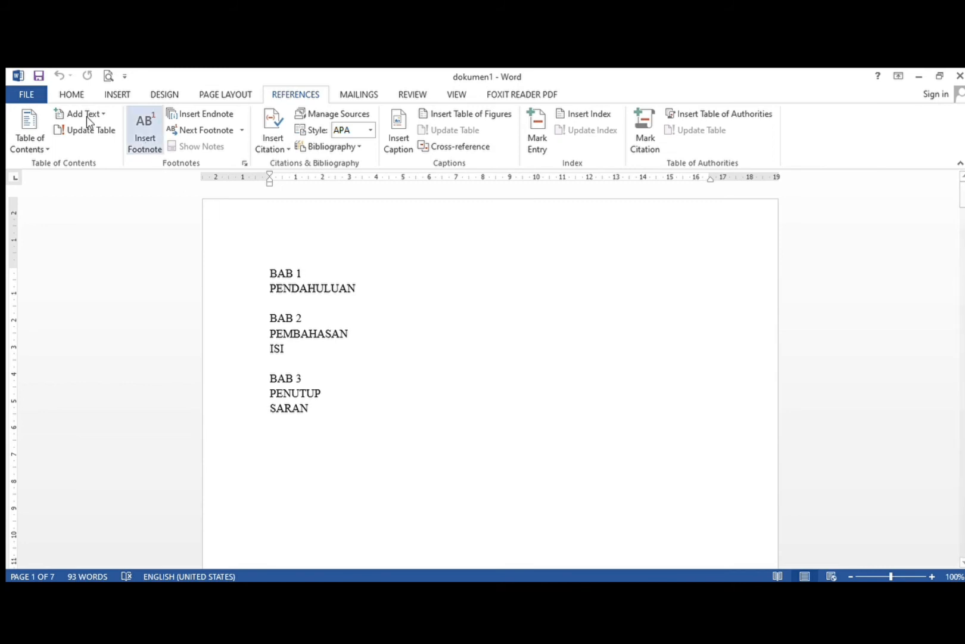
- Add BAB 1 to the table of contents as a level 1 entry and PENDAHULUAN as a level 2 entry
{"action": "left_click_drag", "start_coordinate": [301, 277], "coordinate": [273, 278]}
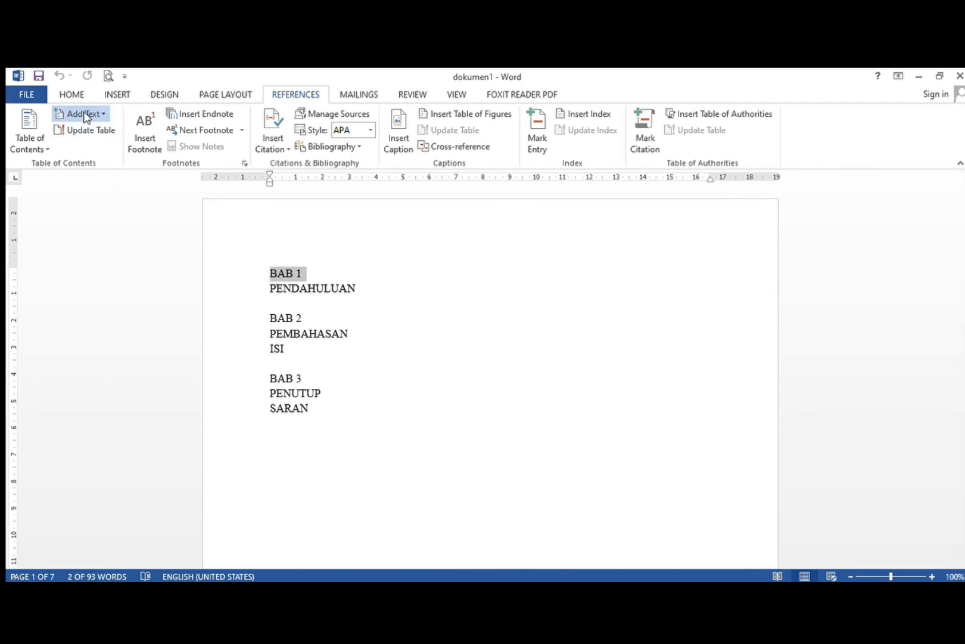
{"action": "left_click", "coordinate": [96, 148]}
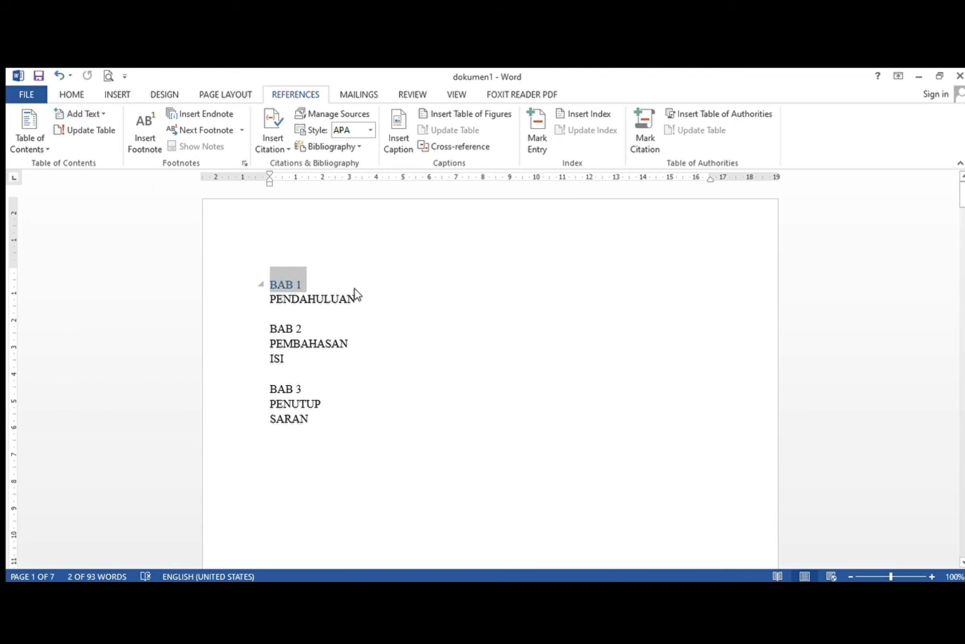
{"action": "left_click_drag", "start_coordinate": [360, 304], "coordinate": [258, 302]}
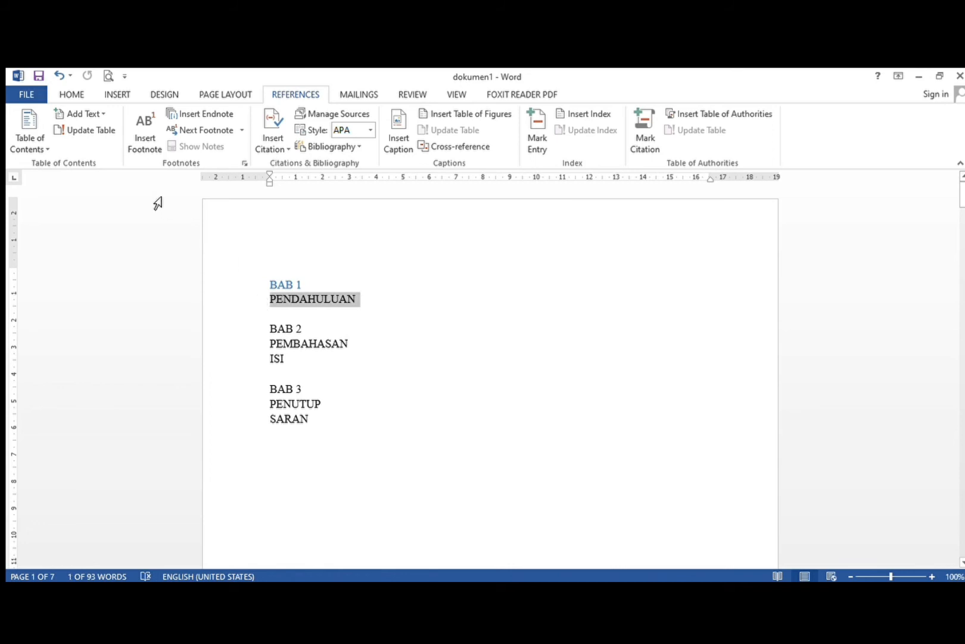
{"action": "left_click", "coordinate": [82, 111]}
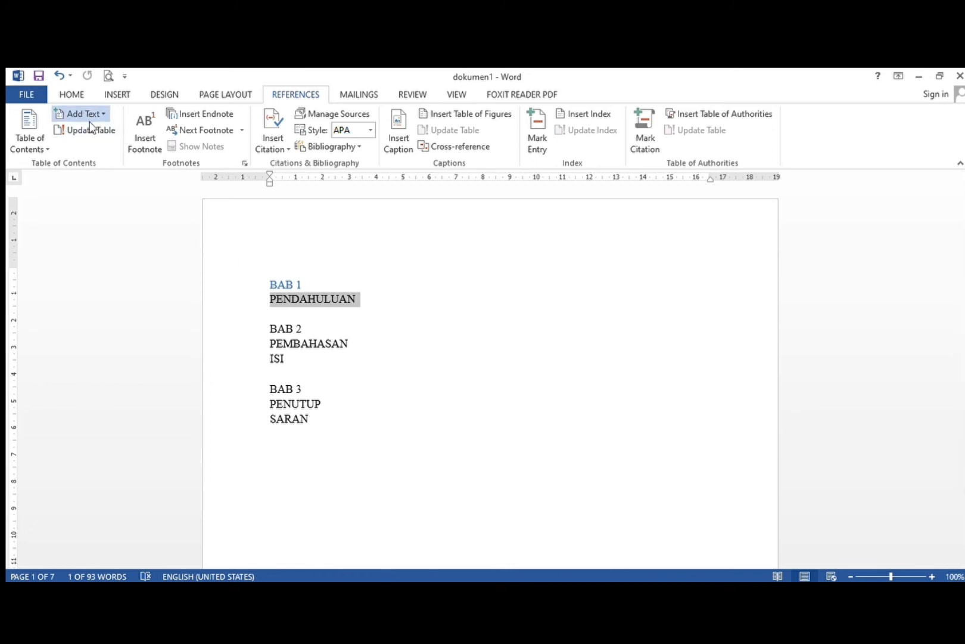
{"action": "left_click", "coordinate": [112, 163]}
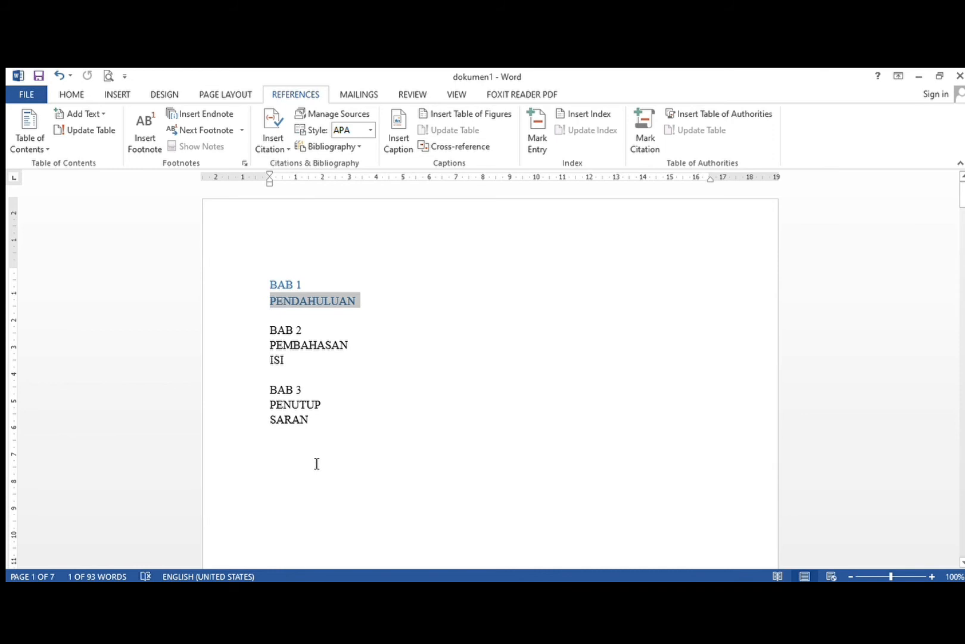
- Insert an automatic table of contents titled Contents below SARAN and update it
{"action": "left_click", "coordinate": [274, 462]}
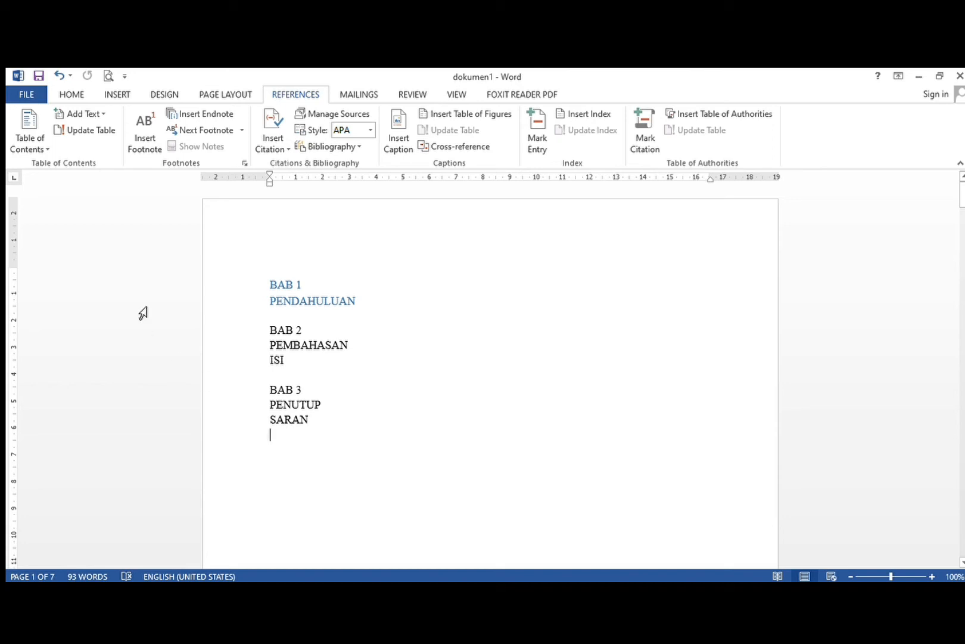
{"action": "left_click", "coordinate": [39, 147]}
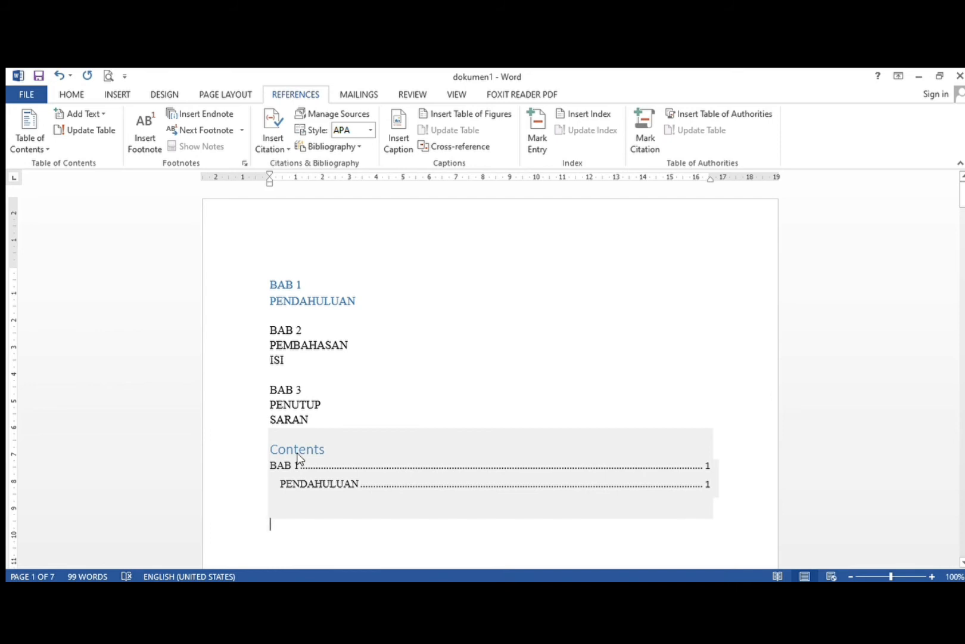
{"action": "left_click", "coordinate": [75, 127]}
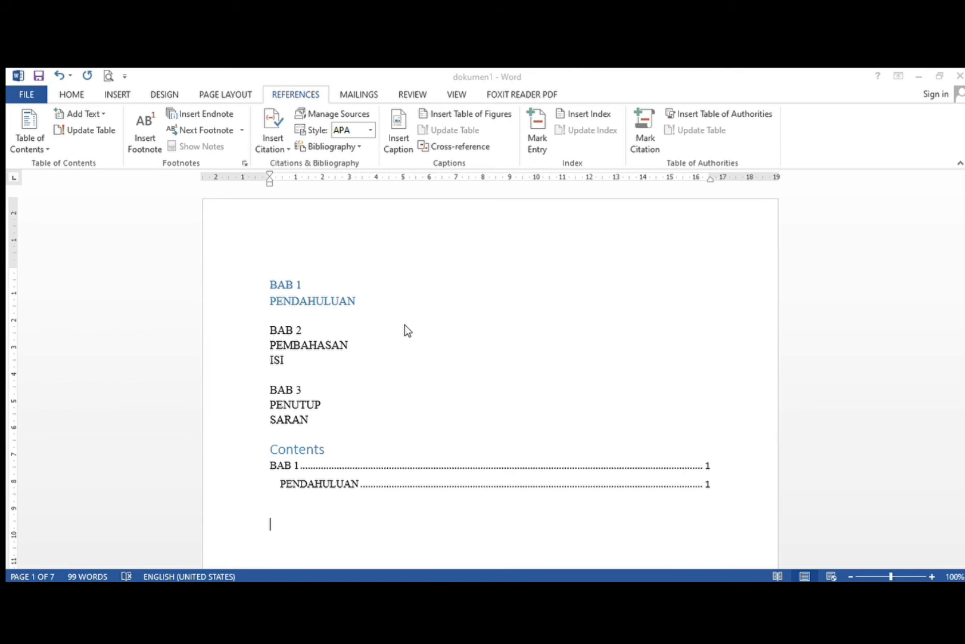
{"action": "left_click", "coordinate": [493, 352]}
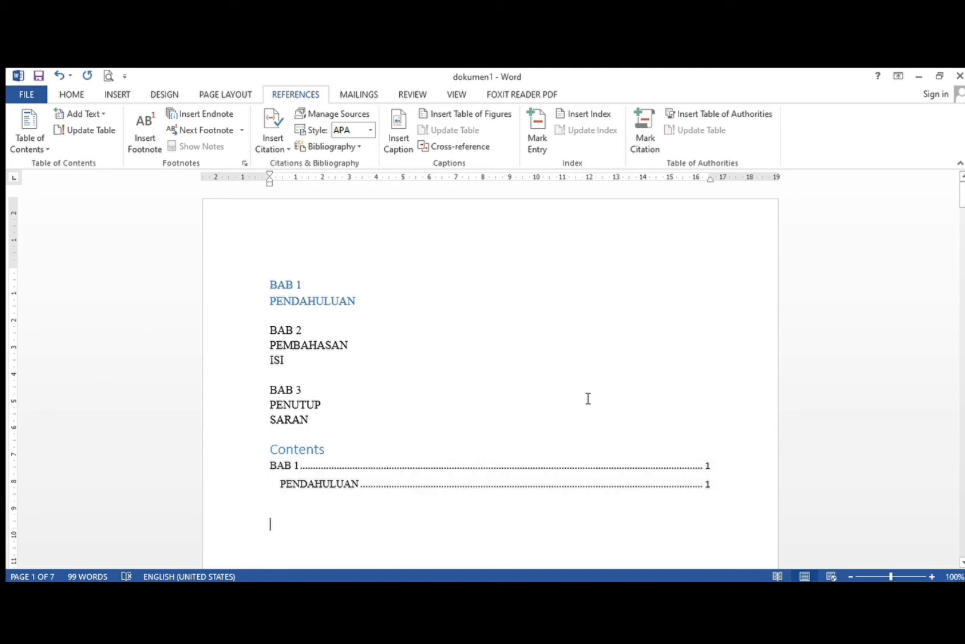
- Insert a footnote at the word "Bahasa" in the first line of the paragraph on page 2
{"action": "scroll", "coordinate": [489, 358], "scroll_direction": "down", "scroll_amount": 5}
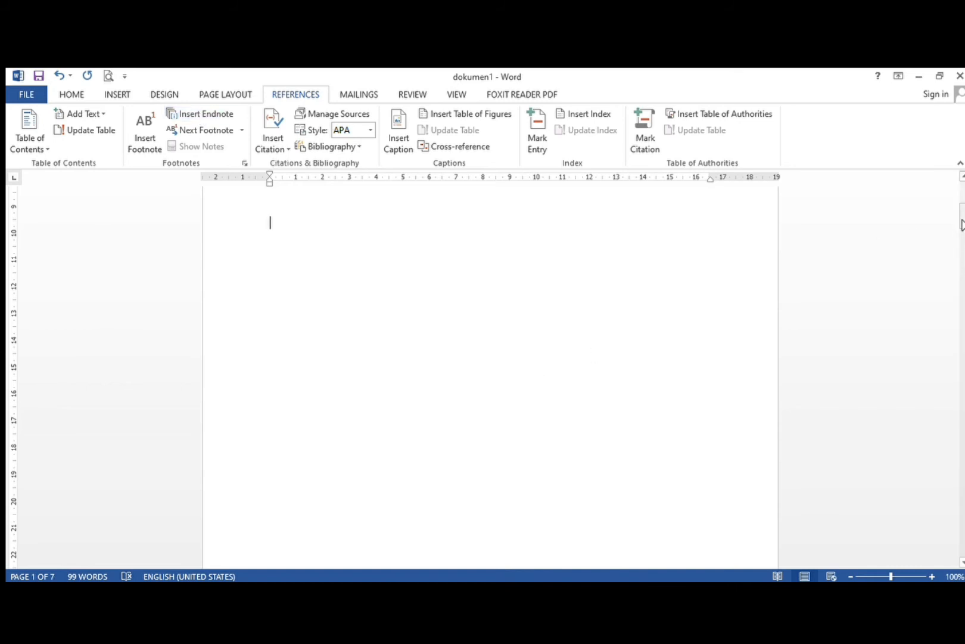
{"action": "scroll", "coordinate": [962, 226], "scroll_direction": "down", "scroll_amount": 5}
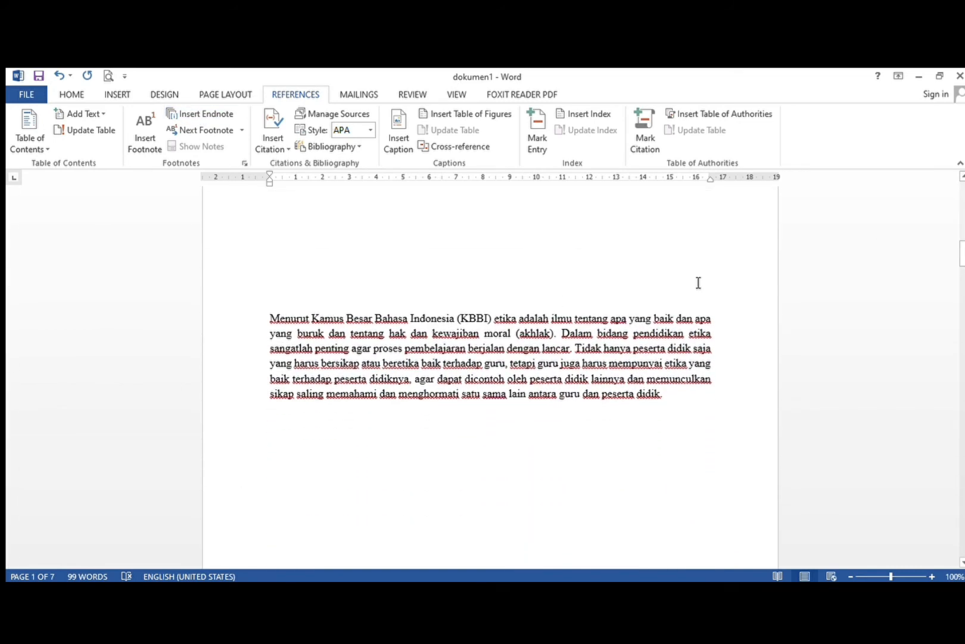
{"action": "left_click_drag", "start_coordinate": [408, 322], "coordinate": [376, 325]}
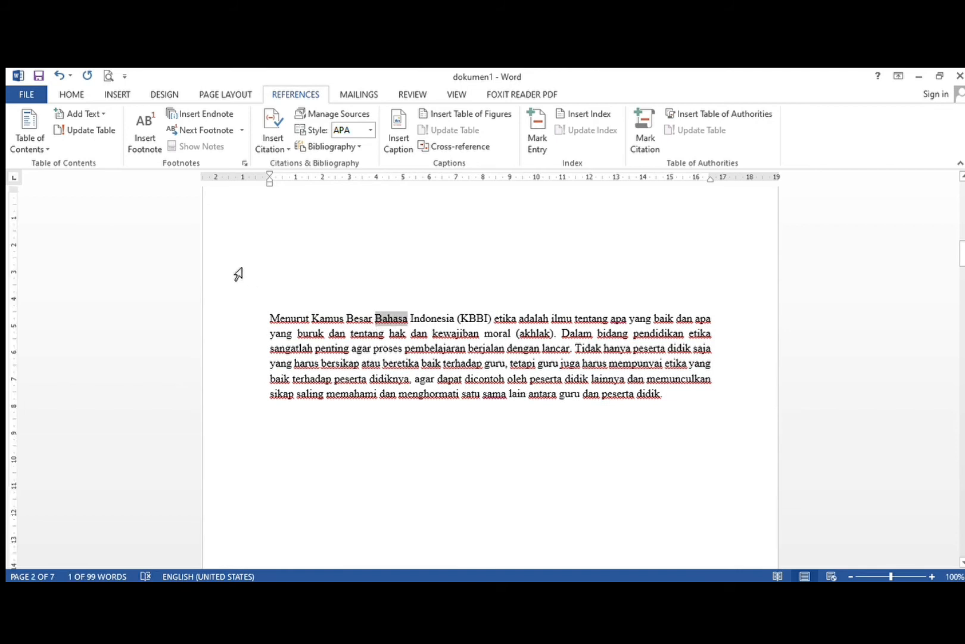
{"action": "left_click", "coordinate": [146, 145]}
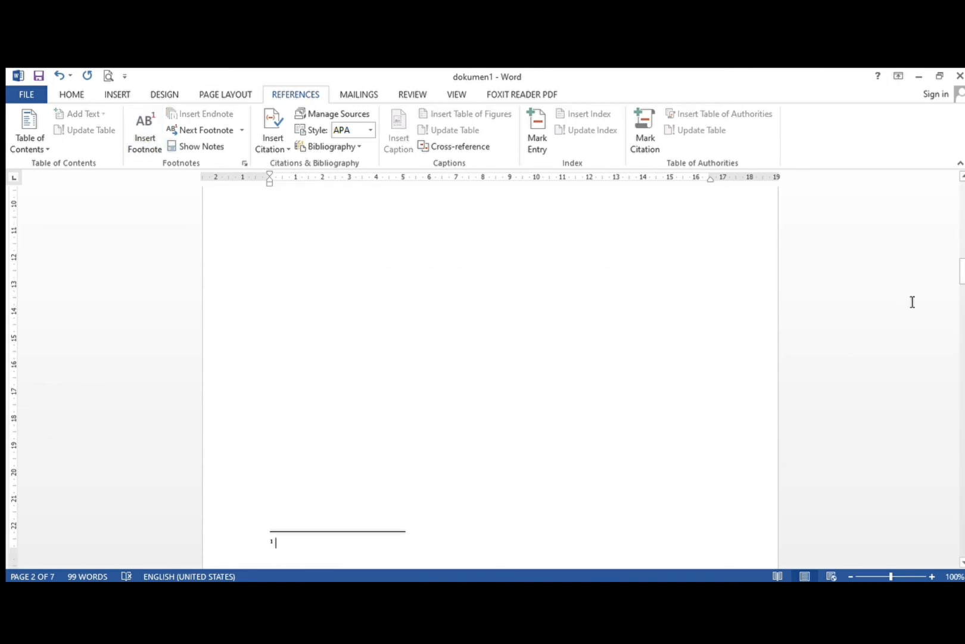
- Insert an endnote at the word "etika" in the first line of the page 2 paragraph
{"action": "mouse_move", "coordinate": [961, 276]}
{"action": "left_mouse_down"}
{"action": "mouse_move", "coordinate": [962, 286]}
{"action": "mouse_move", "coordinate": [960, 255]}
{"action": "mouse_move", "coordinate": [961, 266]}
{"action": "left_mouse_up"}
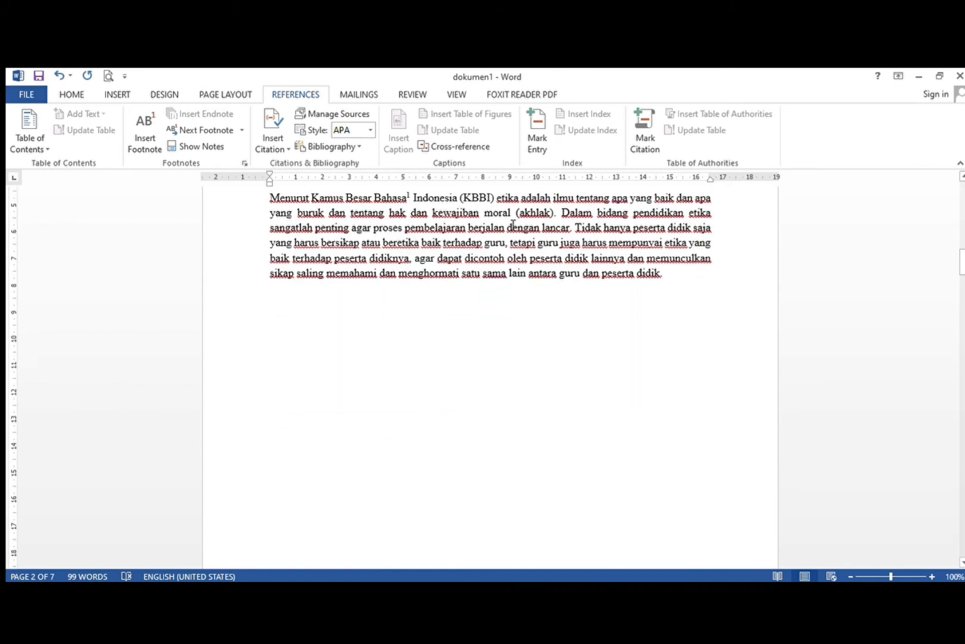
{"action": "left_click_drag", "start_coordinate": [519, 198], "coordinate": [494, 199]}
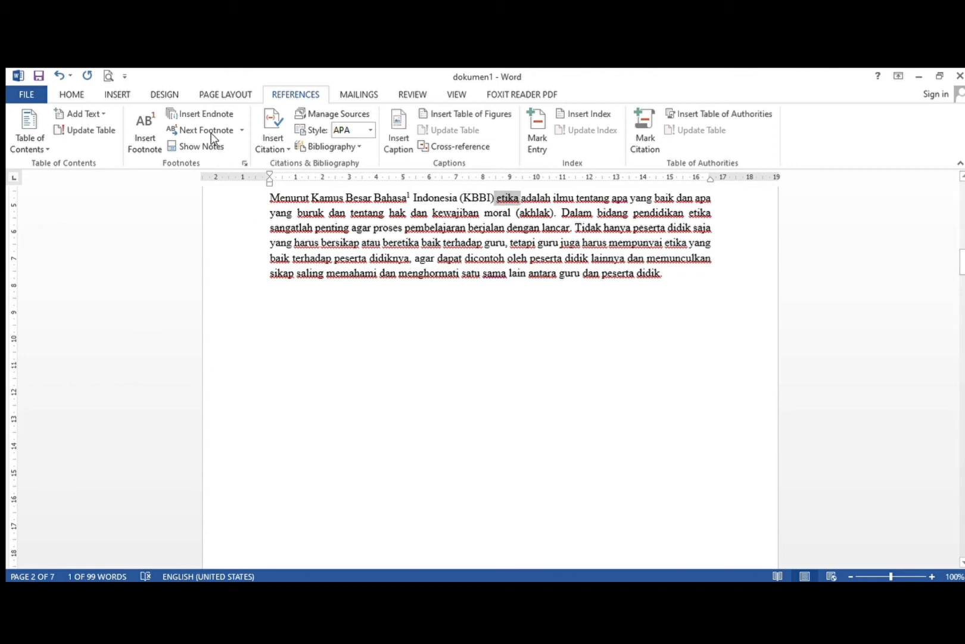
{"action": "left_click", "coordinate": [198, 115]}
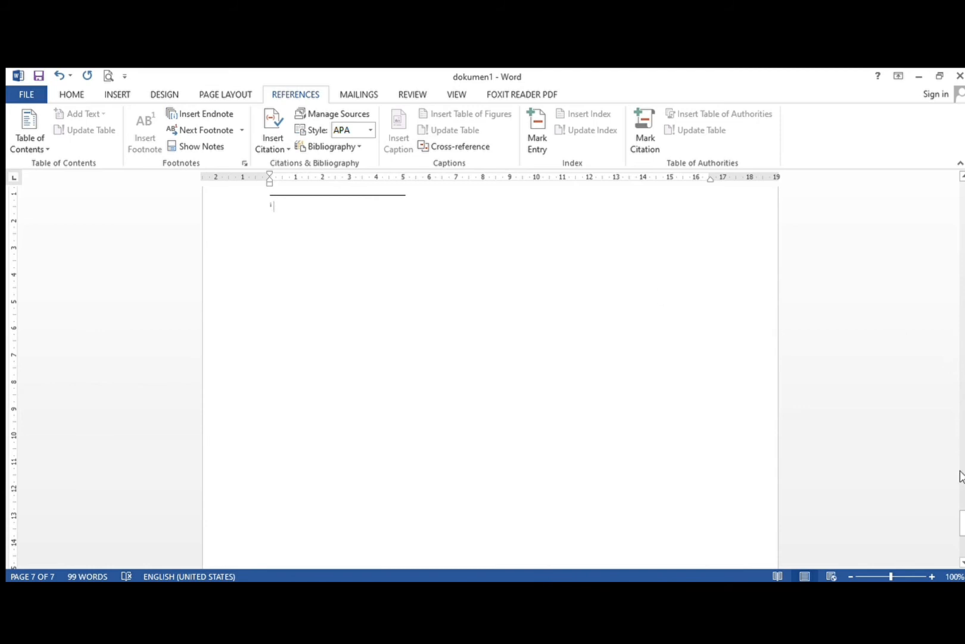
- View the source manager from the start of page 3, close it, and insert a Bibliography block there
{"action": "left_click_drag", "start_coordinate": [962, 519], "coordinate": [962, 299]}
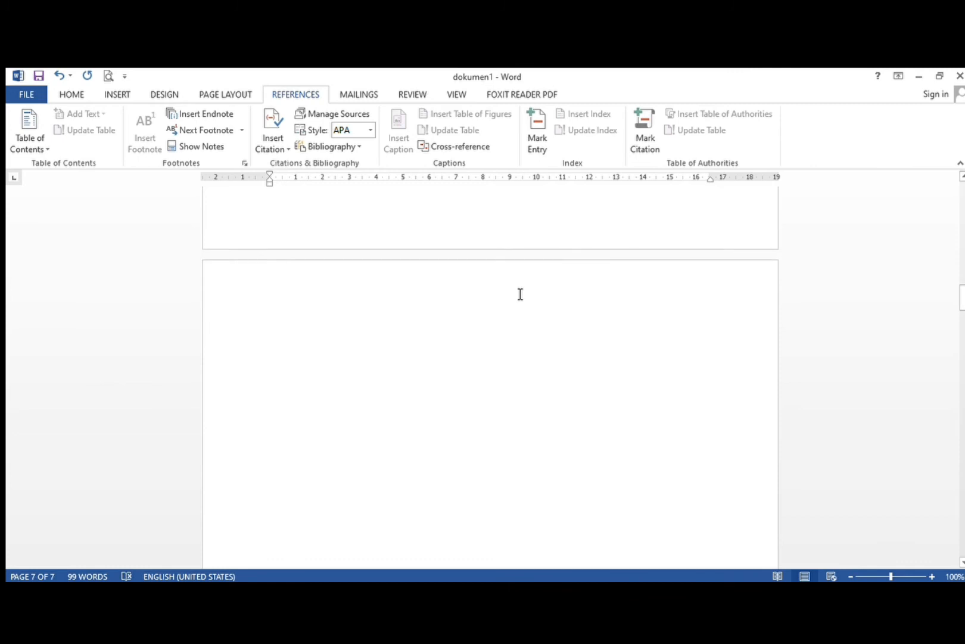
{"action": "left_click", "coordinate": [298, 377]}
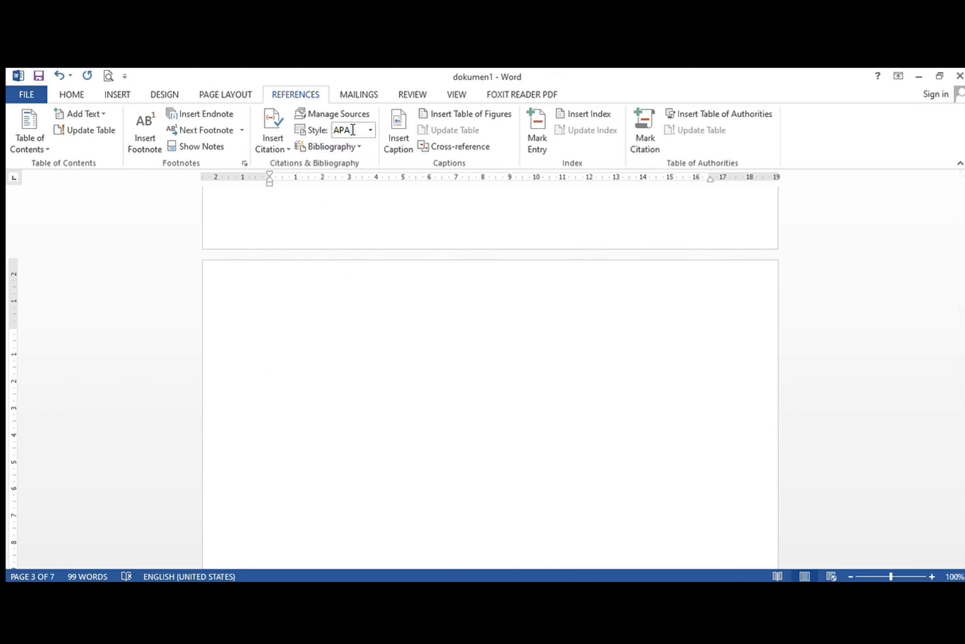
{"action": "left_click", "coordinate": [317, 118]}
{"action": "left_click", "coordinate": [765, 474]}
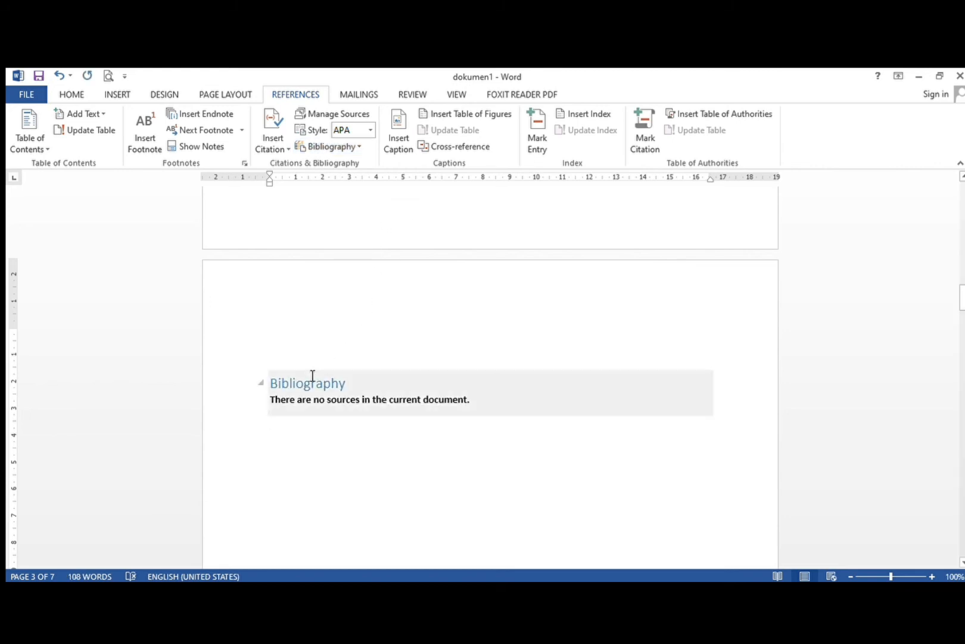
- Insert a second Bibliography block directly below the first one on page 3
{"action": "key", "text": "Down"}
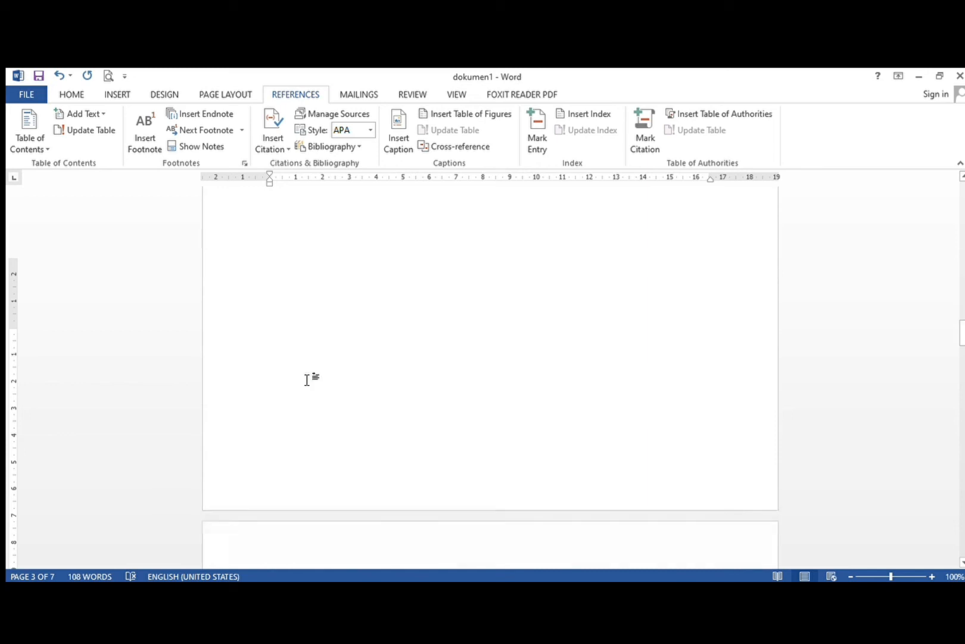
{"action": "key", "text": "Up"}
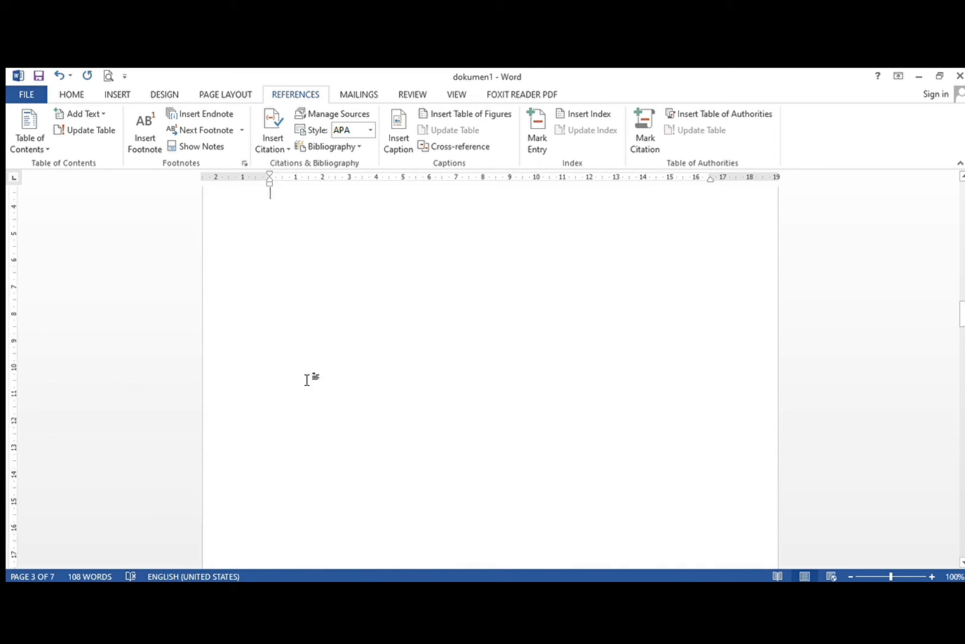
{"action": "scroll", "coordinate": [961, 314], "scroll_direction": "up", "scroll_amount": 4}
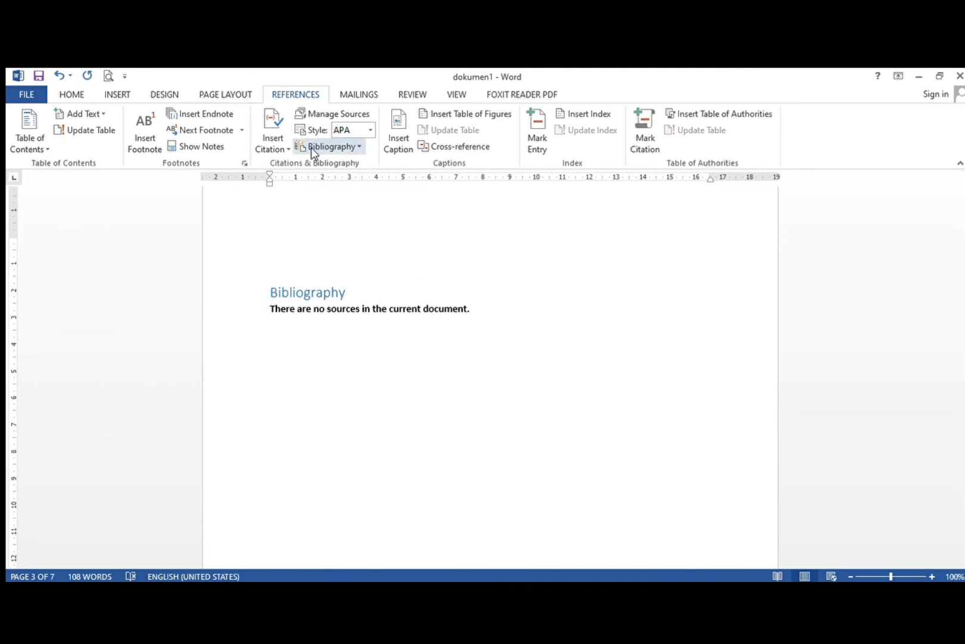
{"action": "left_click", "coordinate": [389, 229]}
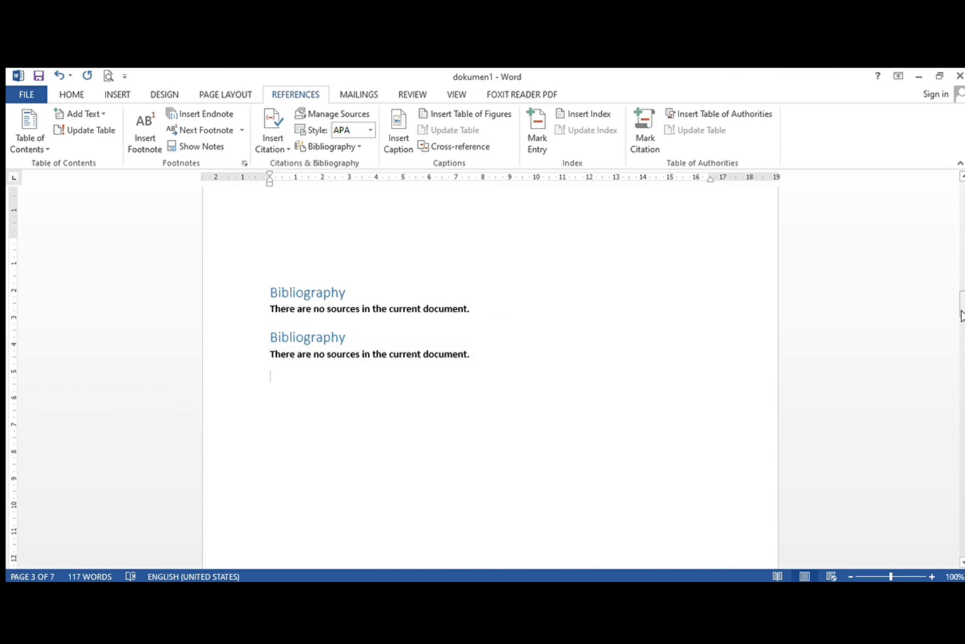
- Insert the OKKAGATI 2021 picture from file at the start of page 4
{"action": "left_click_drag", "start_coordinate": [962, 313], "coordinate": [962, 350]}
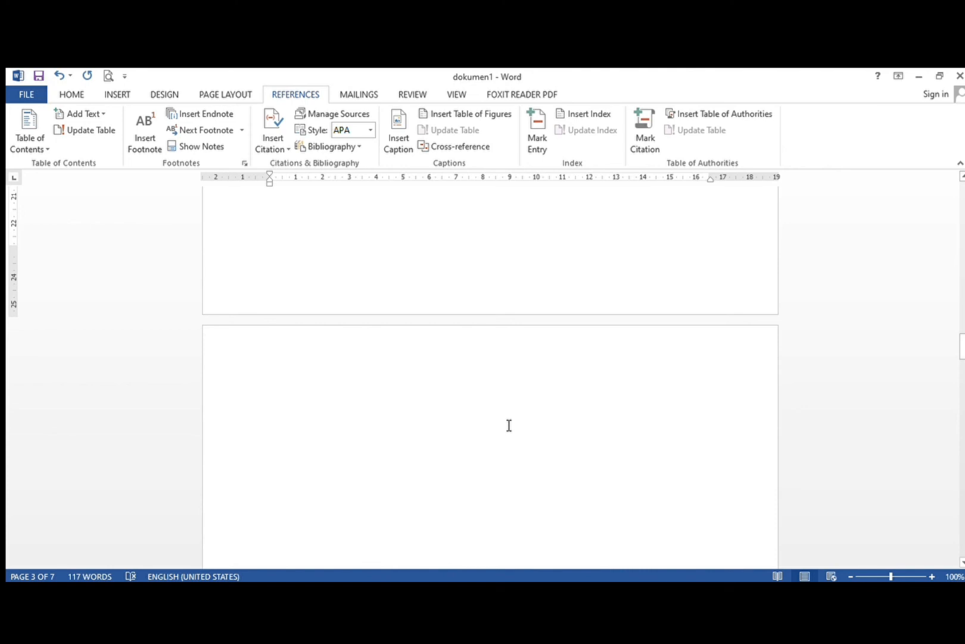
{"action": "left_click", "coordinate": [291, 443]}
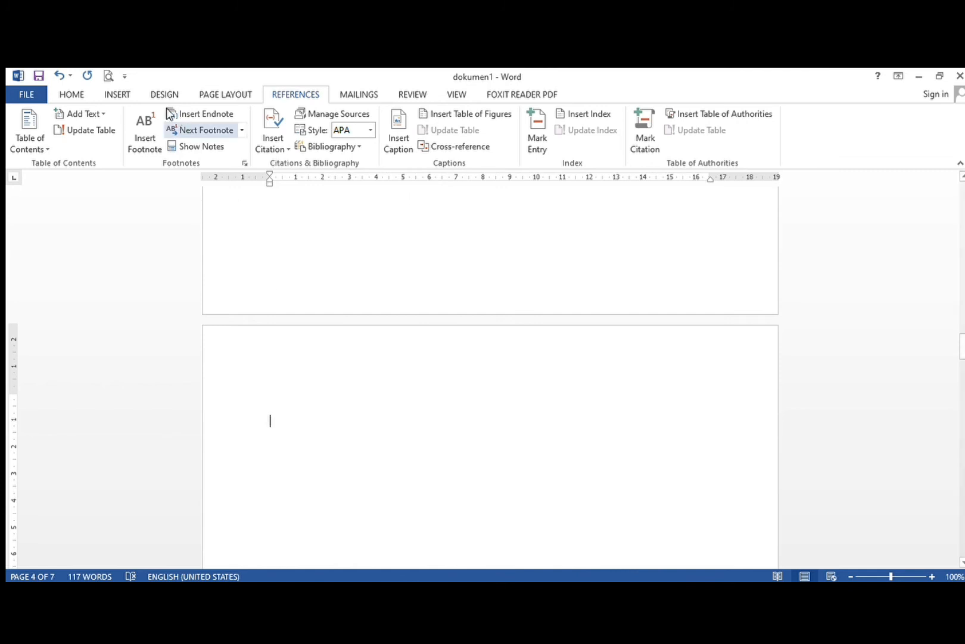
{"action": "left_click", "coordinate": [118, 93]}
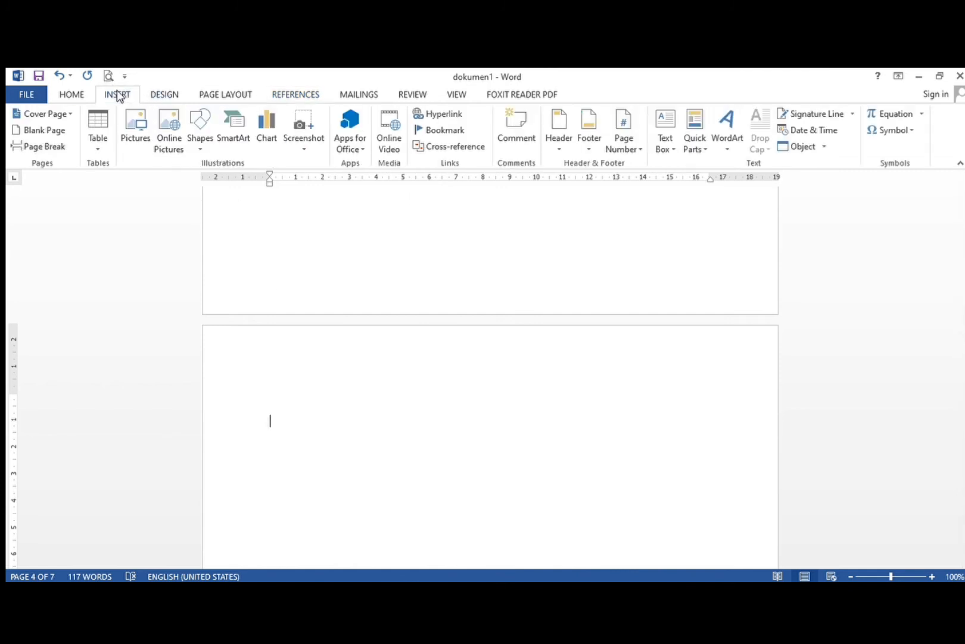
{"action": "left_click", "coordinate": [133, 137]}
{"action": "left_click", "coordinate": [351, 382]}
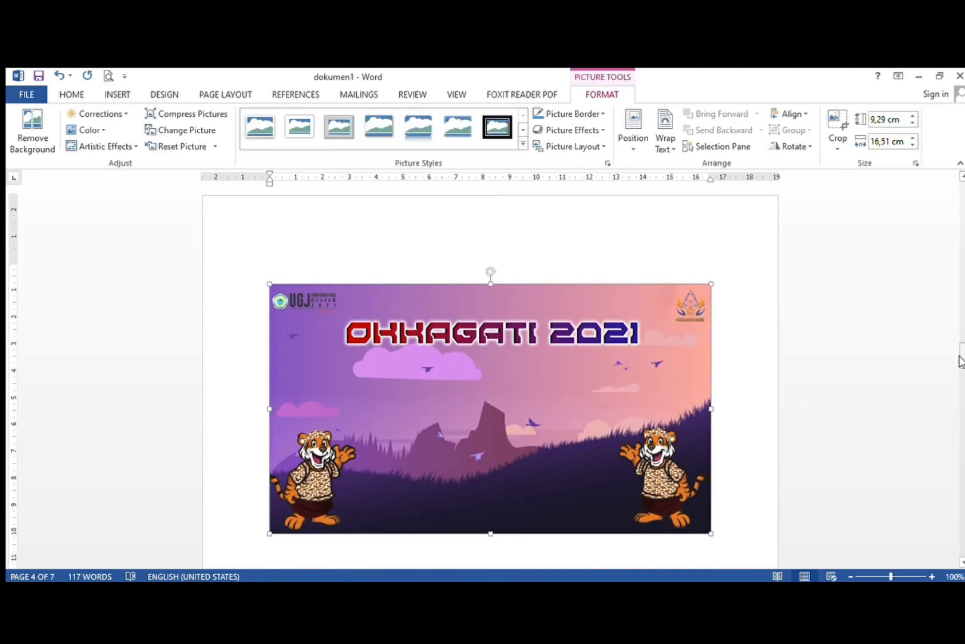
- Add the caption "gambar 1 okkagati" below the OKKAGATI 2021 picture and start a new line under it
{"action": "left_click", "coordinate": [288, 96]}
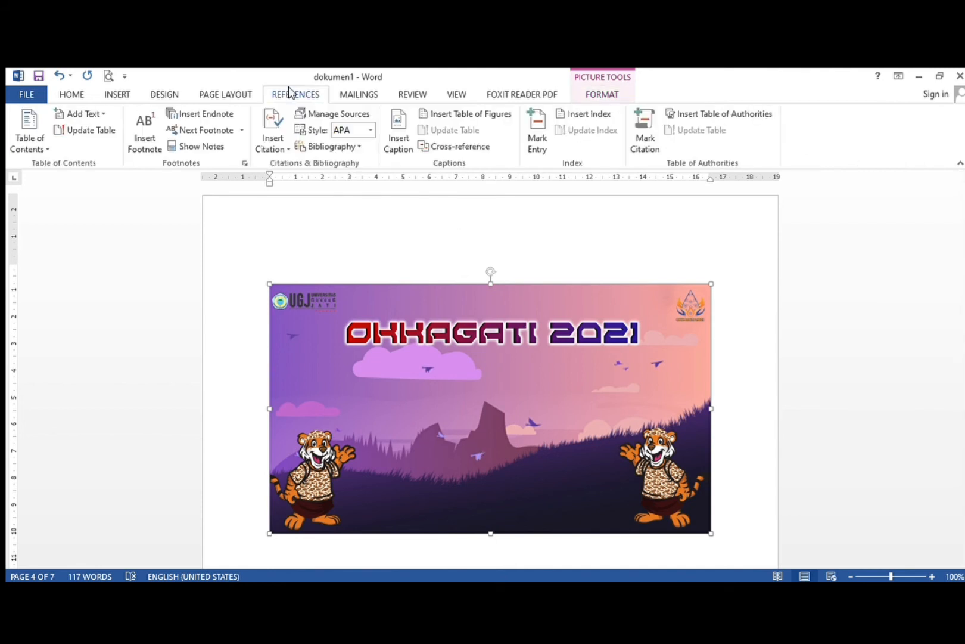
{"action": "left_click", "coordinate": [398, 146]}
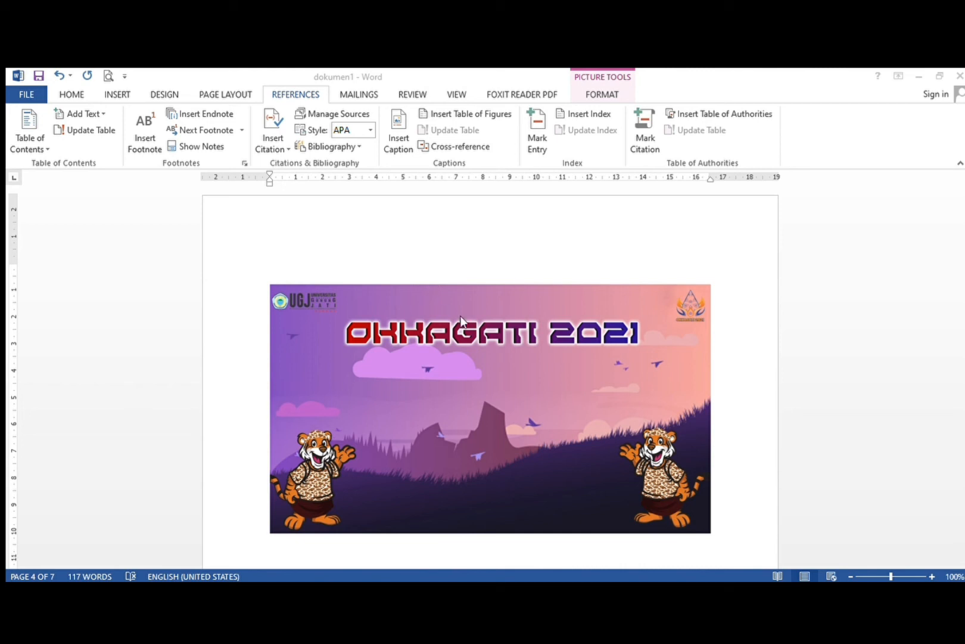
{"action": "left_click", "coordinate": [503, 386]}
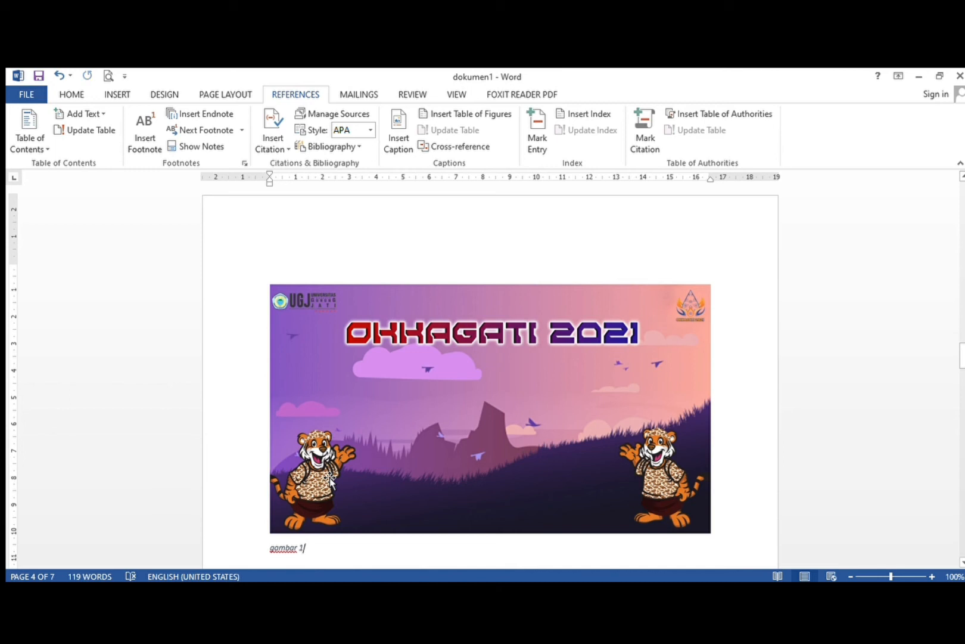
{"action": "type", "text": "okkagati"}
{"action": "key", "text": "Return"}
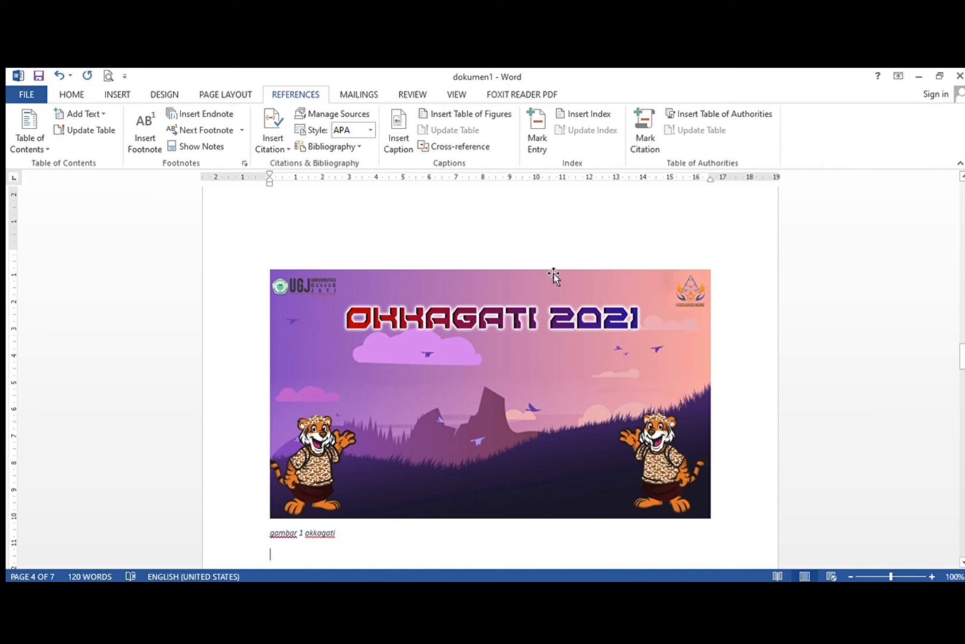
- Insert a table of figures with the gambar captions on the line below the picture's caption
{"action": "left_click", "coordinate": [469, 113]}
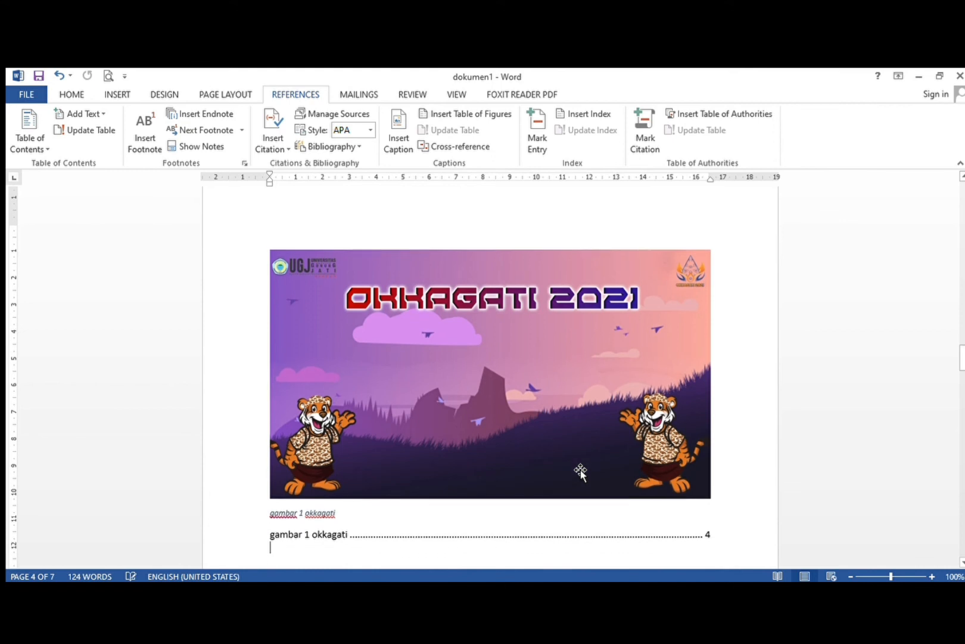
{"action": "scroll", "coordinate": [962, 365], "scroll_direction": "down", "scroll_amount": 5}
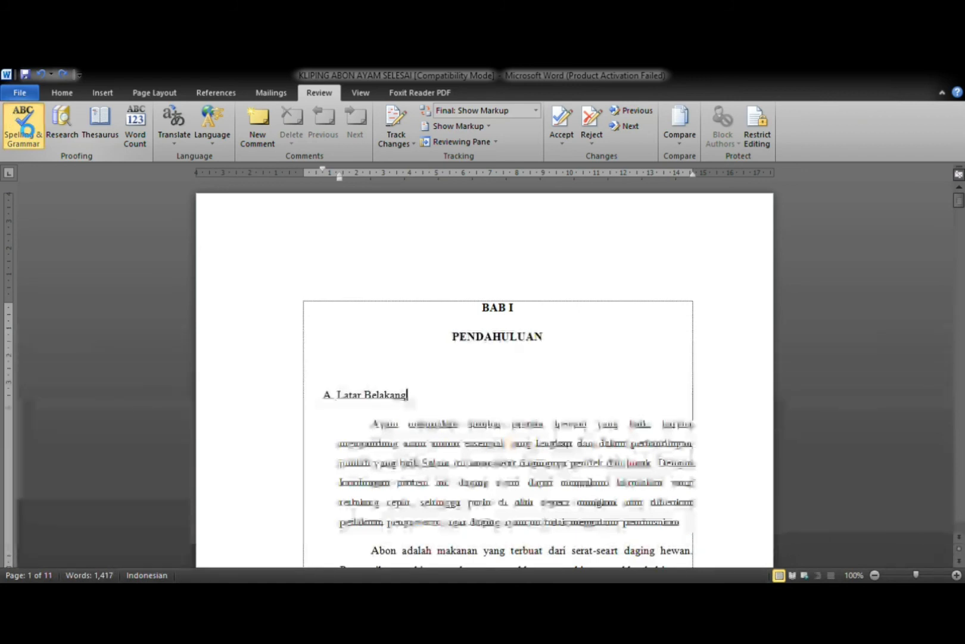
- Run the spelling and grammar check on the document and look up the word "Ayam" in the thesaurus
{"action": "left_click", "coordinate": [17, 124]}
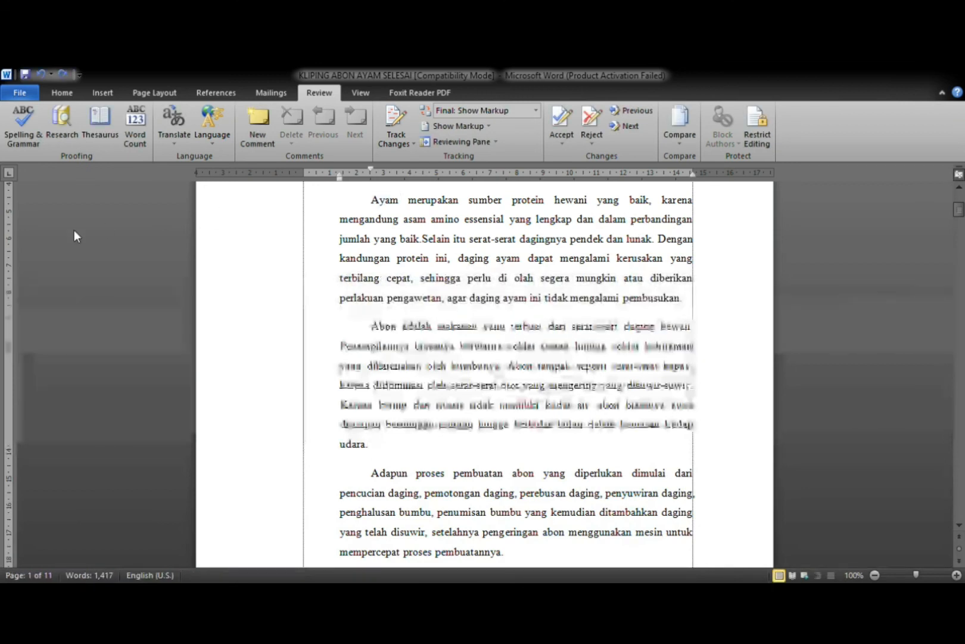
{"action": "left_click", "coordinate": [99, 128]}
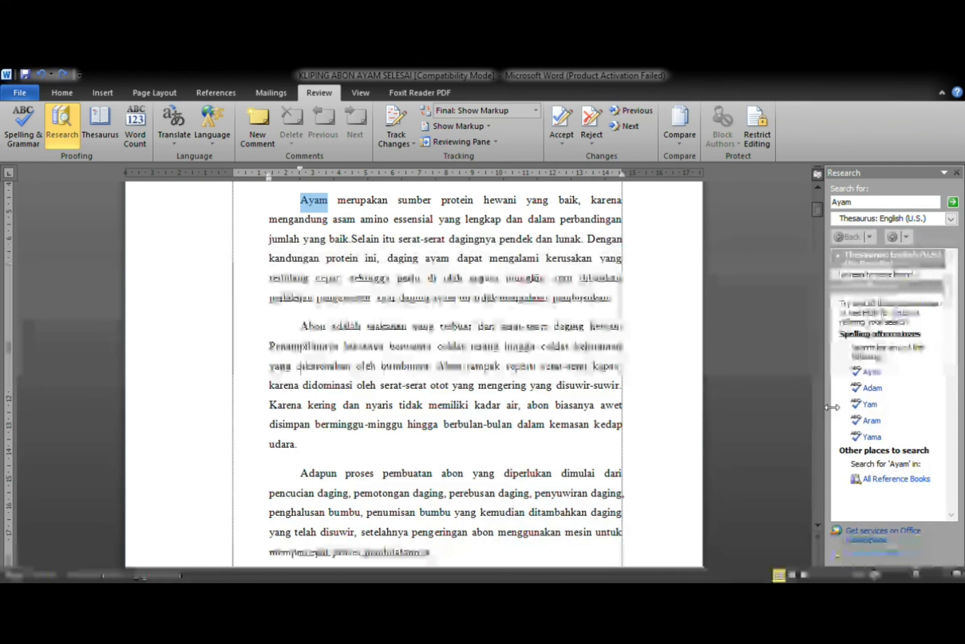
{"action": "left_click", "coordinate": [957, 173]}
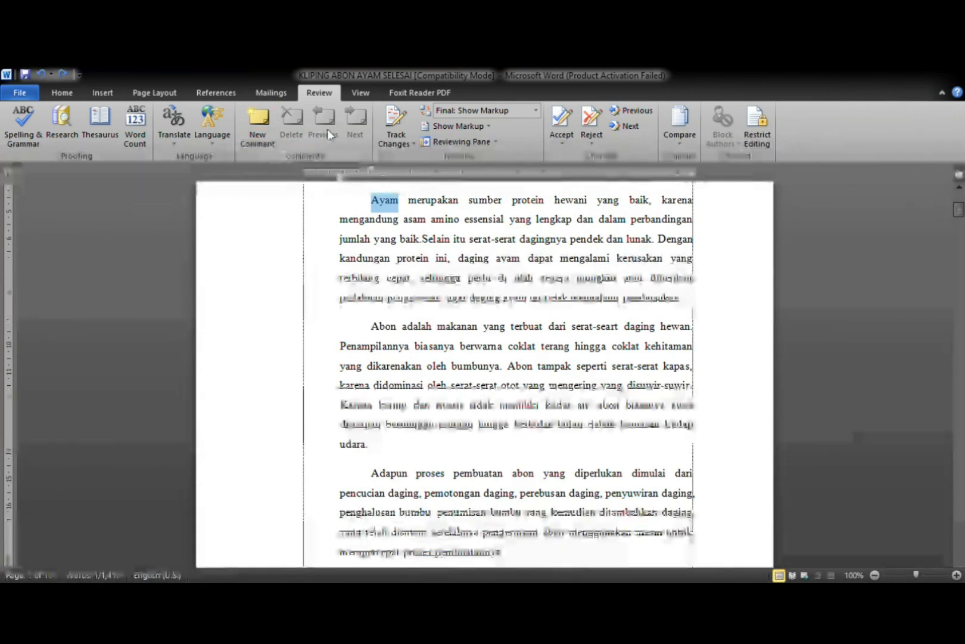
- Attach a new comment to the word "Ayam" in the first paragraph, leaving the comment text empty after a trial entry
{"action": "left_click", "coordinate": [272, 133]}
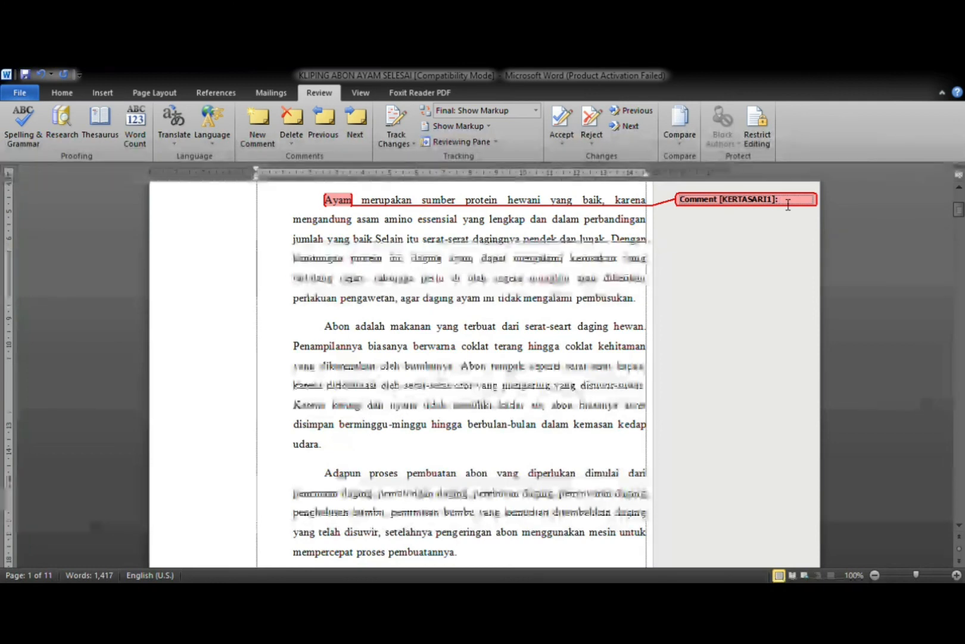
{"action": "type", "text": "rg"}
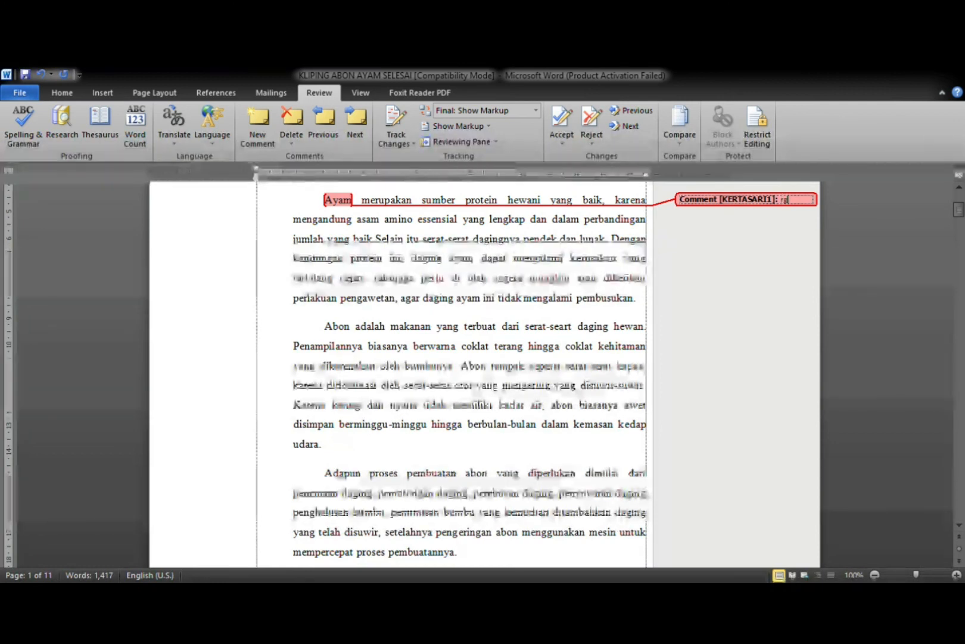
{"action": "key", "text": "BackSpace"}
{"action": "key", "text": "BackSpace"}
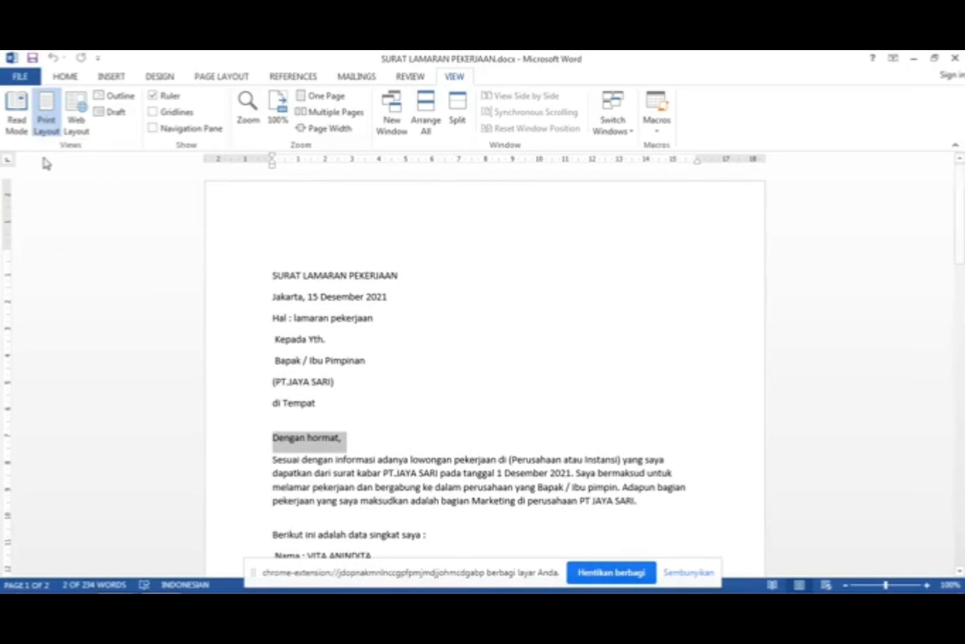
- View the SURAT LAMARAN PEKERJAAN letter in Read Mode and in Web Layout, dismissing the screen-sharing notice
{"action": "left_click", "coordinate": [16, 121]}
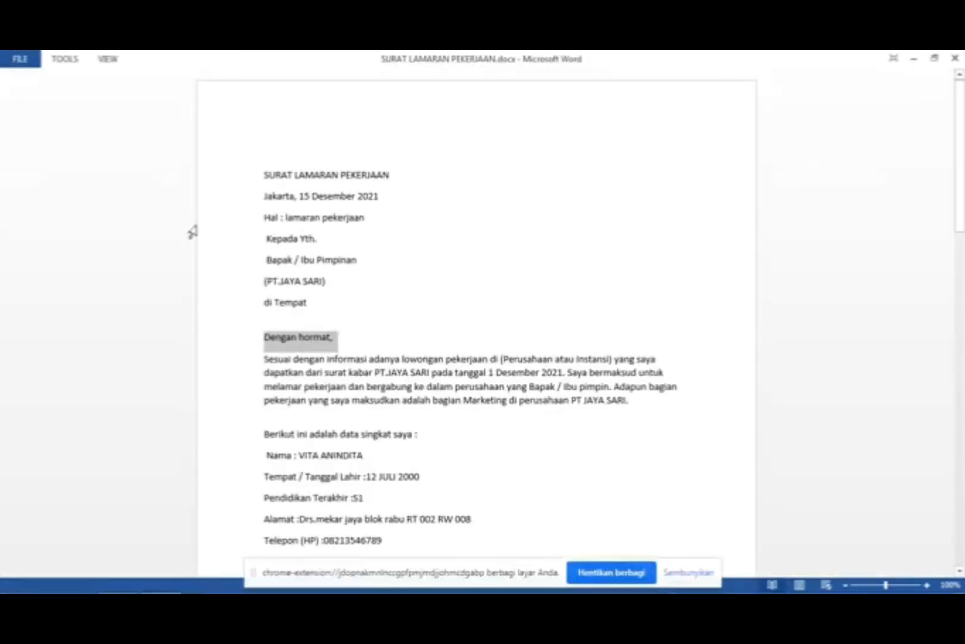
{"action": "left_click", "coordinate": [561, 346]}
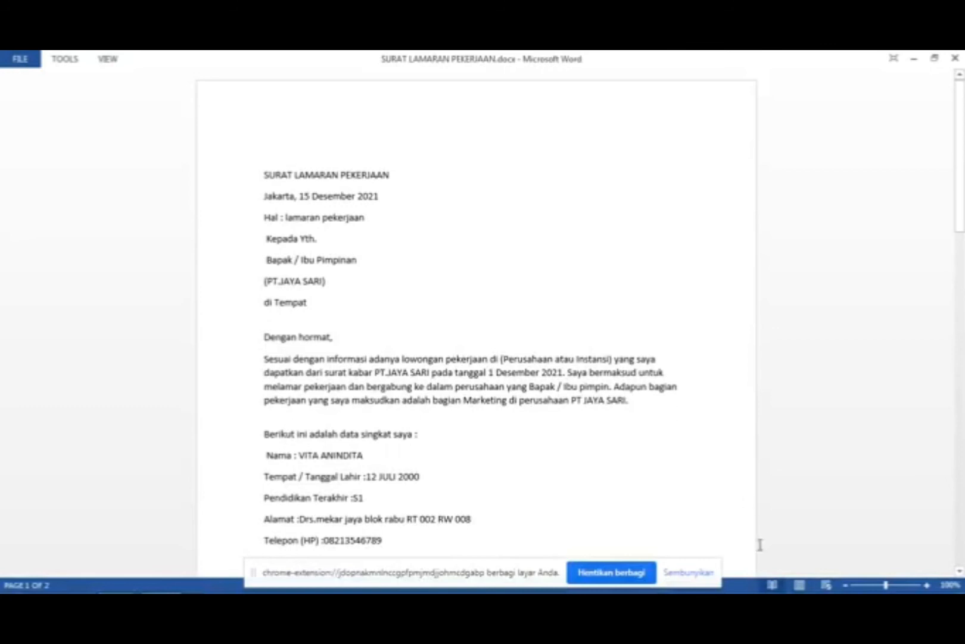
{"action": "left_click", "coordinate": [801, 586]}
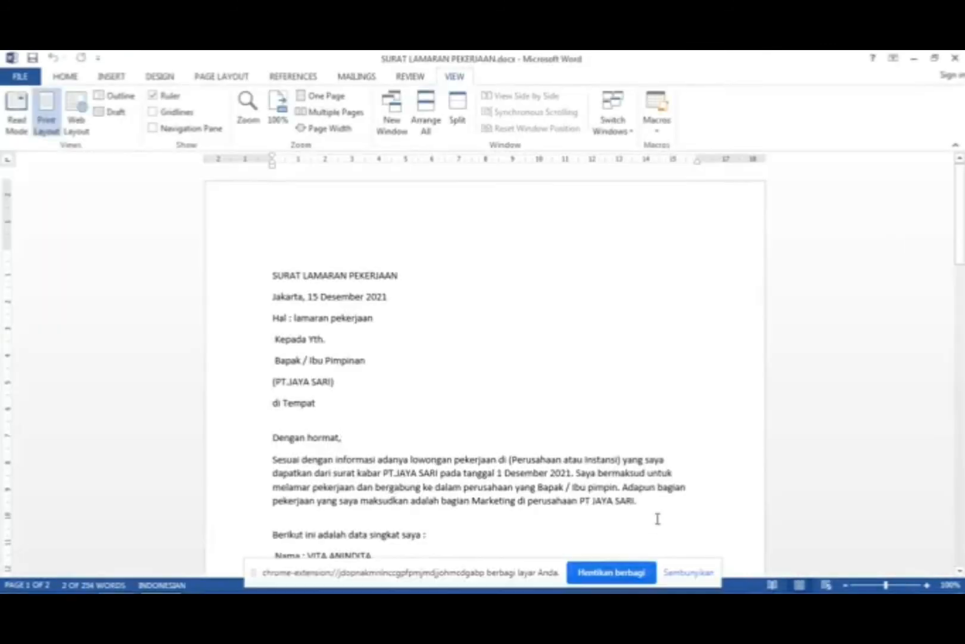
{"action": "left_click", "coordinate": [679, 574]}
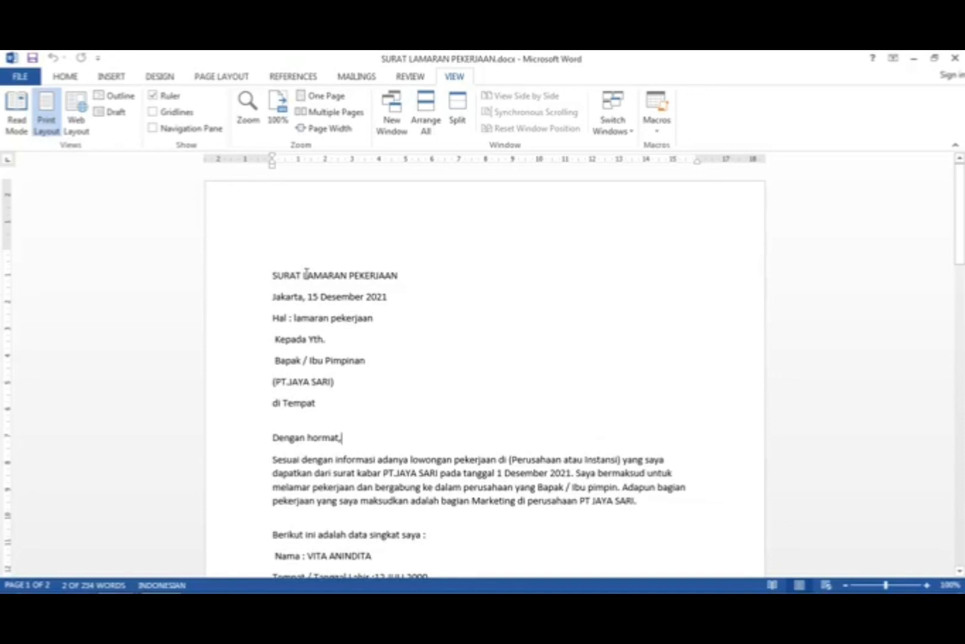
{"action": "left_click", "coordinate": [82, 125]}
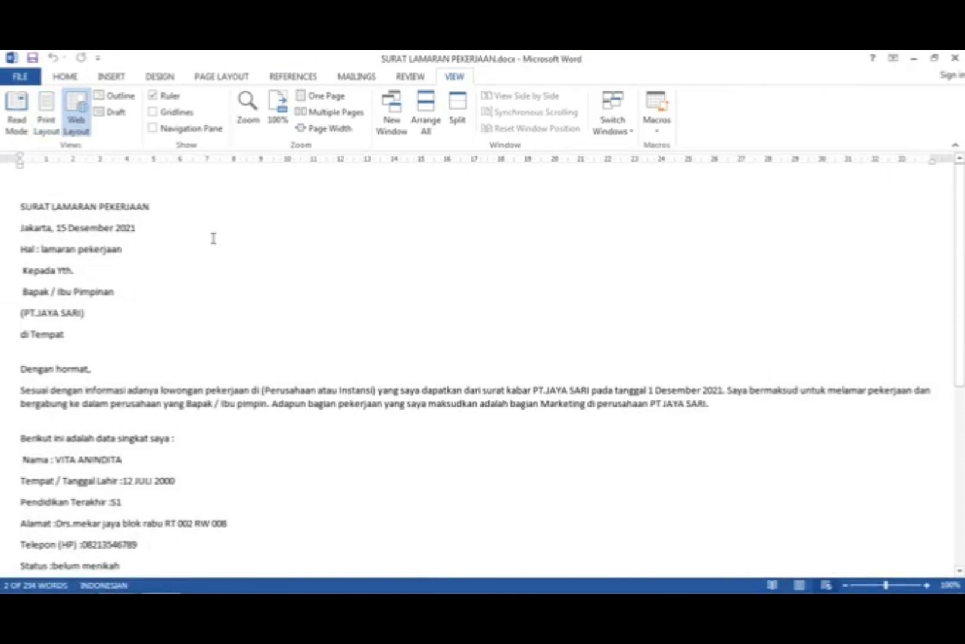
- Set the paragraph beginning "Sesuai dengan informasi" to Level 2 in Outline view, and switch the letter to Draft view
{"action": "left_click", "coordinate": [114, 96]}
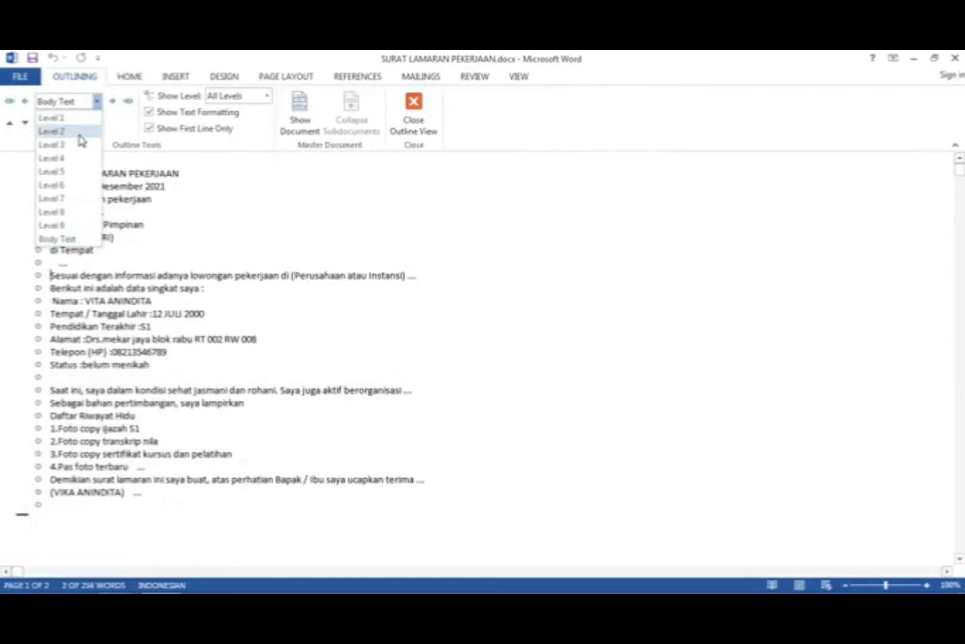
{"action": "left_click", "coordinate": [82, 141]}
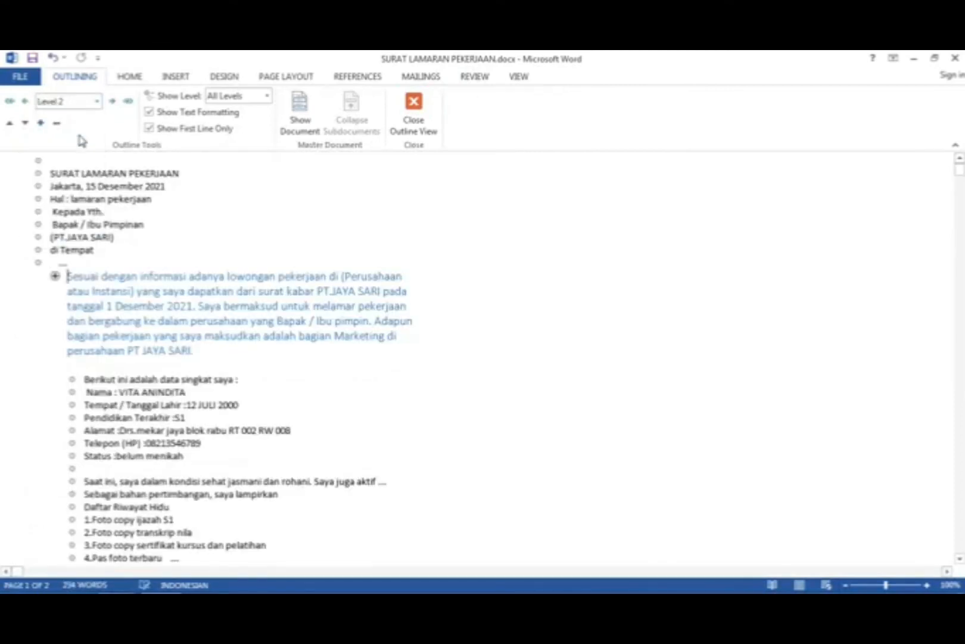
{"action": "left_click", "coordinate": [97, 105]}
{"action": "left_click", "coordinate": [97, 103]}
{"action": "left_click", "coordinate": [267, 96]}
{"action": "left_click", "coordinate": [267, 96]}
{"action": "left_click", "coordinate": [519, 76]}
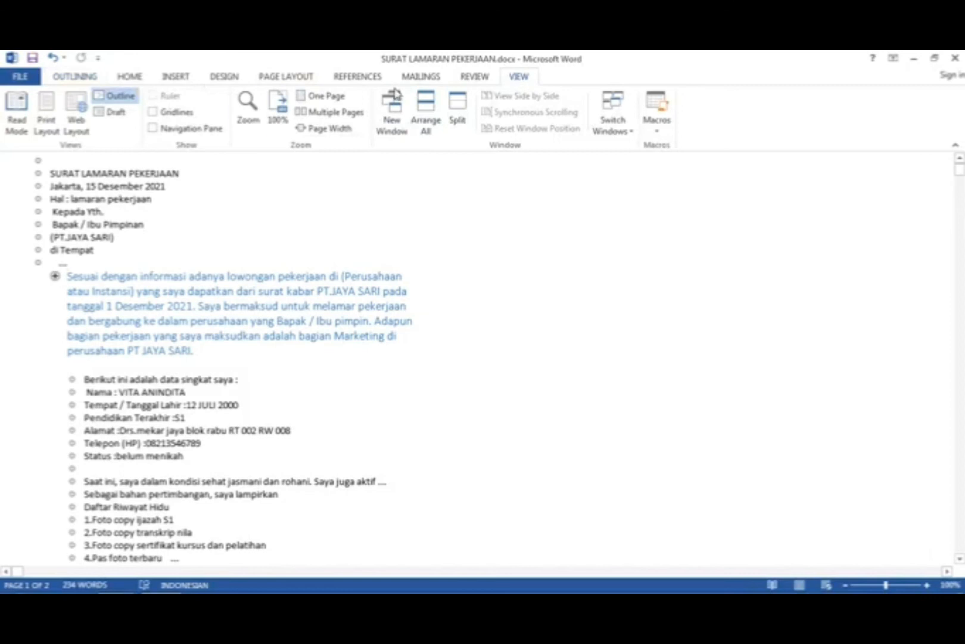
{"action": "left_click", "coordinate": [115, 112]}
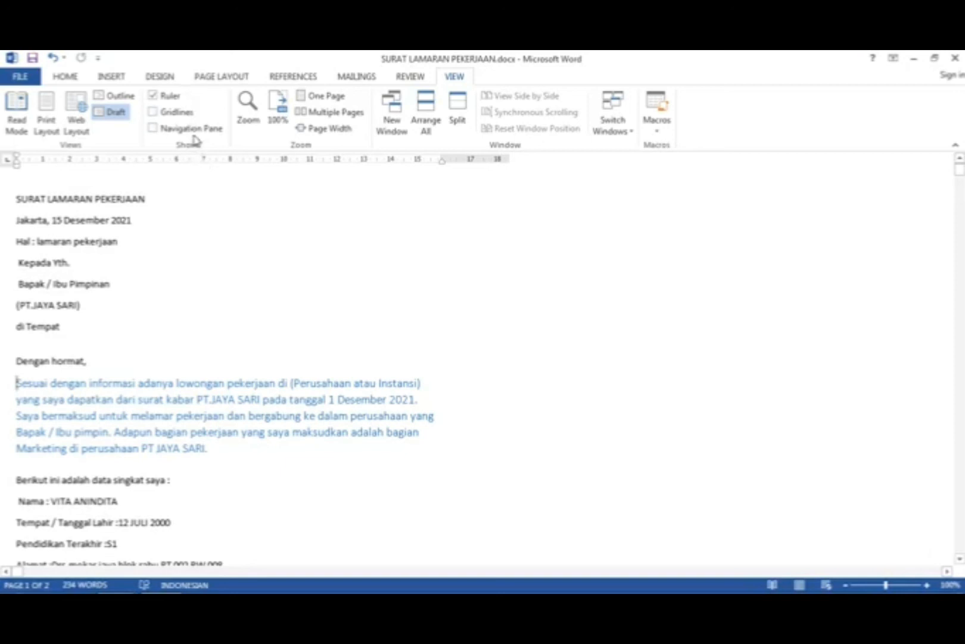
- Hide and reshow the ruler, and show and hide the gridlines on the letter in Print Layout
{"action": "left_click", "coordinate": [168, 102]}
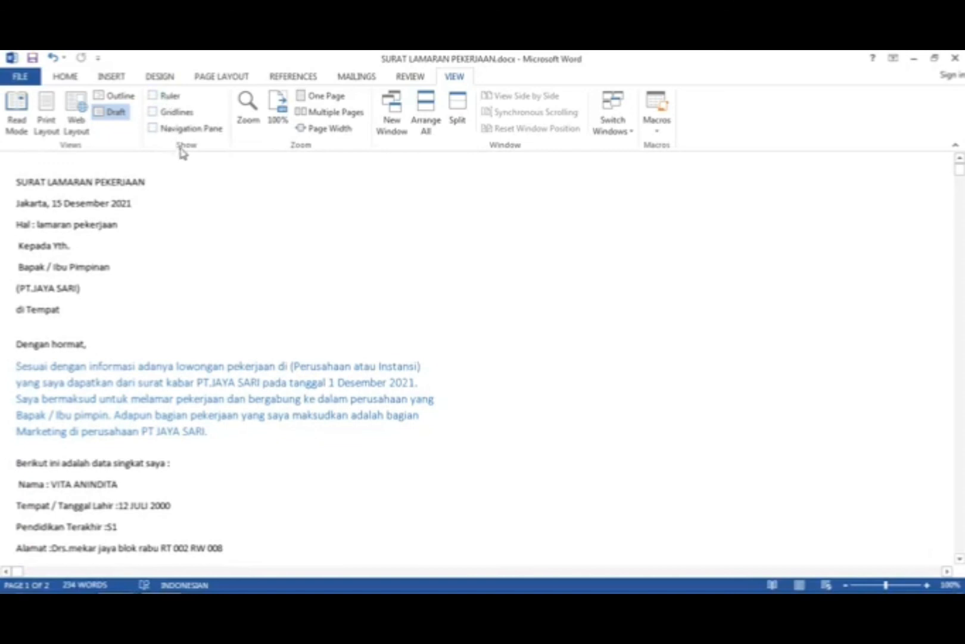
{"action": "left_click", "coordinate": [156, 96]}
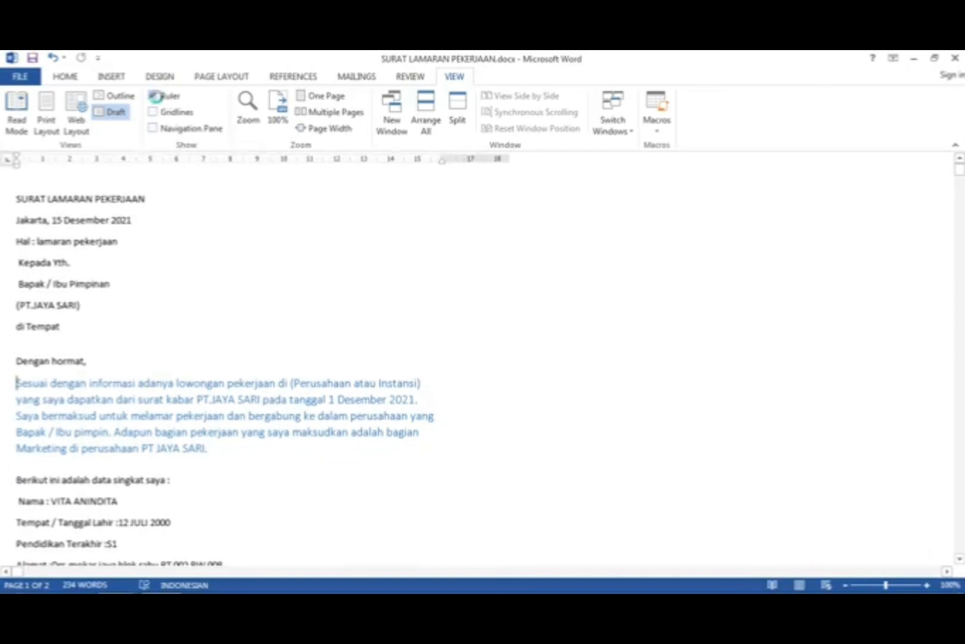
{"action": "left_click", "coordinate": [173, 112]}
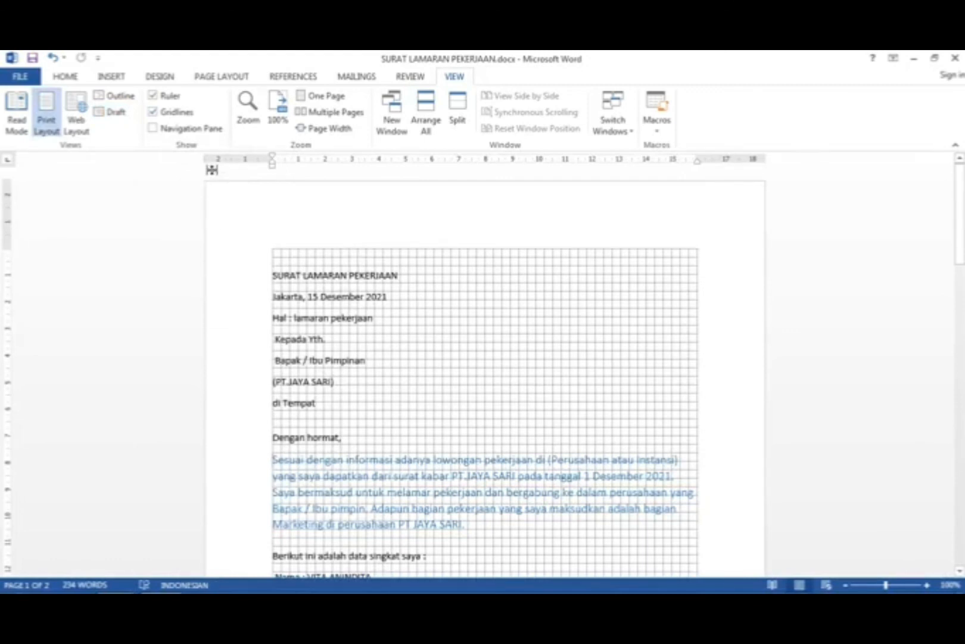
{"action": "left_click", "coordinate": [177, 113]}
- Search the letter for "foto" with the Navigation Pane and close the pane
{"action": "left_click", "coordinate": [184, 130]}
{"action": "left_click", "coordinate": [88, 200]}
{"action": "type", "text": "fato"}
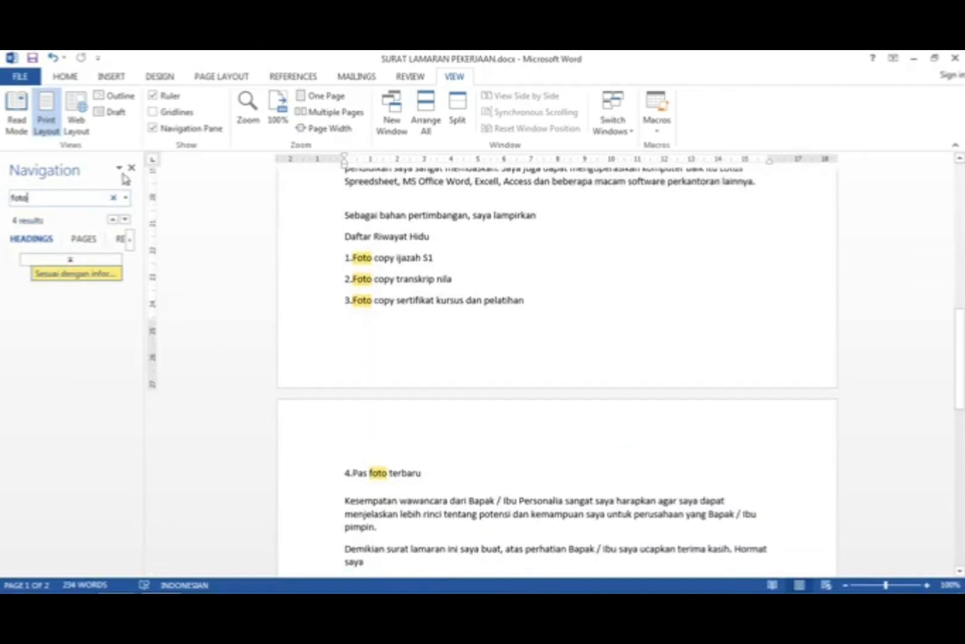
{"action": "left_click", "coordinate": [132, 168]}
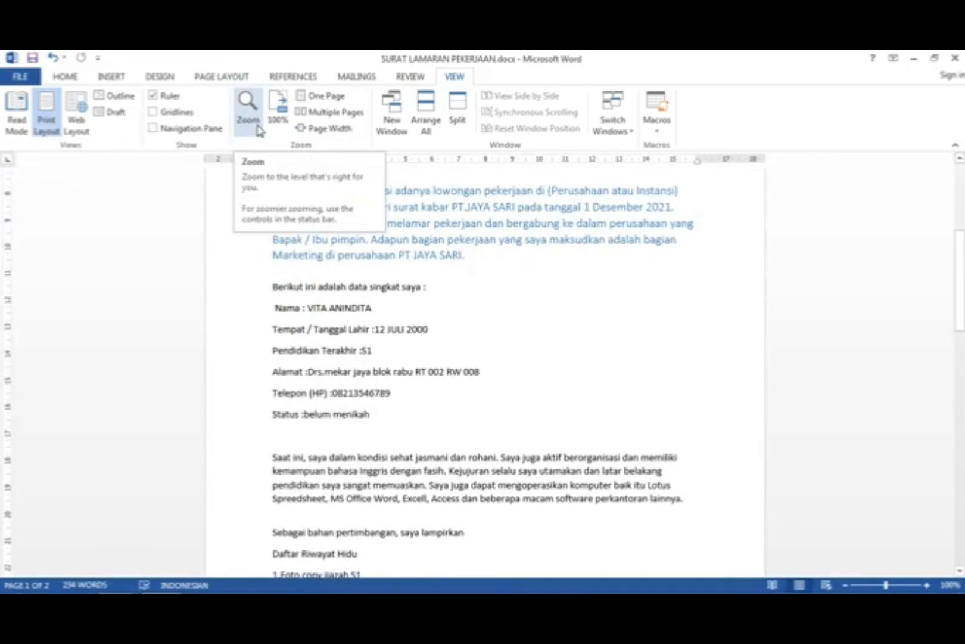
- Zoom the letter to 200% and return it to 100%
{"action": "left_click", "coordinate": [258, 130]}
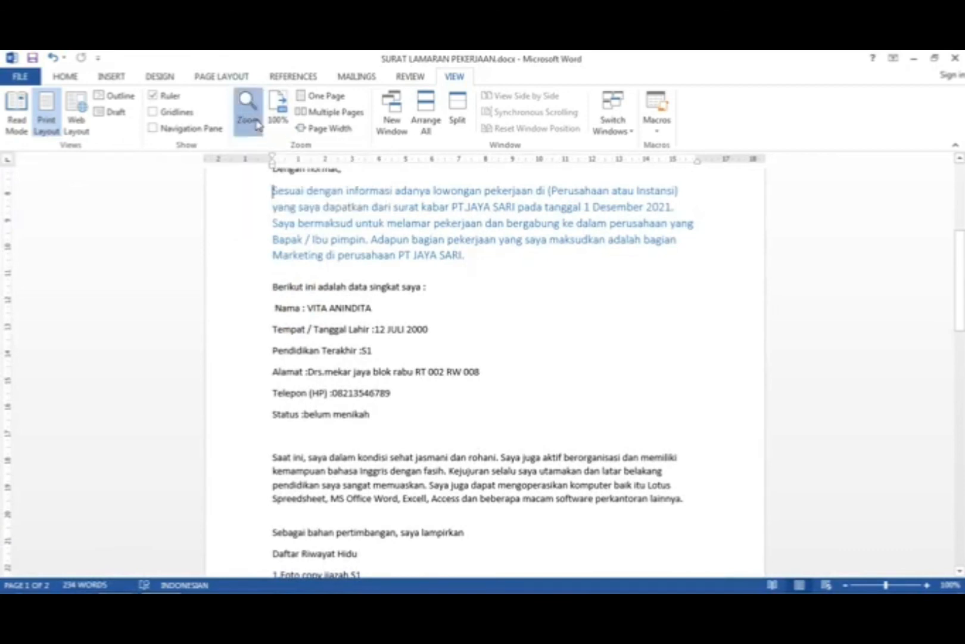
{"action": "left_click", "coordinate": [366, 235]}
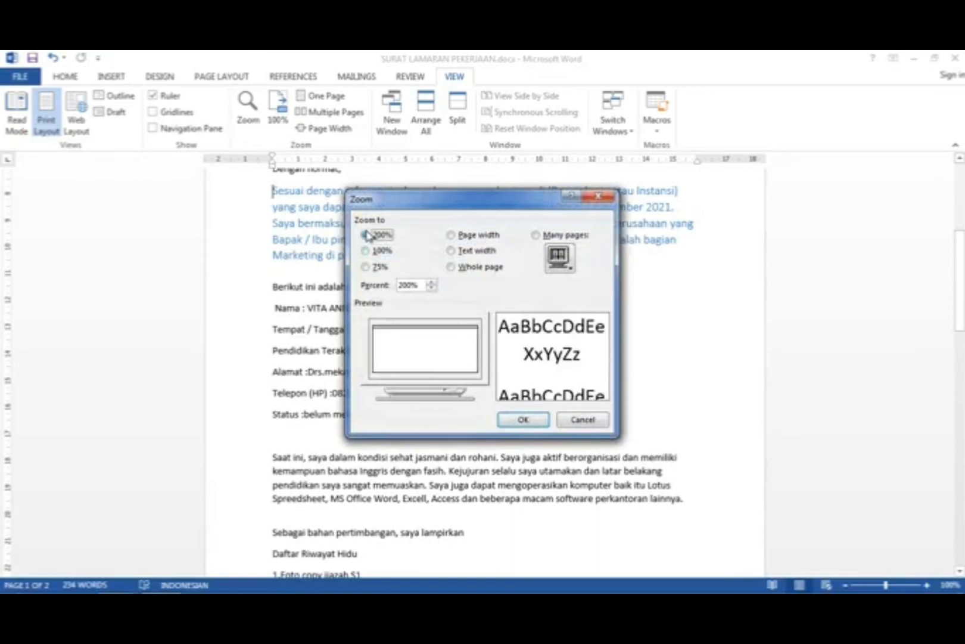
{"action": "left_click", "coordinate": [543, 418]}
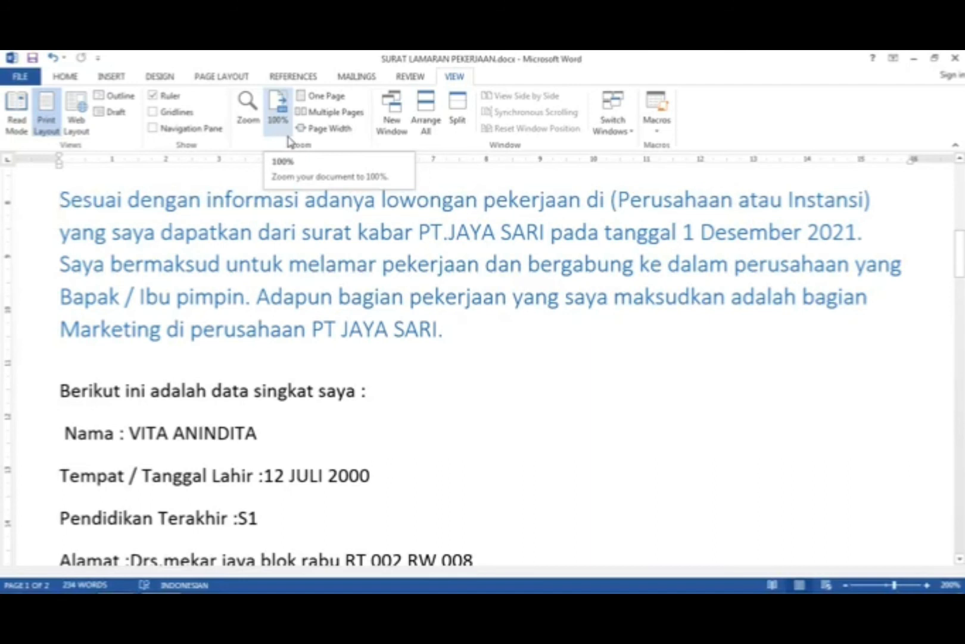
{"action": "left_click", "coordinate": [289, 121]}
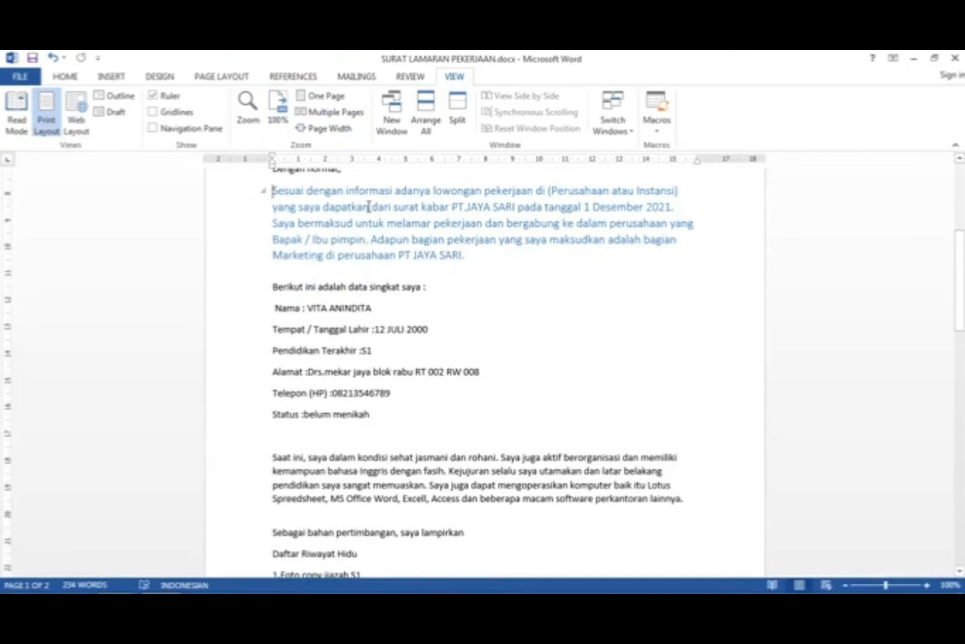
- View the letter as one page, multiple pages and page width, and return the zoom to 100%
{"action": "left_click", "coordinate": [310, 97]}
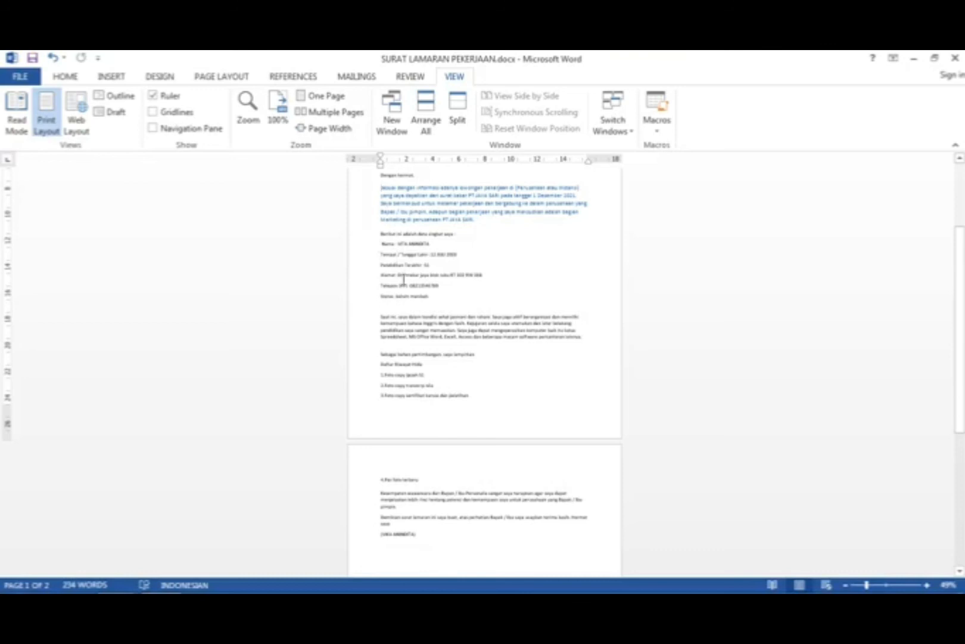
{"action": "left_click", "coordinate": [346, 121]}
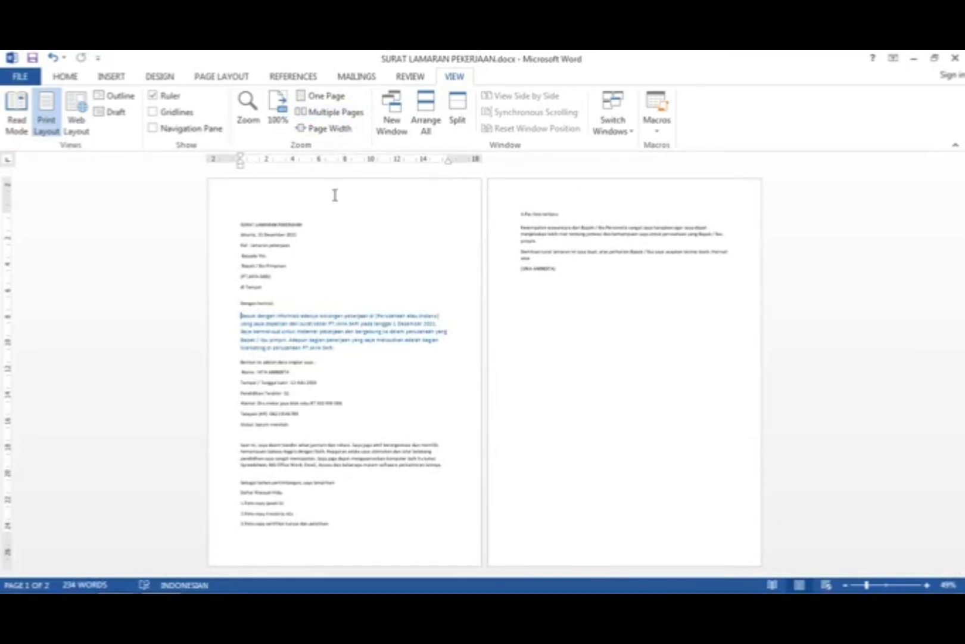
{"action": "left_click", "coordinate": [325, 128]}
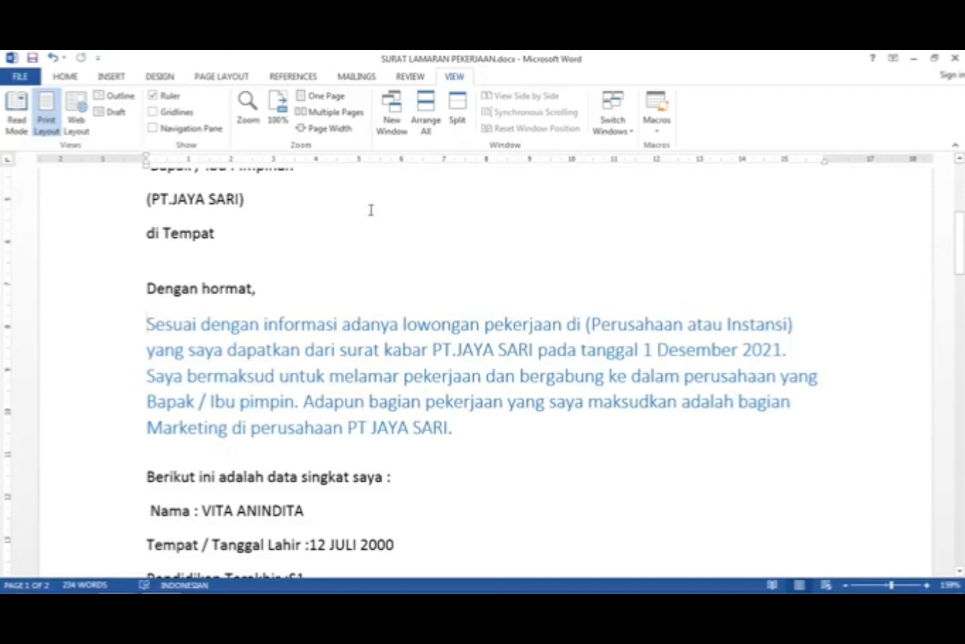
{"action": "left_click", "coordinate": [277, 109]}
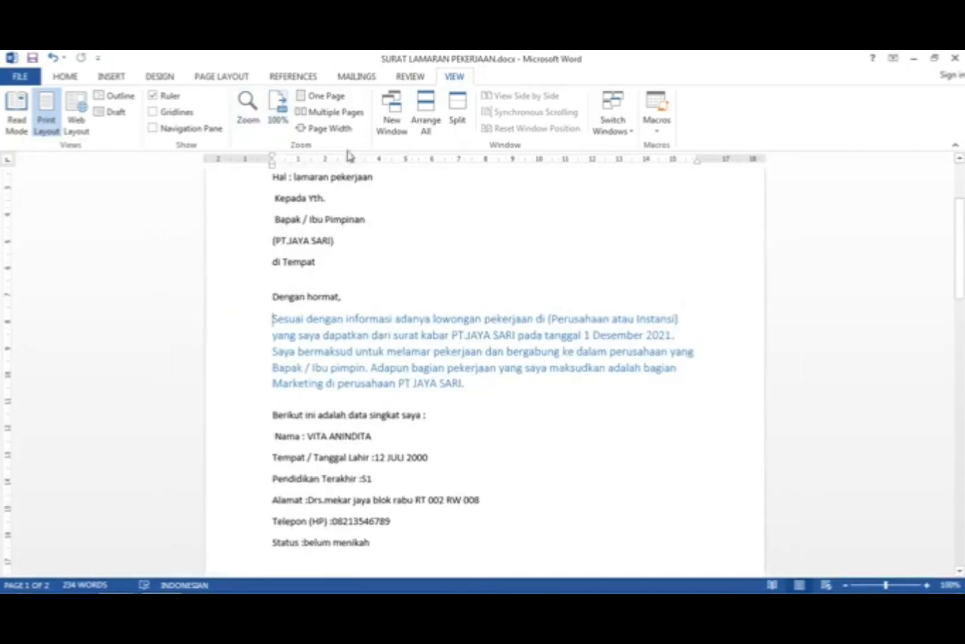
- Open the letter in a second window and stack both windows with Arrange All, maximizing the second window at the end
{"action": "left_click", "coordinate": [398, 131]}
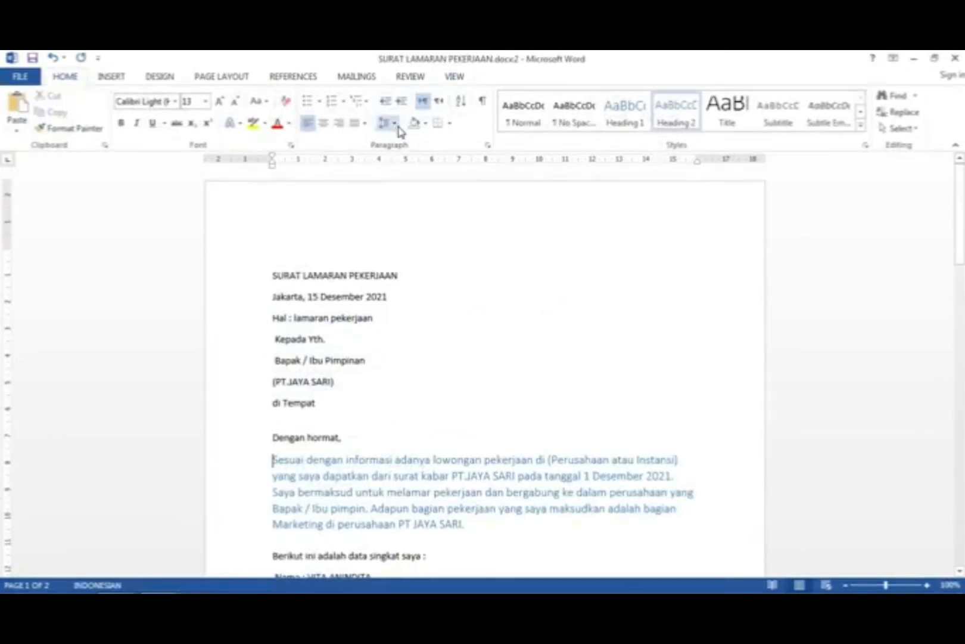
{"action": "left_click", "coordinate": [454, 77]}
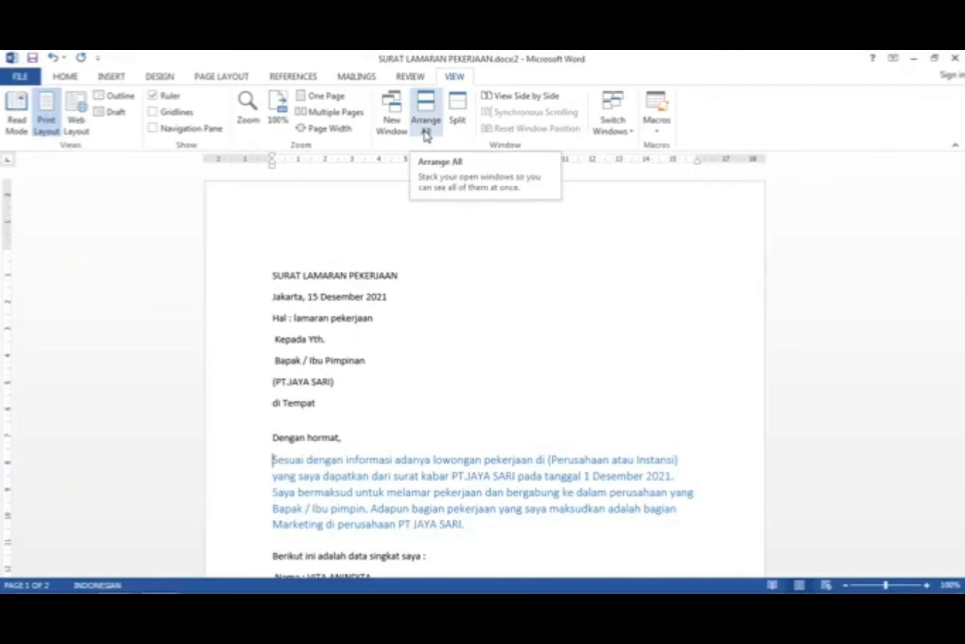
{"action": "left_click", "coordinate": [426, 134]}
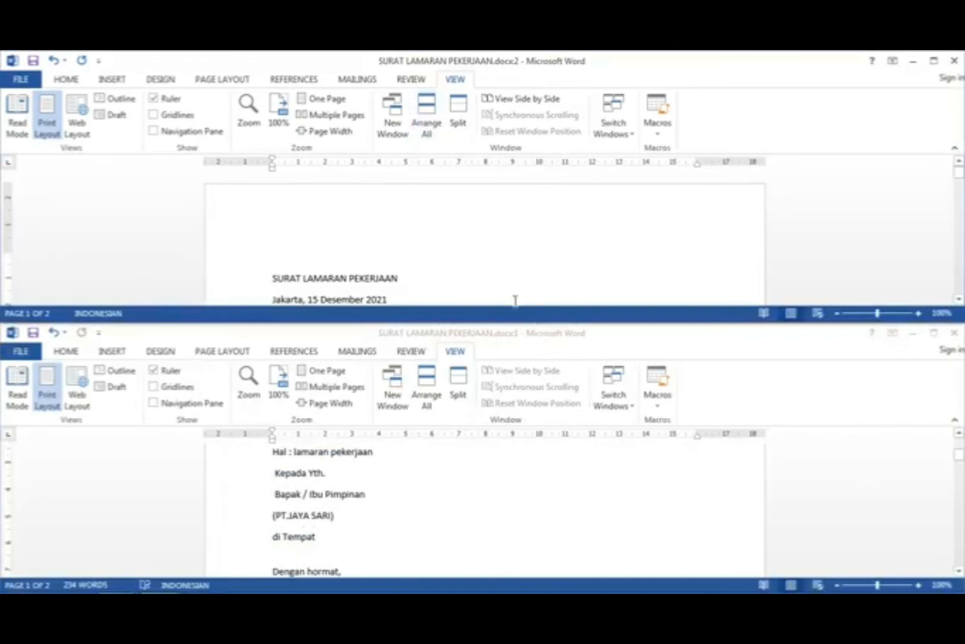
{"action": "left_click", "coordinate": [934, 61]}
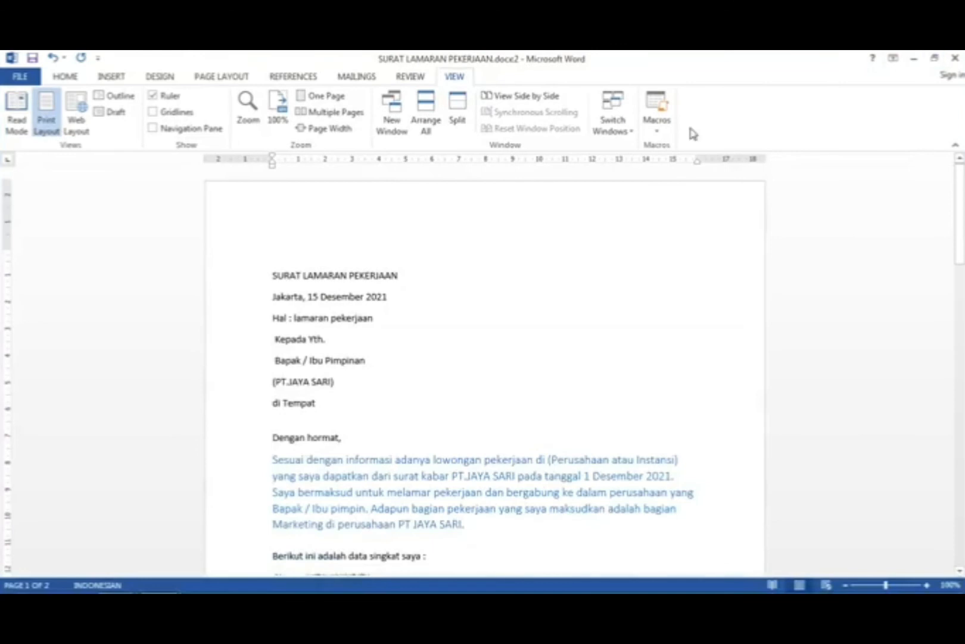
- Split the letter's window into two panes and remove the split
{"action": "left_click", "coordinate": [462, 124]}
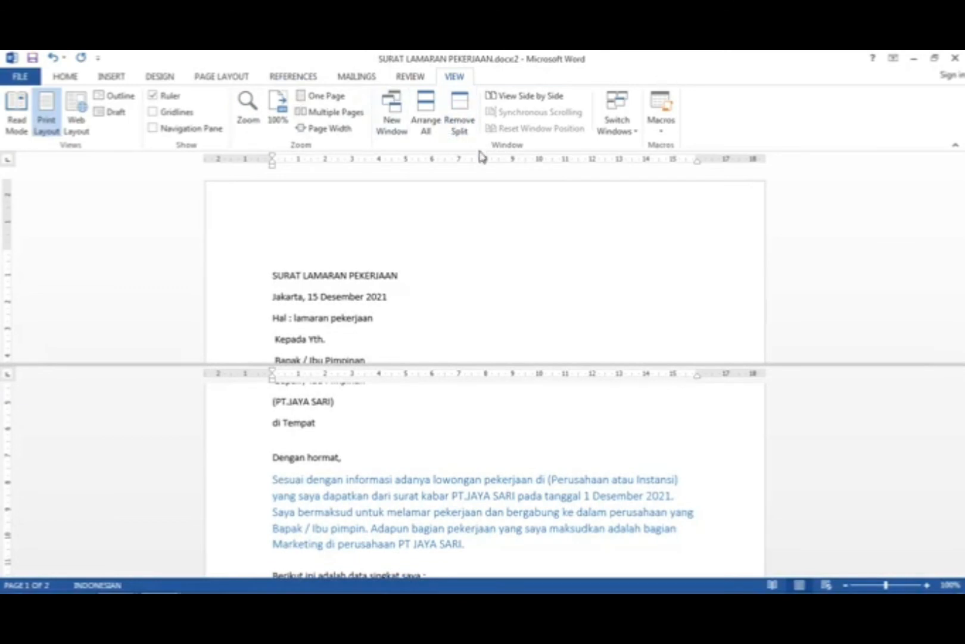
{"action": "left_click", "coordinate": [462, 114]}
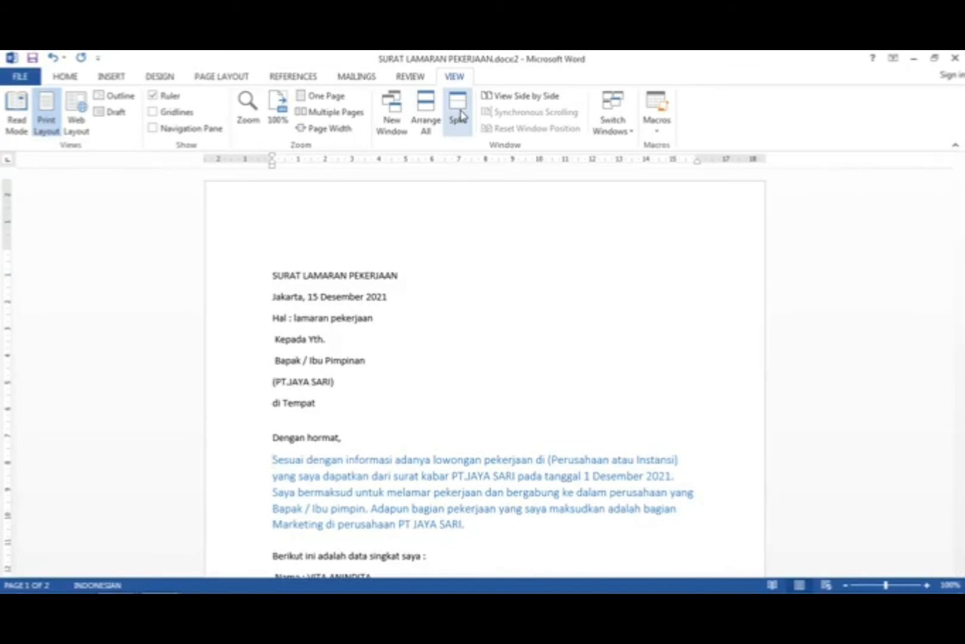
{"action": "left_click", "coordinate": [462, 113]}
{"action": "left_click", "coordinate": [461, 113]}
- Display the two windows of the letter side by side
{"action": "left_click", "coordinate": [496, 96]}
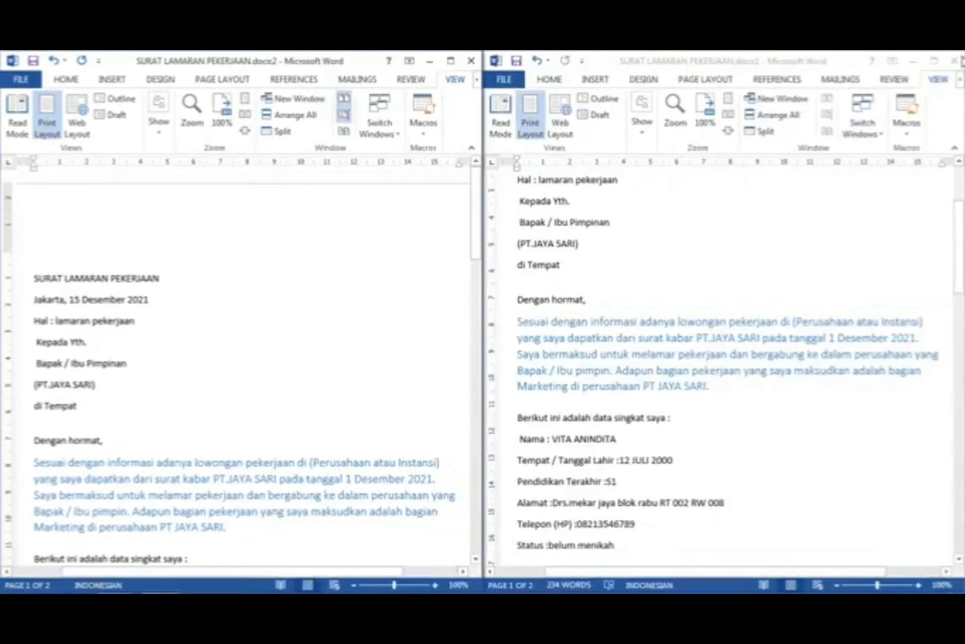
- Close the second window of the letter and view the list of open windows with Switch Windows
{"action": "left_click", "coordinate": [955, 60]}
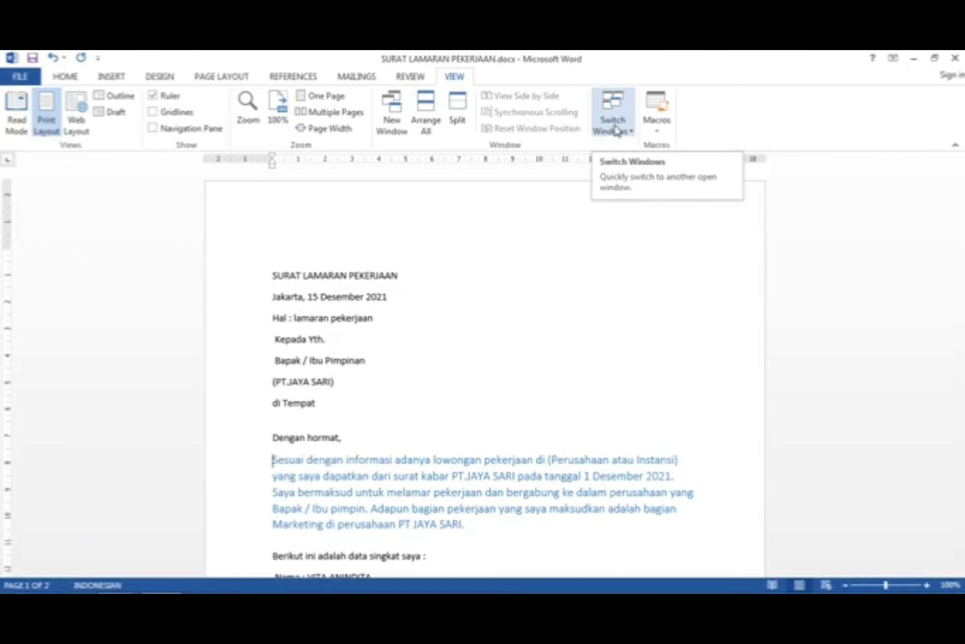
{"action": "left_click", "coordinate": [626, 131]}
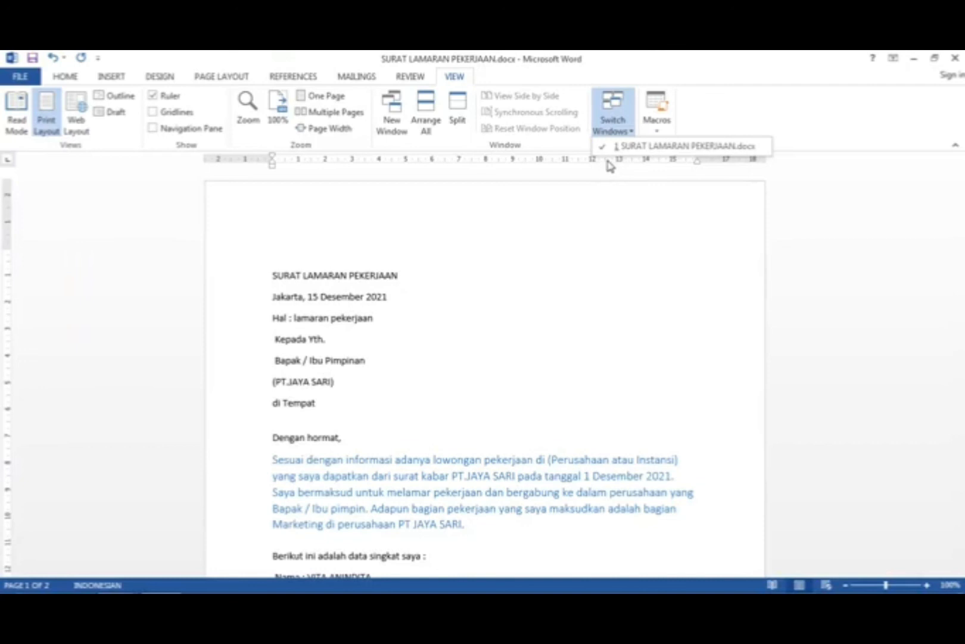
{"action": "left_click", "coordinate": [581, 186]}
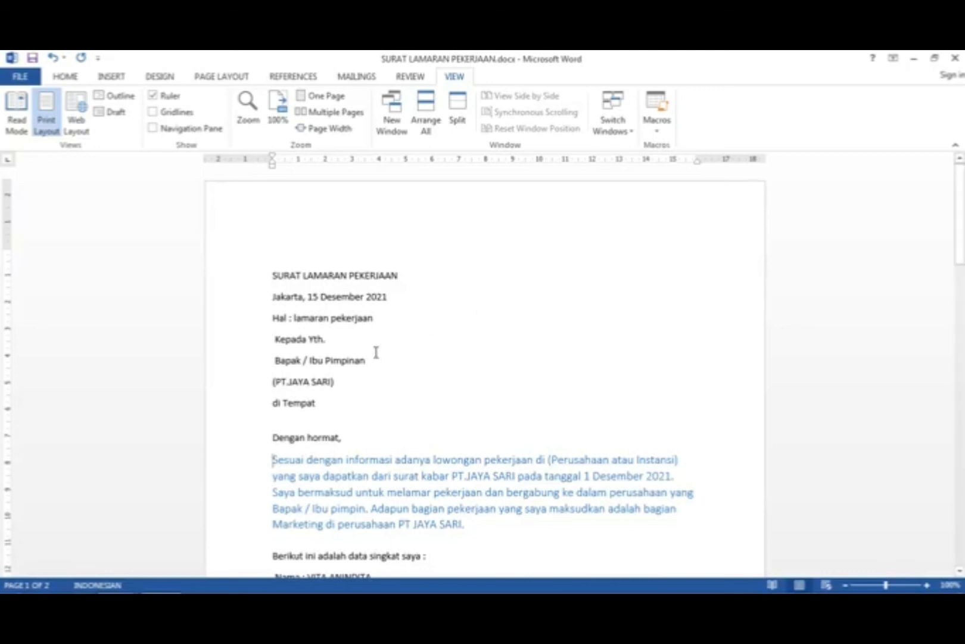
- Set the font colour of the blue paragraph below "Dengan hormat," to Automatic
{"action": "left_click_drag", "start_coordinate": [276, 461], "coordinate": [471, 536]}
{"action": "left_click", "coordinate": [470, 534]}
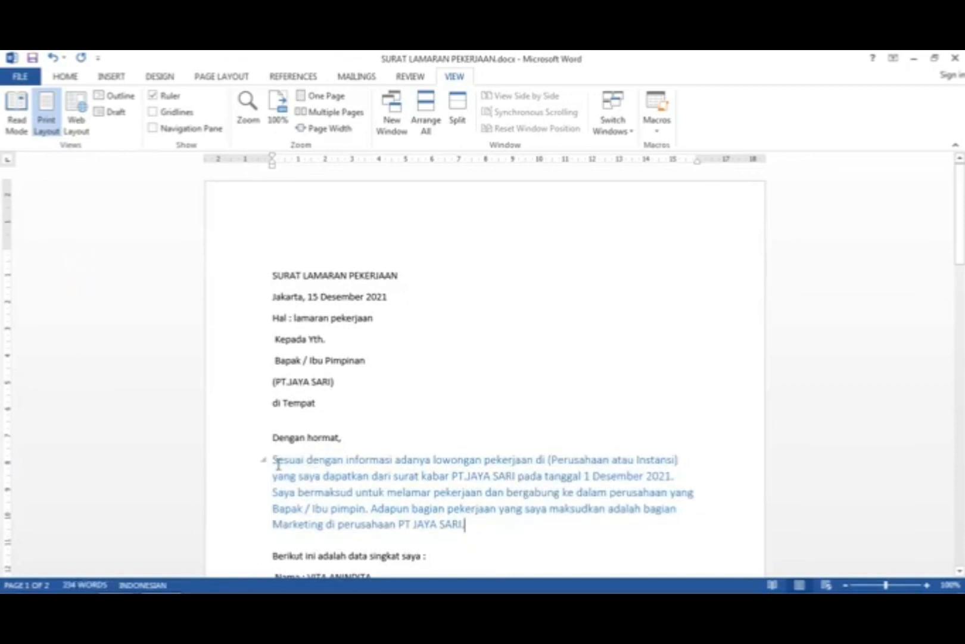
{"action": "double_click", "coordinate": [301, 468]}
{"action": "left_click_drag", "start_coordinate": [302, 471], "coordinate": [453, 540]}
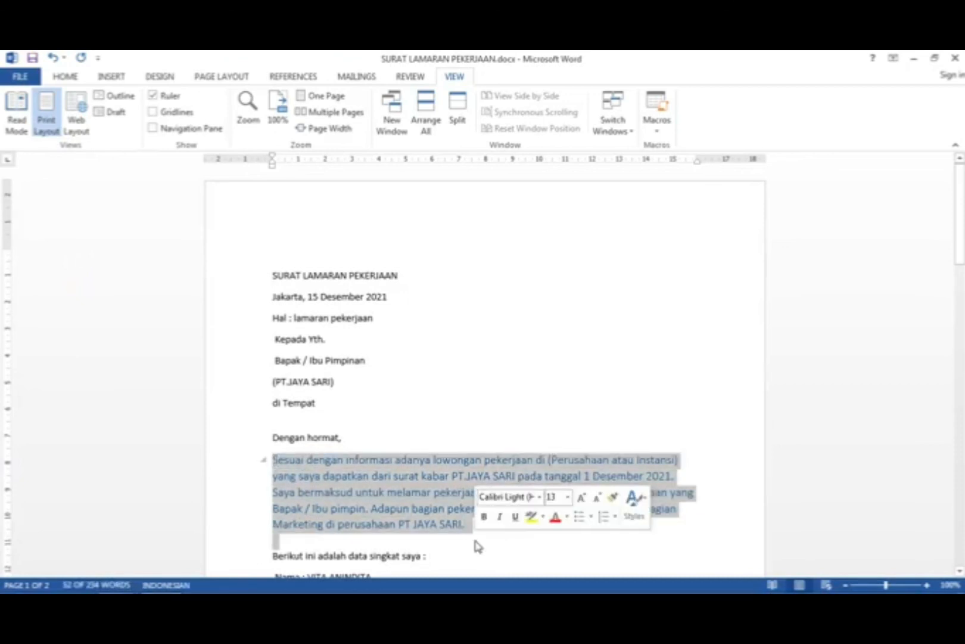
{"action": "left_click", "coordinate": [569, 519]}
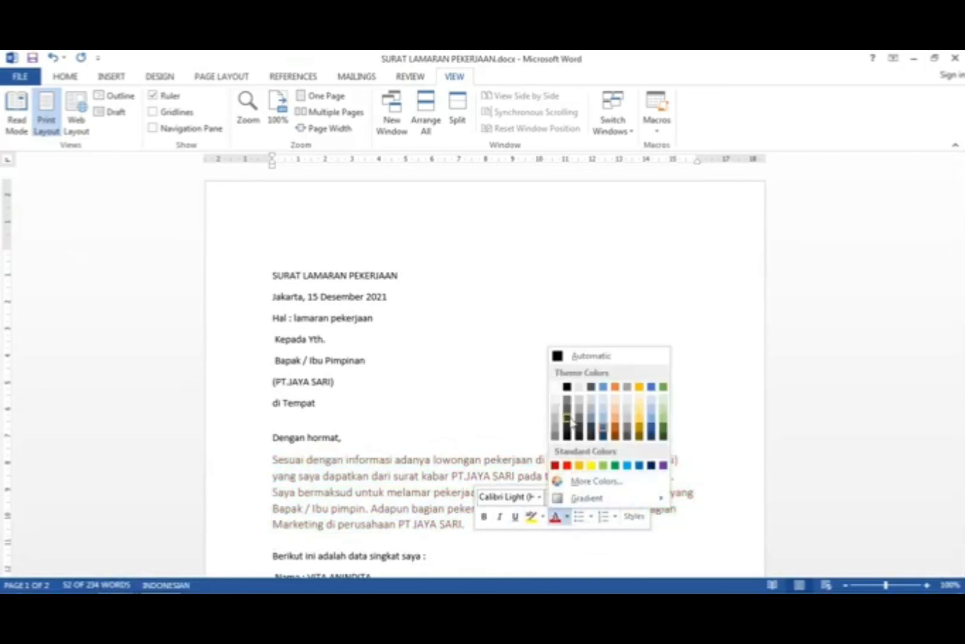
{"action": "left_click", "coordinate": [558, 356]}
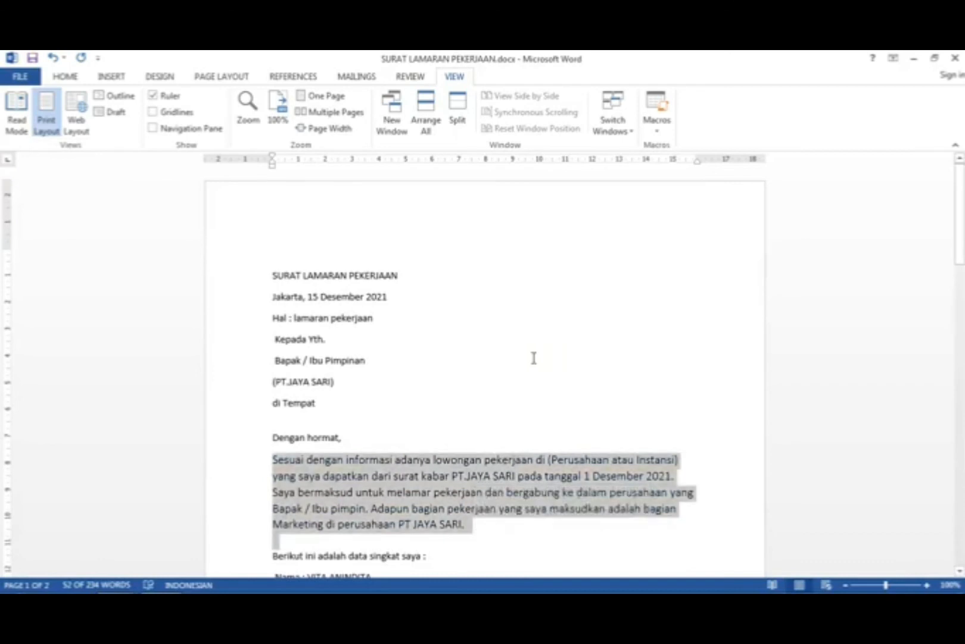
{"action": "left_click", "coordinate": [533, 357]}
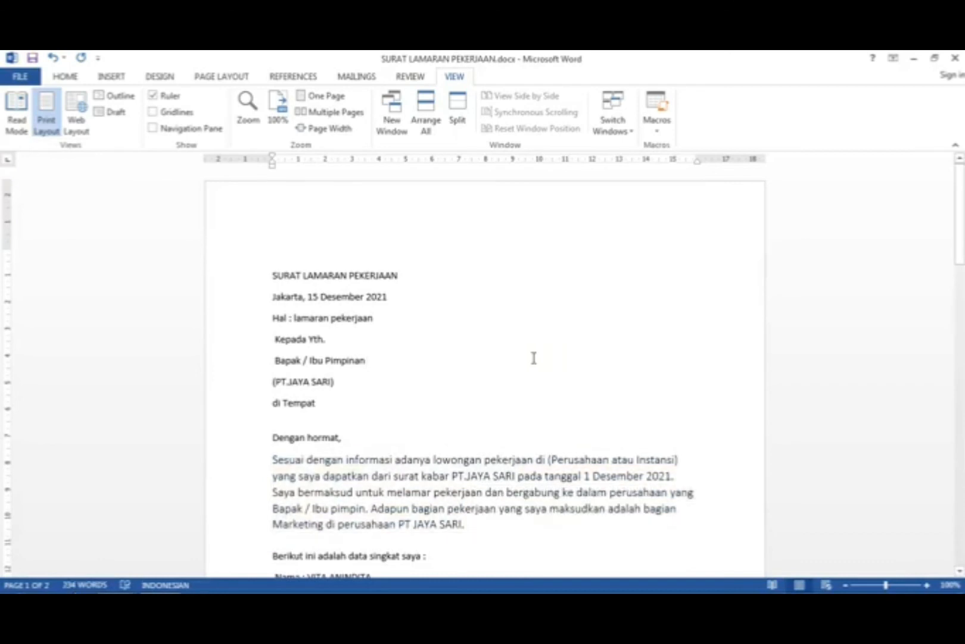